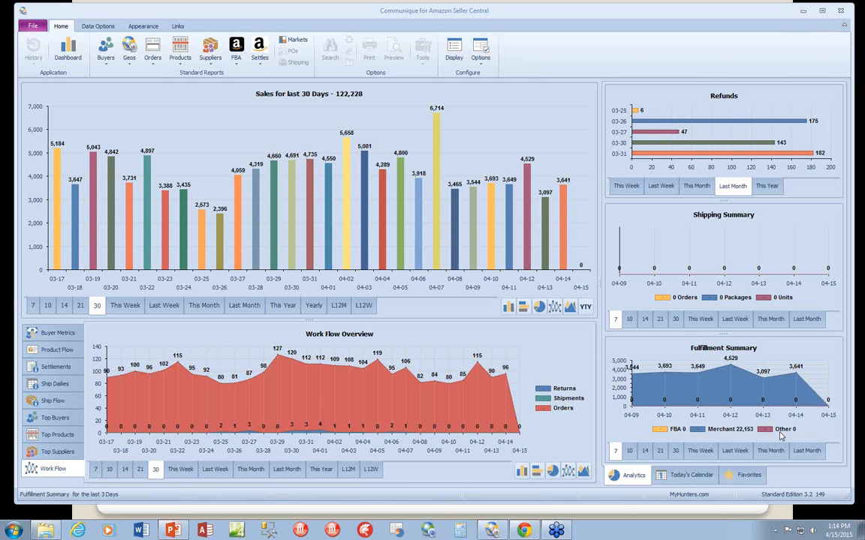
# Look through the dashboard's Buyer Metrics, Product Flow, Settlements, Ship Dailies, Ship Flow, Top Buyers, Top Products, Top Suppliers and Work Flow views.
pyautogui.click(66, 335)
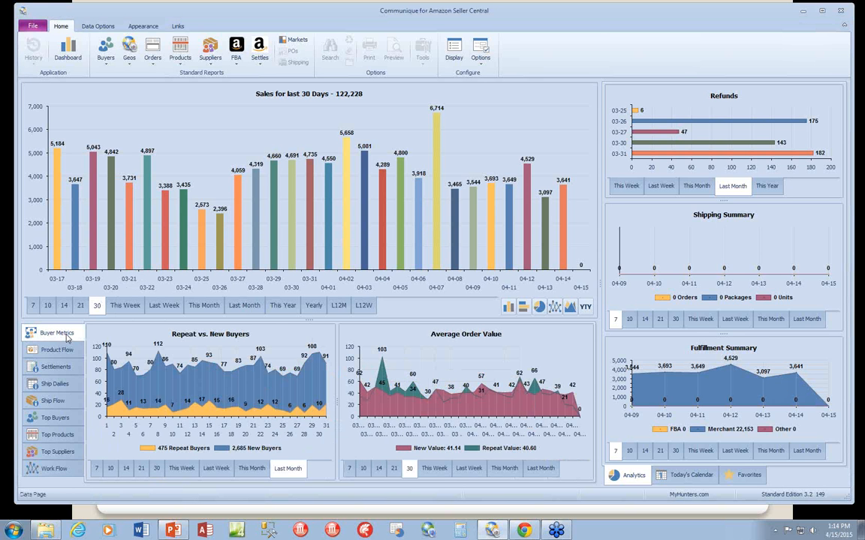
pyautogui.click(57, 350)
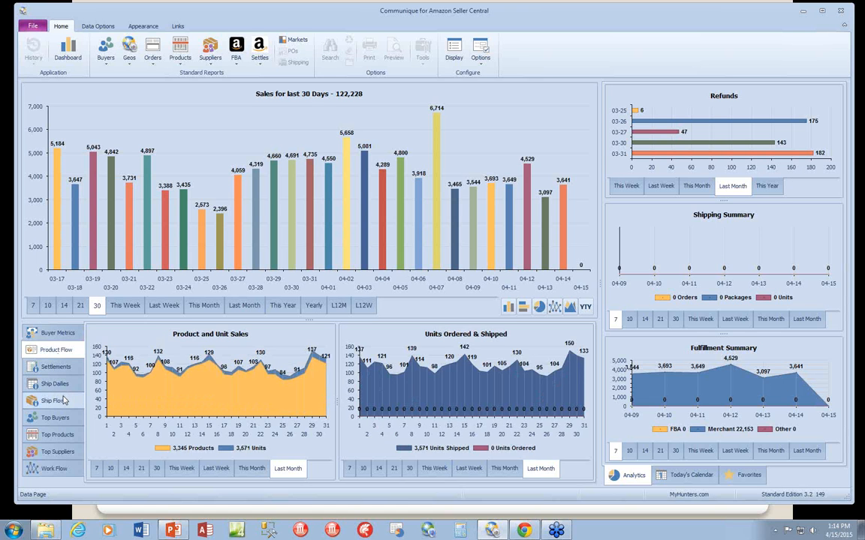
pyautogui.click(55, 367)
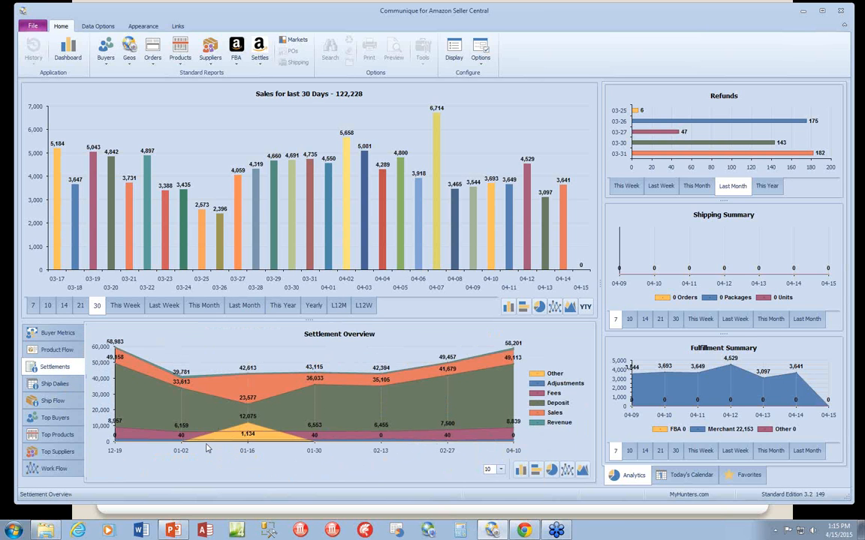
pyautogui.click(52, 384)
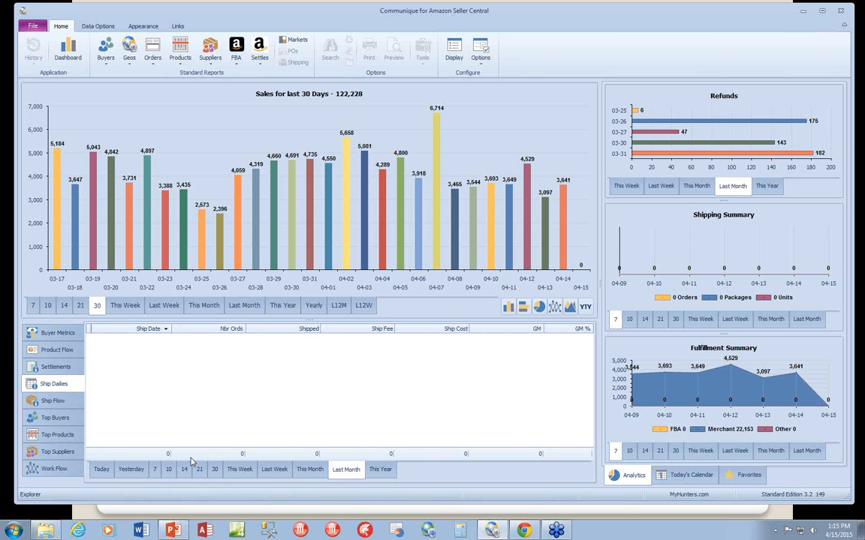
pyautogui.click(52, 401)
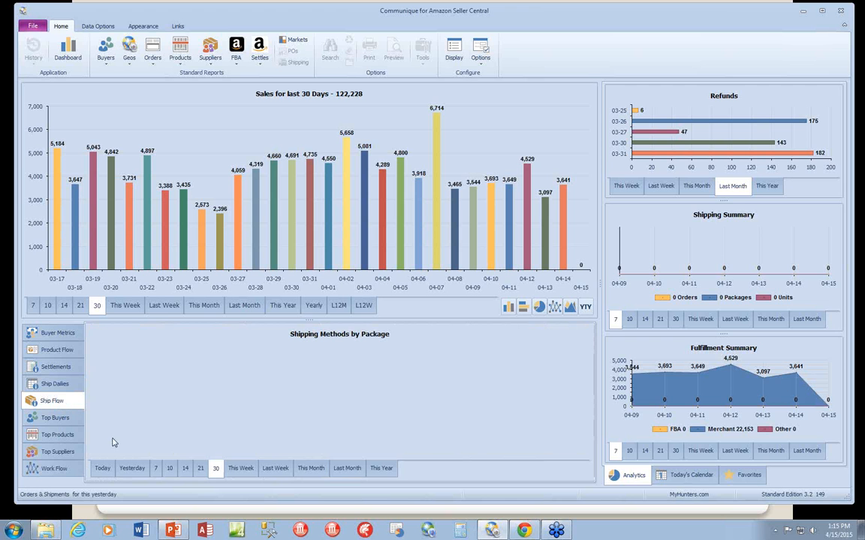
pyautogui.click(59, 418)
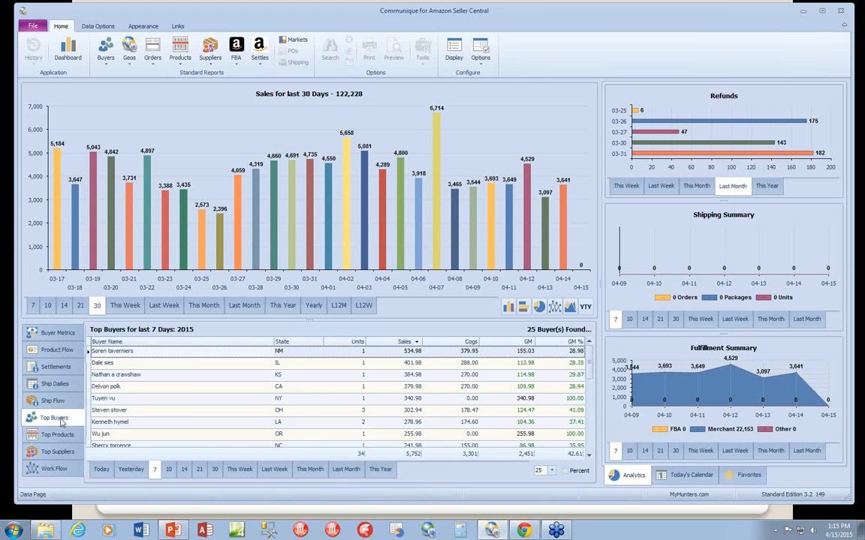
pyautogui.click(58, 435)
pyautogui.click(70, 453)
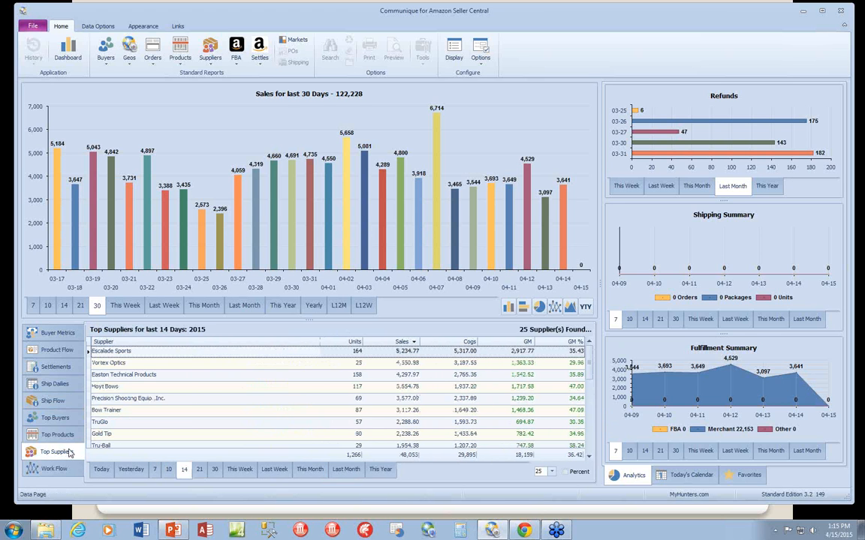
pyautogui.click(64, 469)
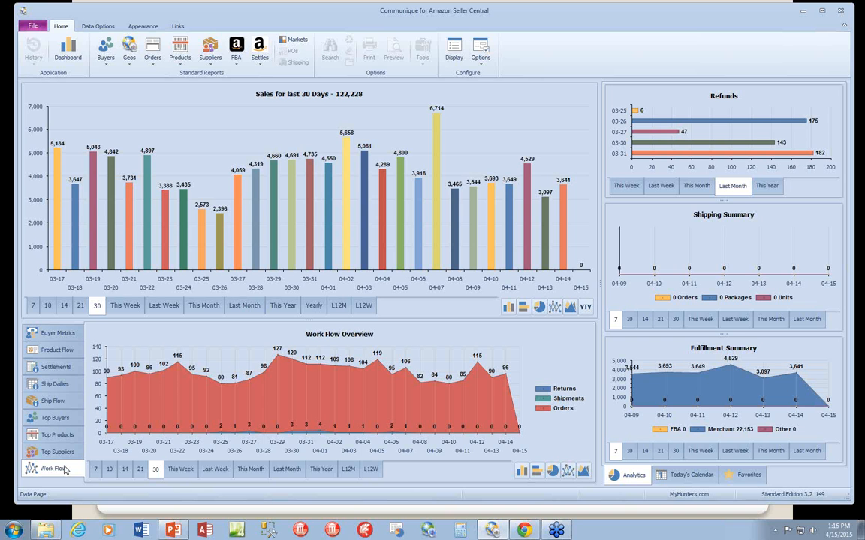
# Review which standard reports are offered for buyers, geos, orders, products, suppliers, FBA and settlements.
pyautogui.click(107, 65)
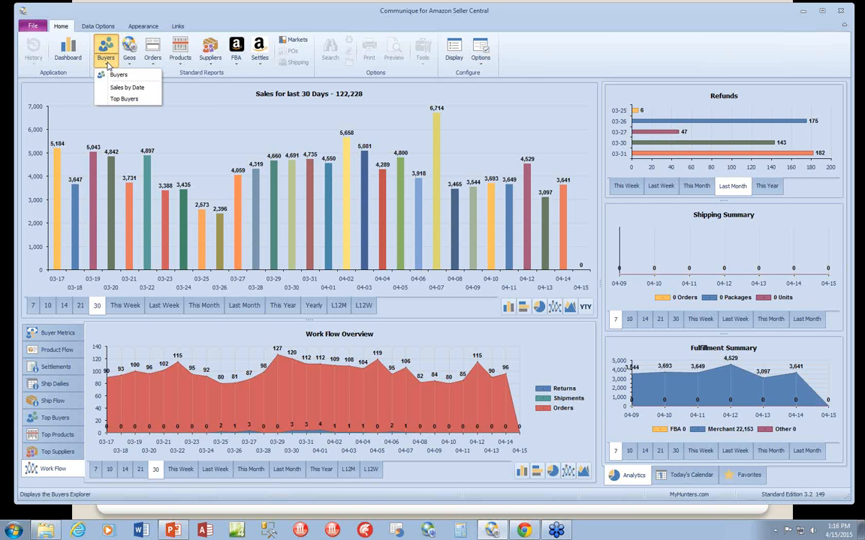
pyautogui.click(134, 61)
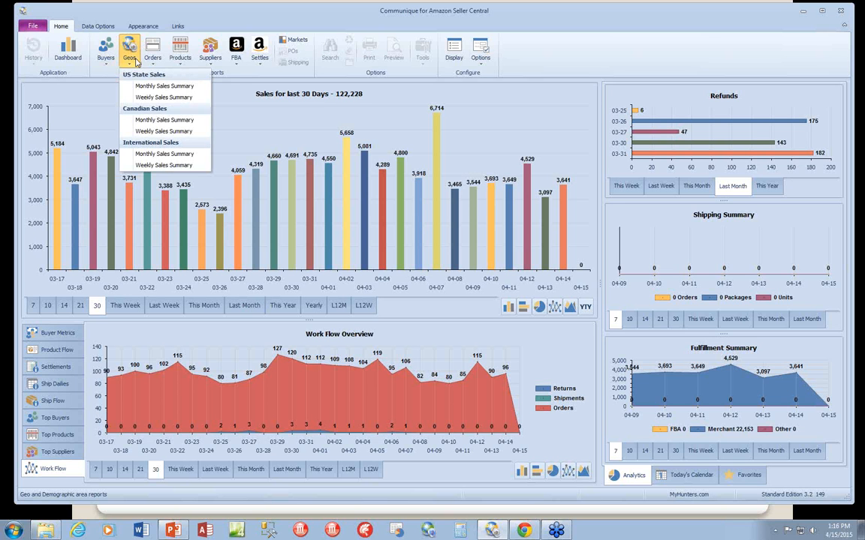
pyautogui.click(155, 64)
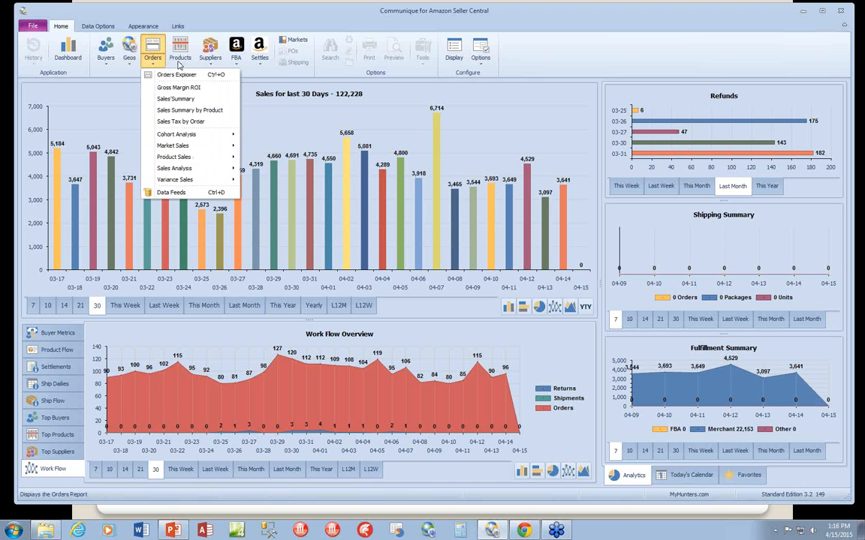
pyautogui.click(179, 65)
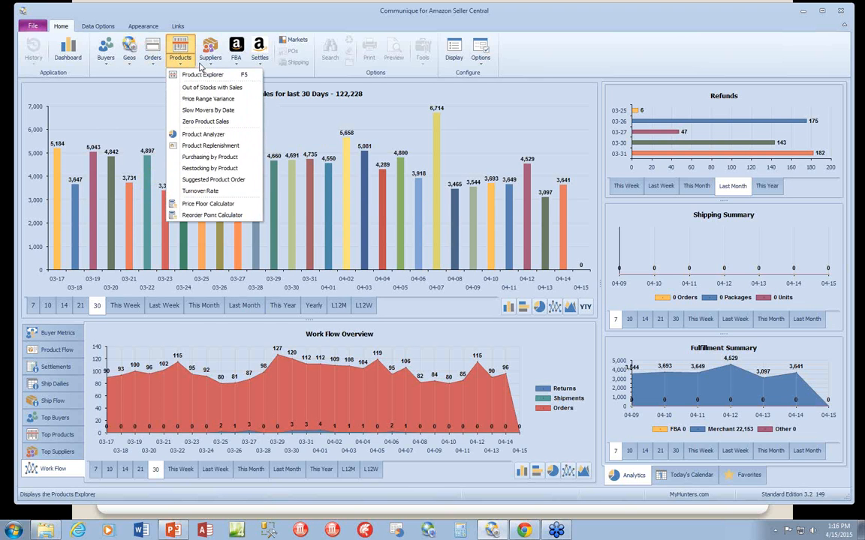
pyautogui.click(212, 65)
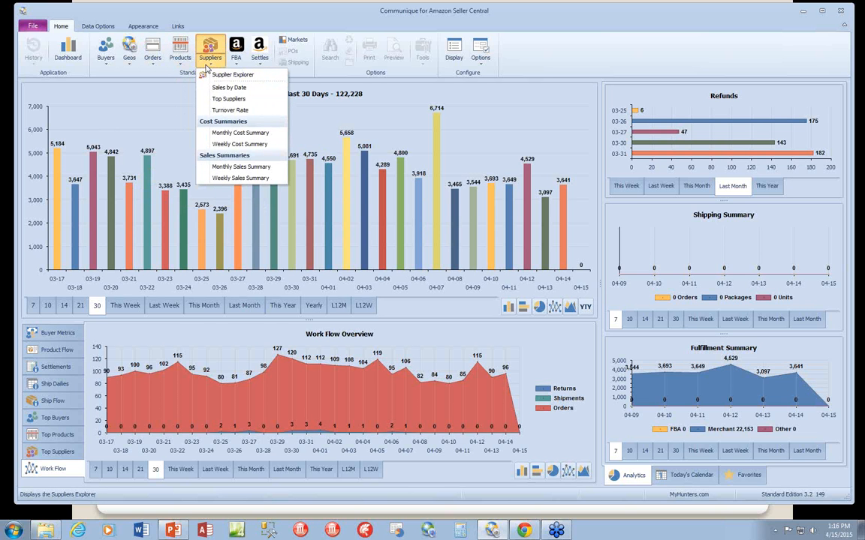
pyautogui.click(237, 65)
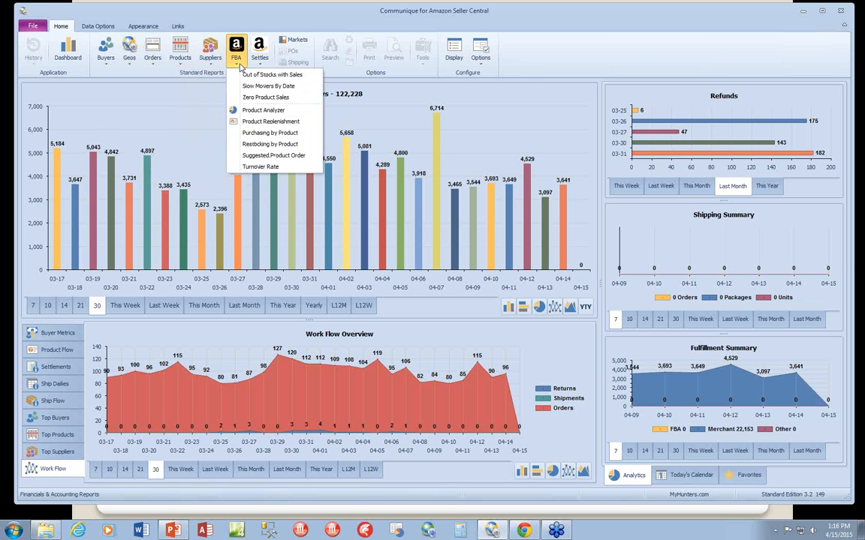
pyautogui.click(179, 65)
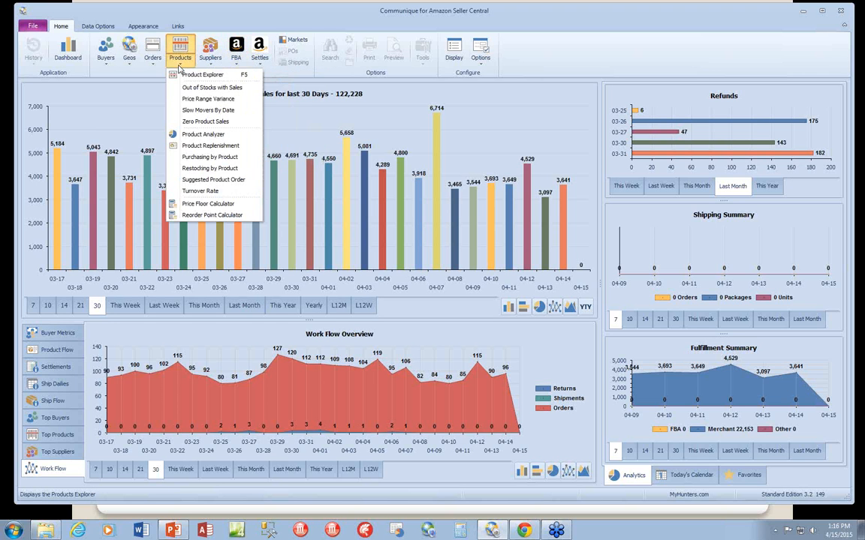
pyautogui.click(235, 64)
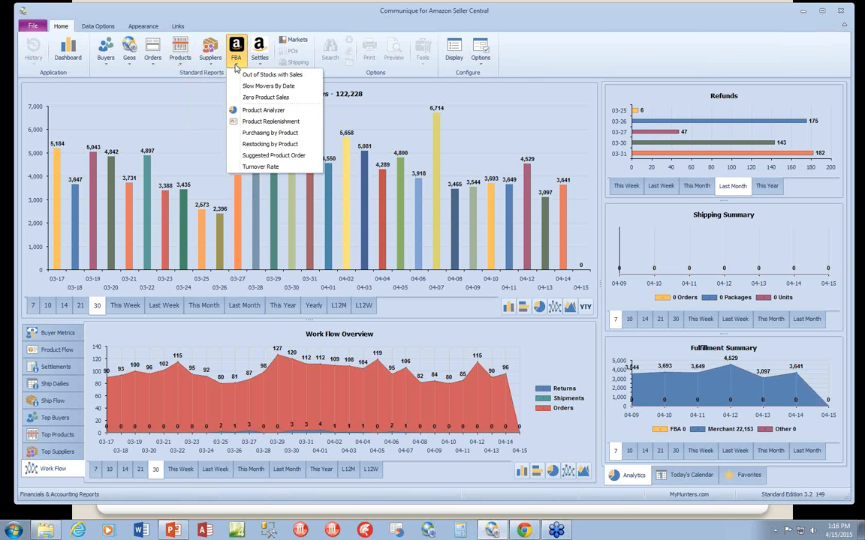
pyautogui.click(260, 61)
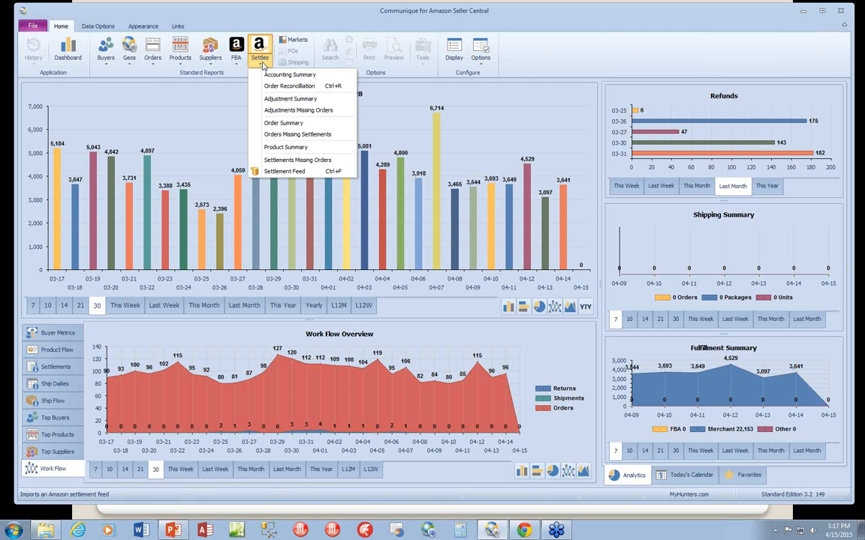
# Open the StoneEdge data synchronization and examine its purchase order, shipping and supplier synch options.
pyautogui.click(33, 28)
pyautogui.moveTo(66, 165)
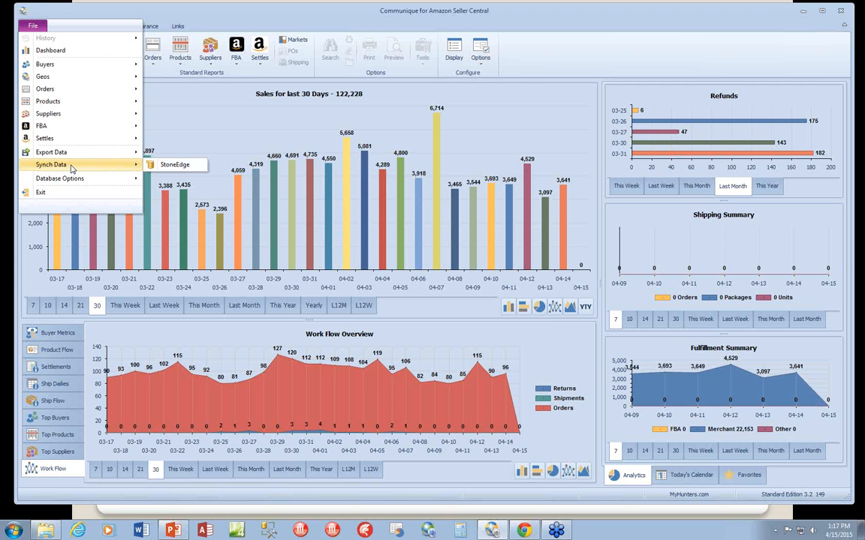
pyautogui.click(172, 165)
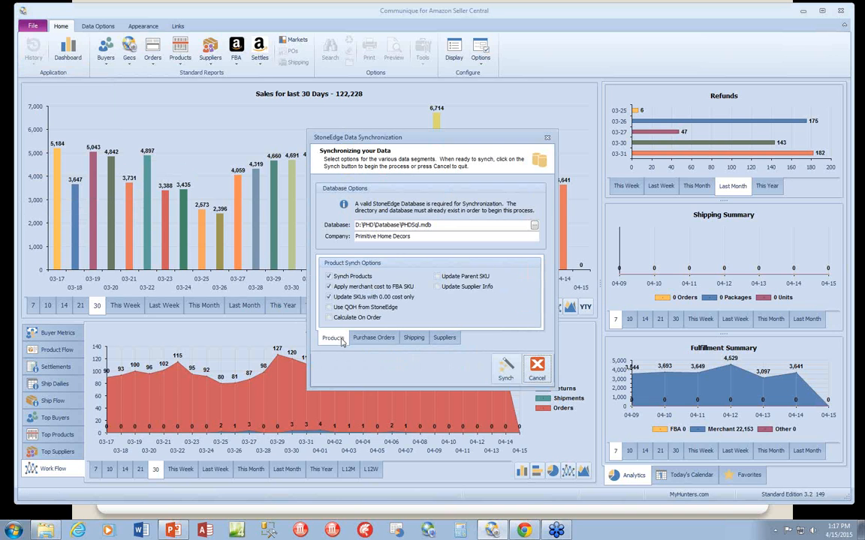
pyautogui.click(373, 338)
pyautogui.click(413, 338)
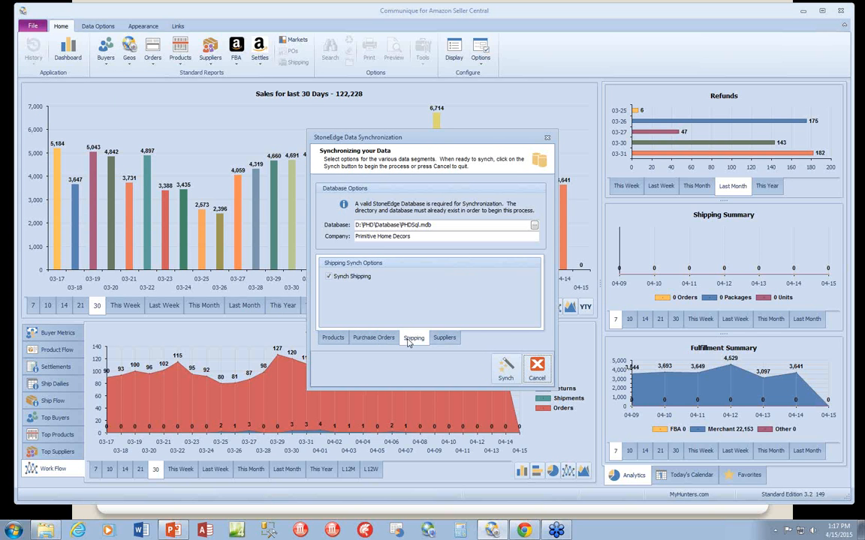
pyautogui.click(443, 340)
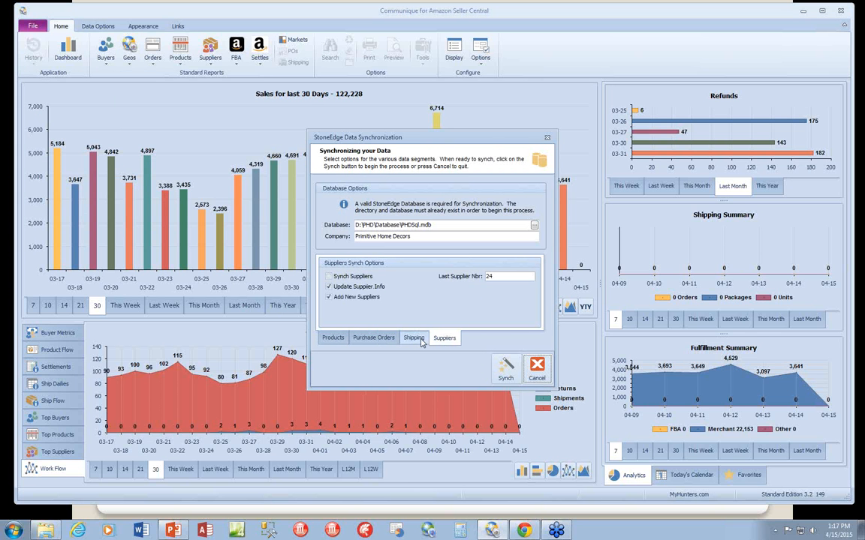
# Go back over the shipping, supplier, purchase order and product synch options, and close the StoneEdge synchronization without running it.
pyautogui.click(417, 340)
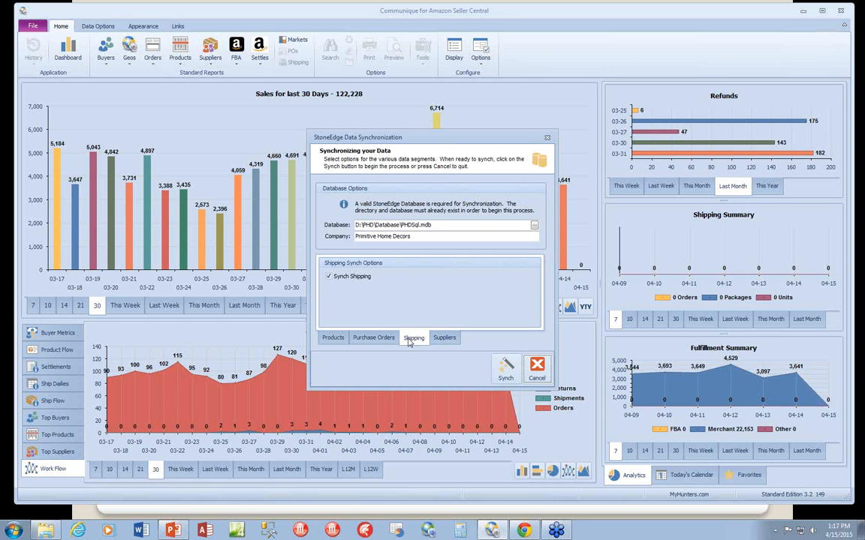
pyautogui.click(373, 338)
pyautogui.click(447, 339)
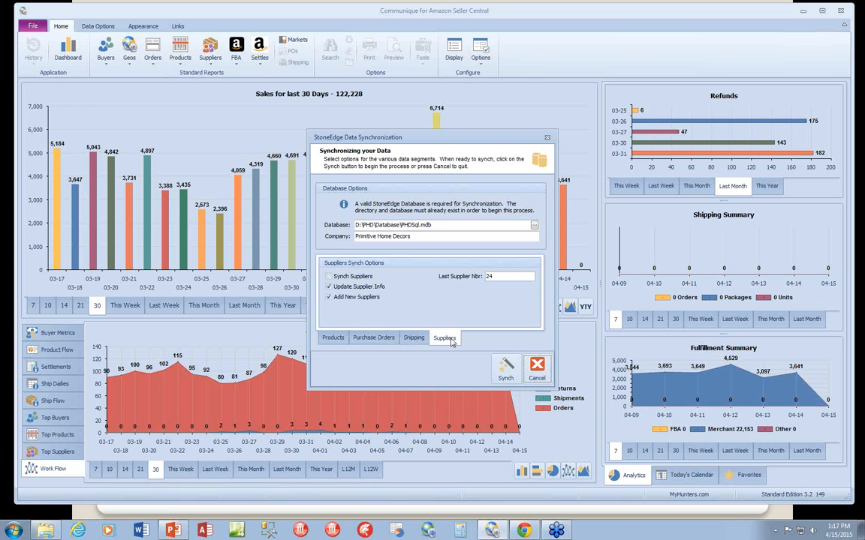
pyautogui.click(414, 339)
pyautogui.click(373, 338)
pyautogui.click(333, 338)
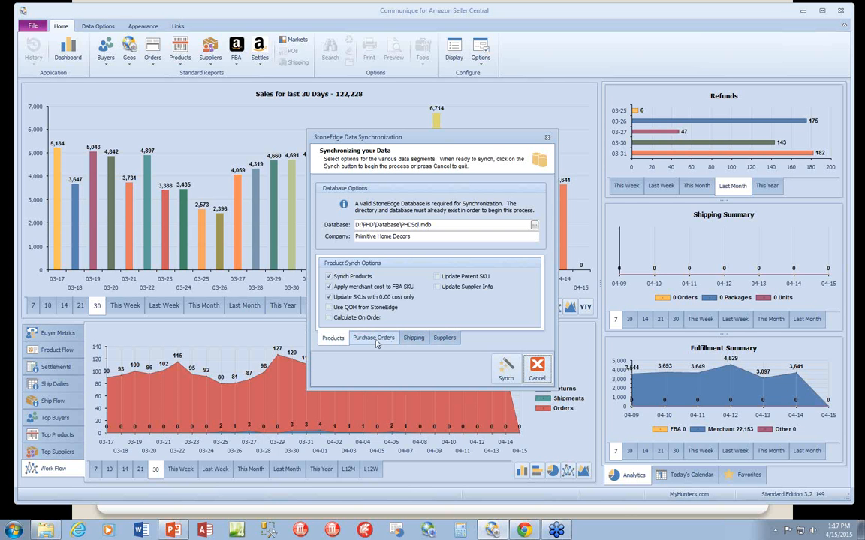
pyautogui.click(338, 341)
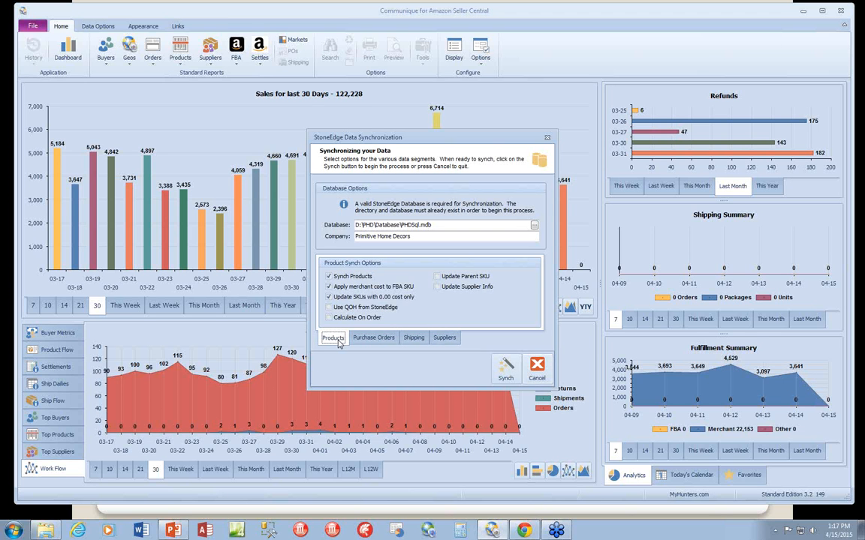
pyautogui.click(372, 339)
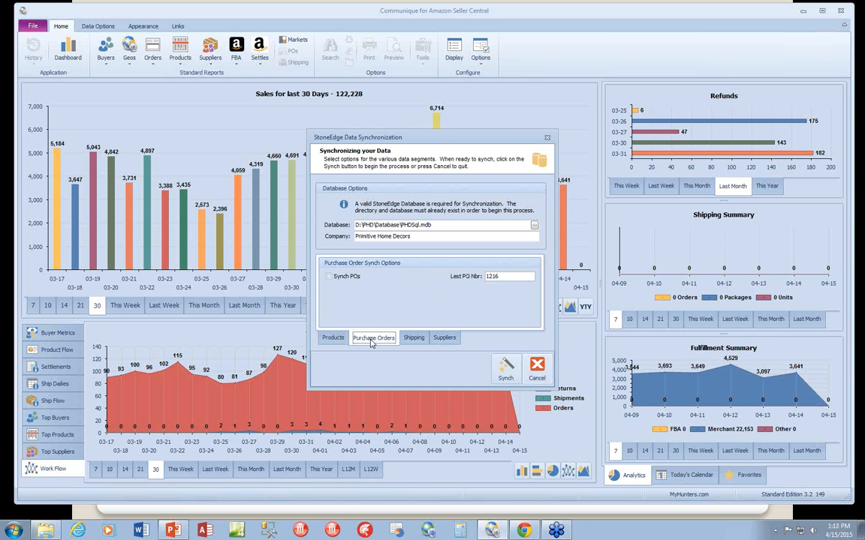
pyautogui.click(413, 339)
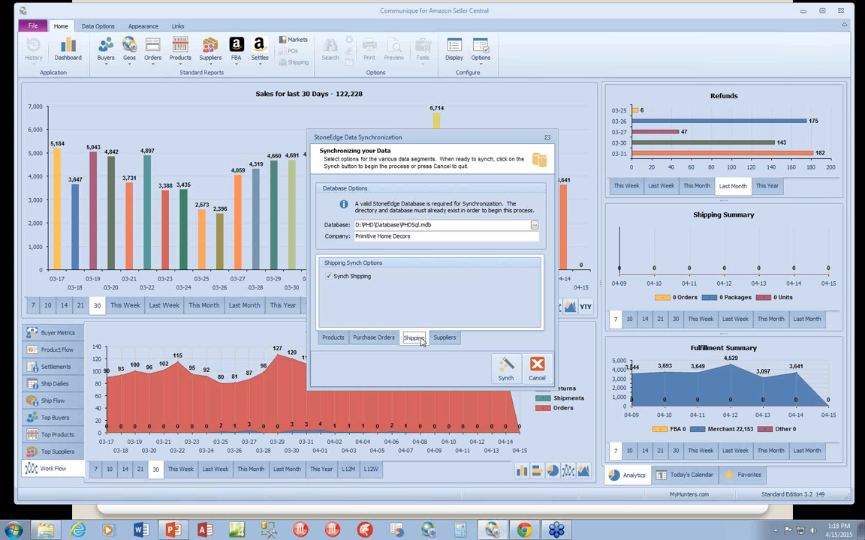
pyautogui.click(537, 368)
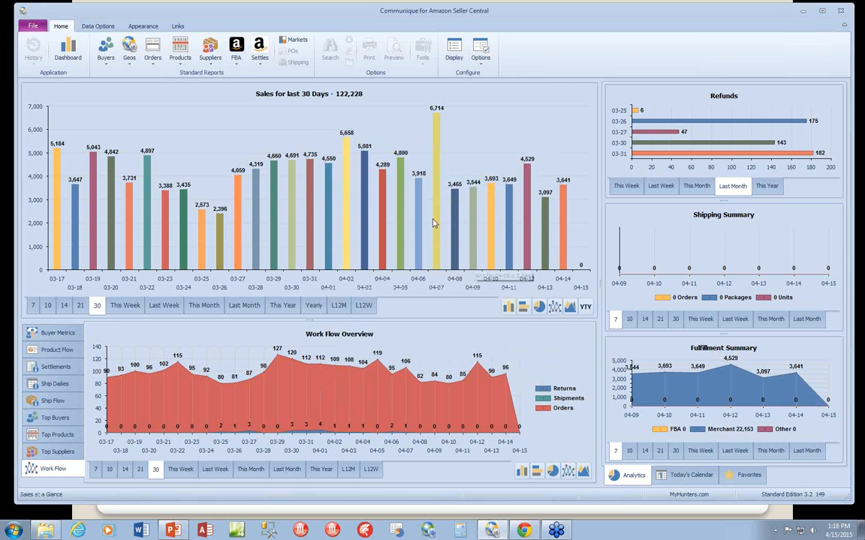
# Open the Products Explorer and list all products by browsing without search filters.
pyautogui.click(180, 60)
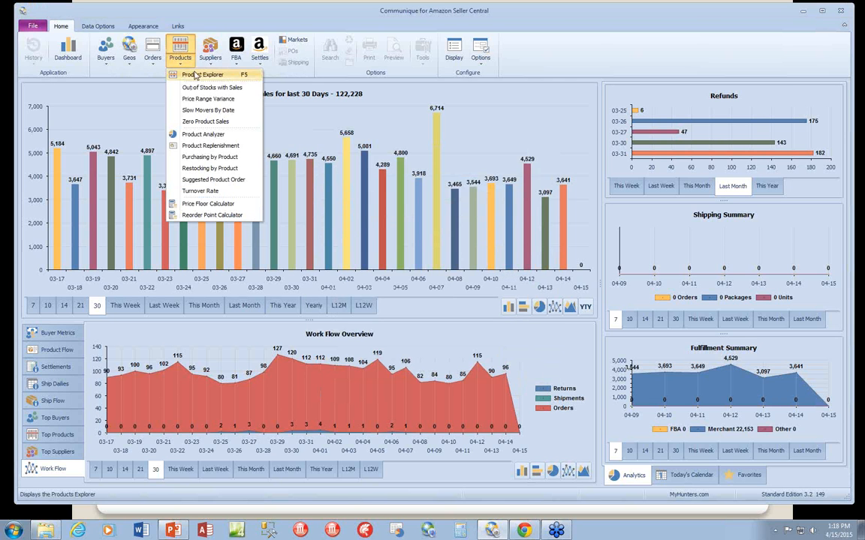
pyautogui.click(181, 72)
pyautogui.rightClick(284, 213)
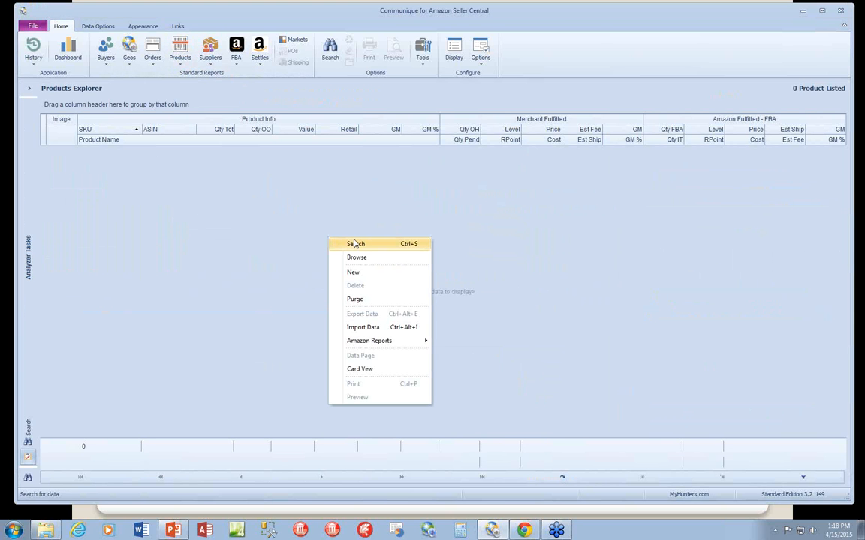
pyautogui.click(324, 219)
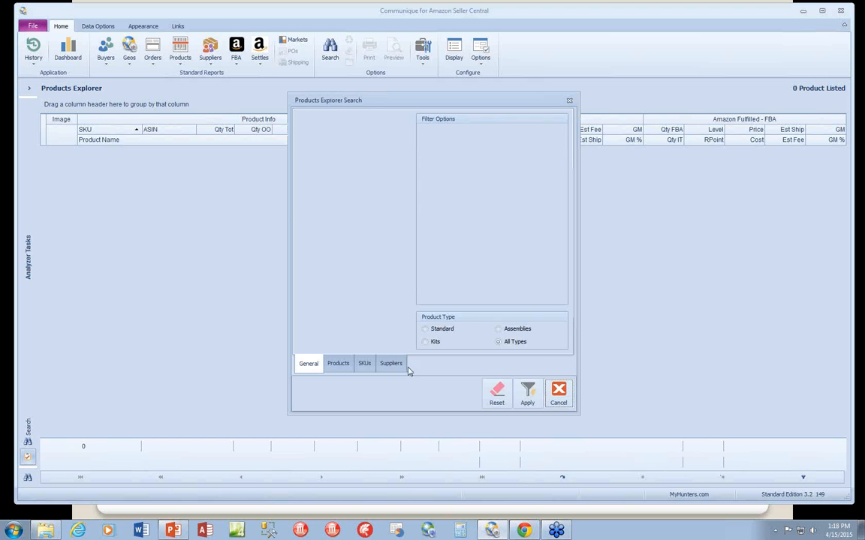
pyautogui.click(557, 392)
pyautogui.rightClick(390, 267)
pyautogui.click(417, 286)
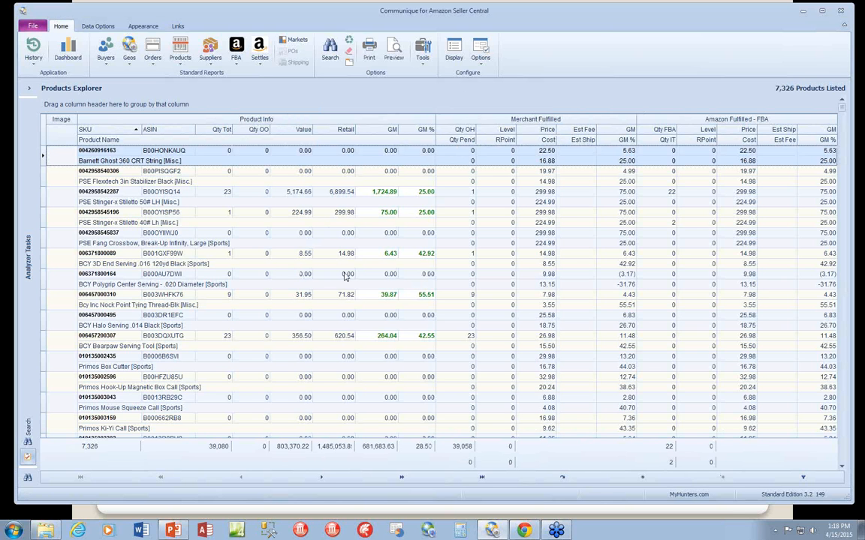
# Start a product data import and choose ProdFile.csv from the Files folder of the DHP database folder.
pyautogui.rightClick(337, 241)
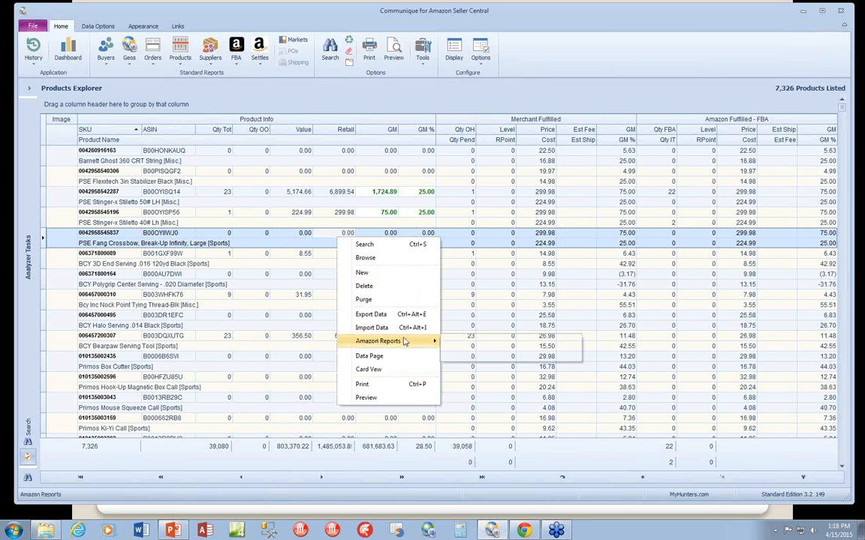
pyautogui.moveTo(428, 340)
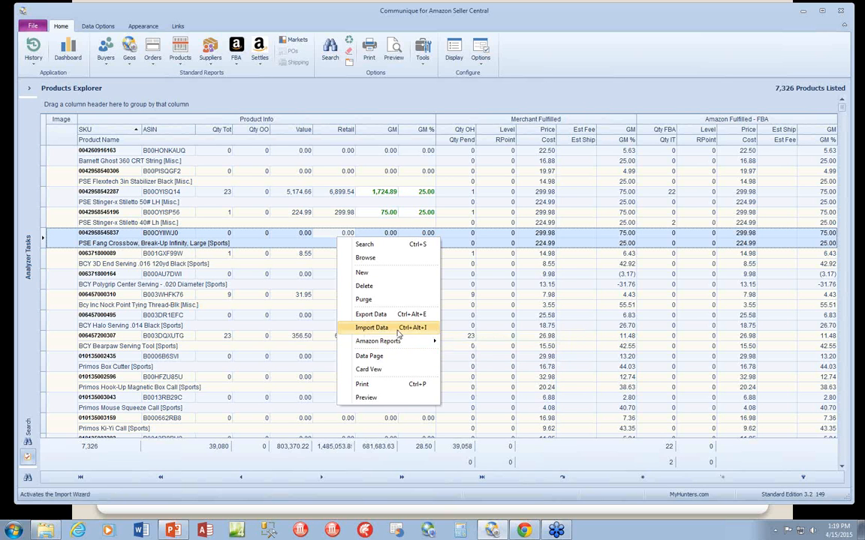
pyautogui.click(401, 328)
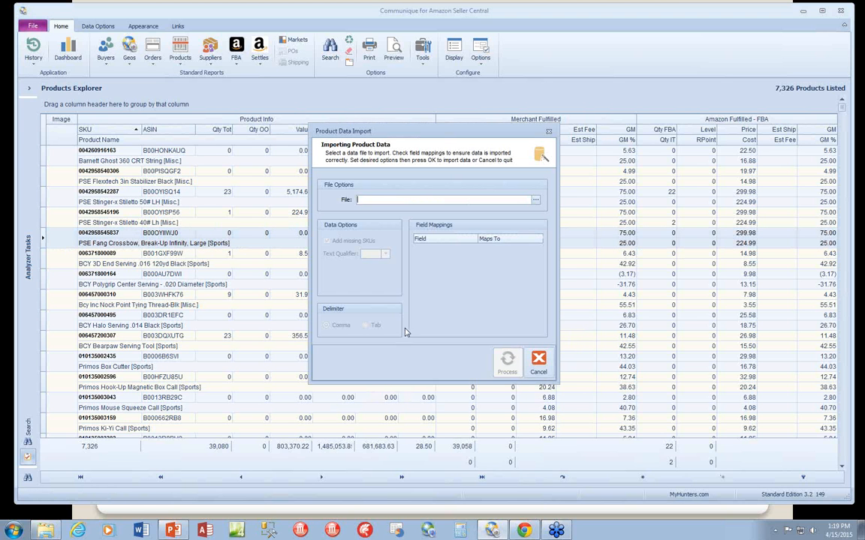
pyautogui.click(536, 201)
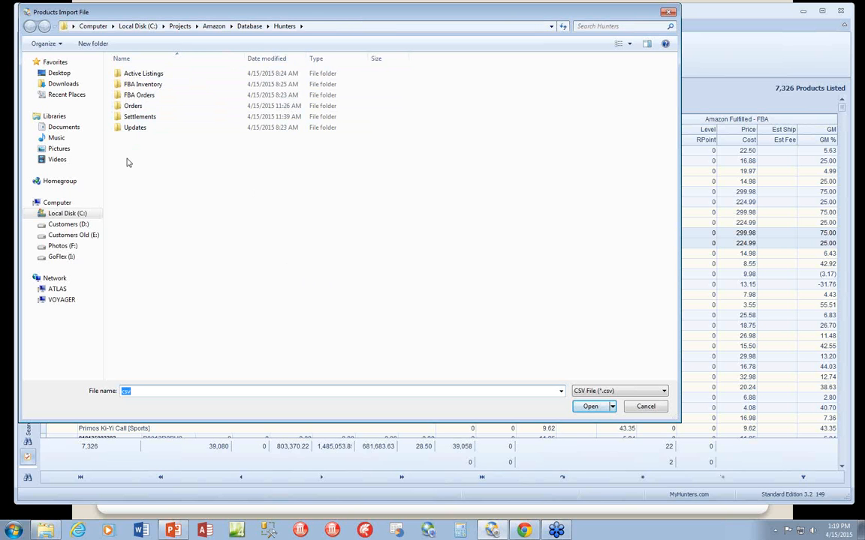
pyautogui.click(244, 26)
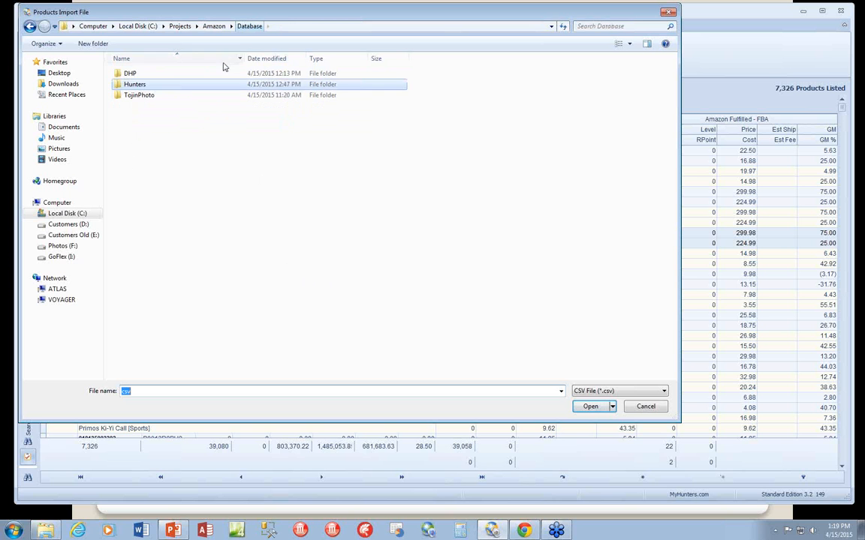
pyautogui.doubleClick(132, 73)
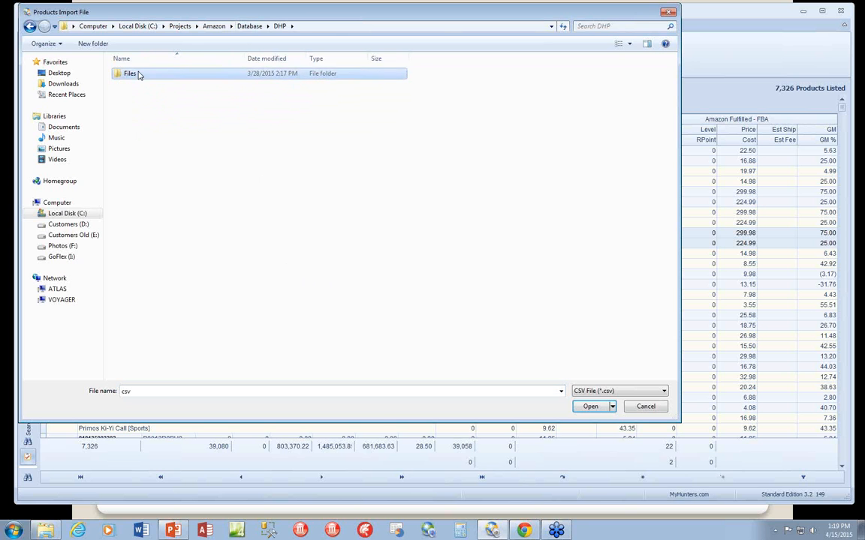
pyautogui.doubleClick(137, 72)
pyautogui.doubleClick(135, 72)
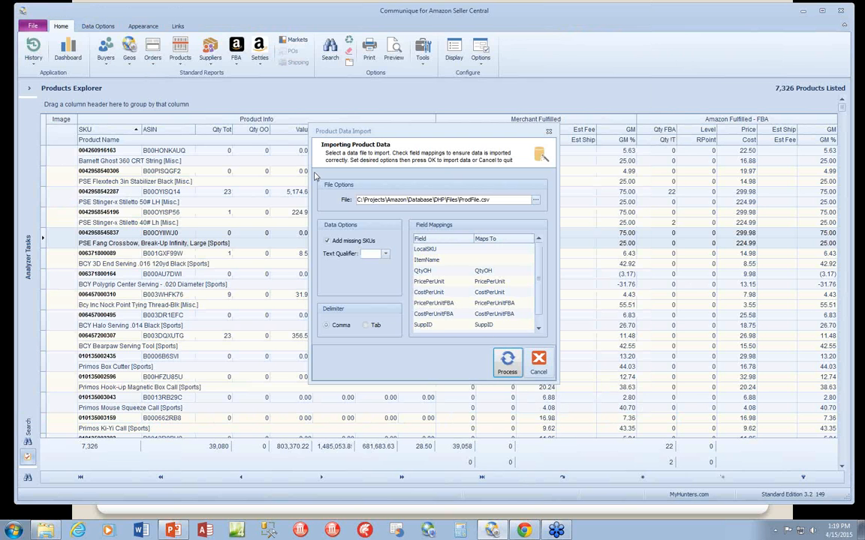
# Map the LocalSKU field to ProdSKU and ItemName to ProdName, then cancel the product import without processing it.
pyautogui.click(472, 270)
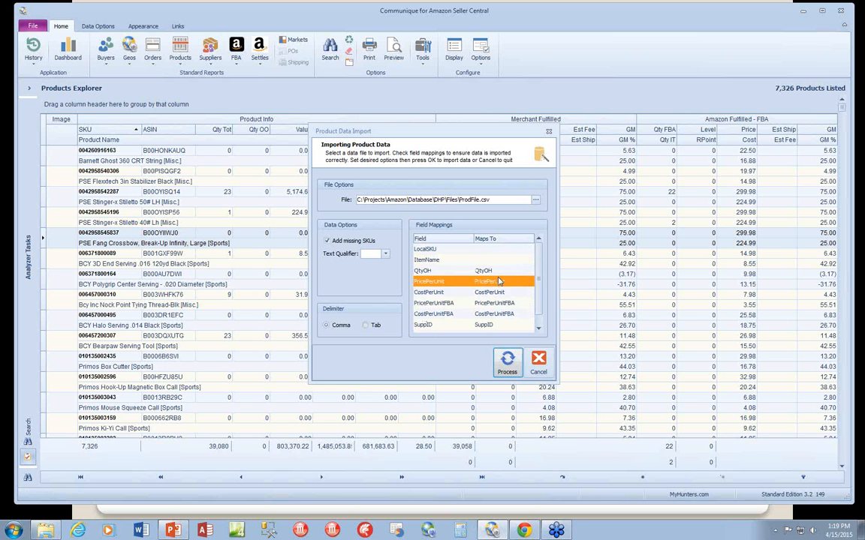
pyautogui.scroll(-1, 496, 274)
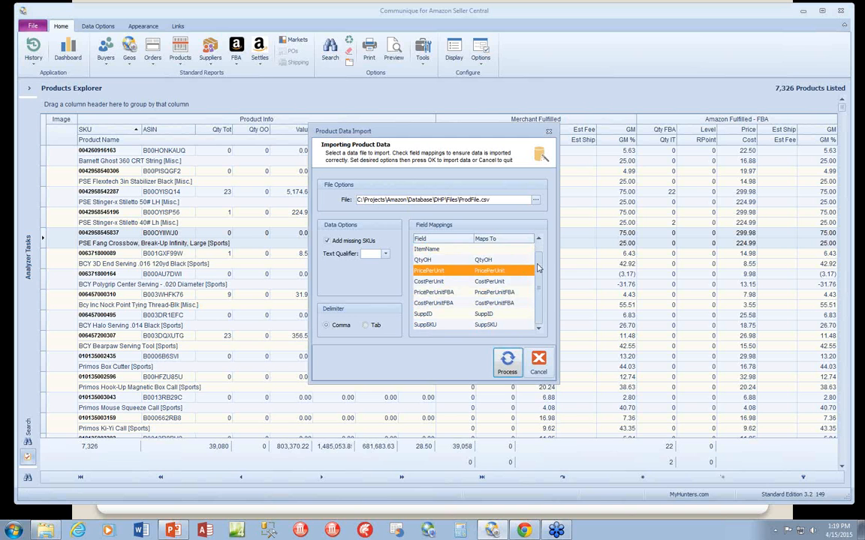
pyautogui.scroll(1, 492, 261)
pyautogui.click(494, 251)
pyautogui.click(530, 249)
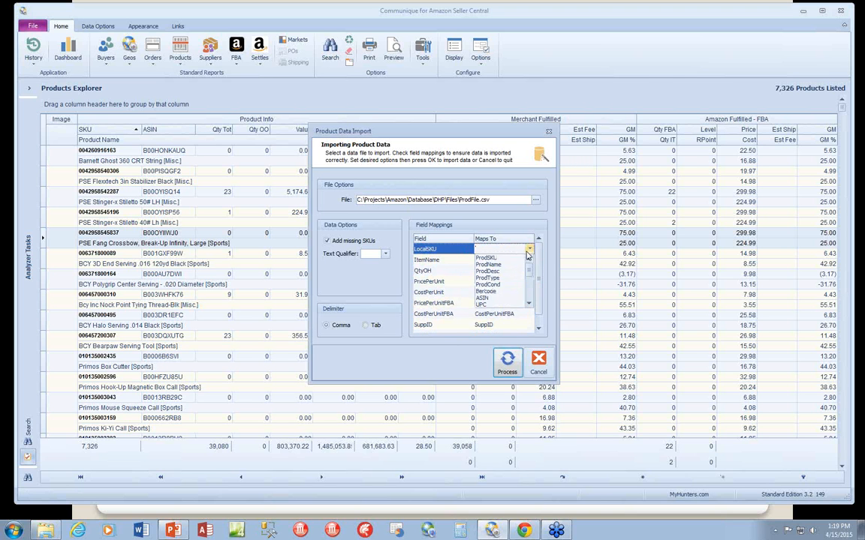
pyautogui.click(499, 259)
pyautogui.click(521, 260)
pyautogui.click(529, 260)
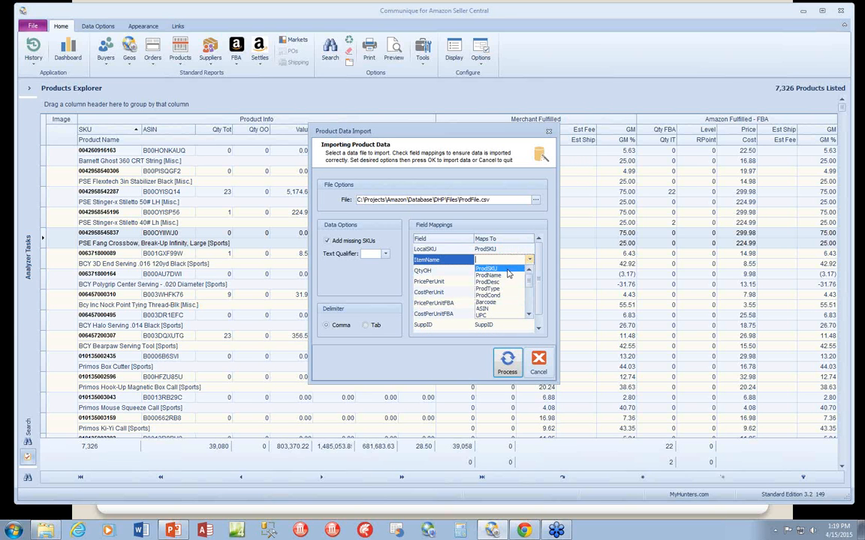
pyautogui.click(476, 279)
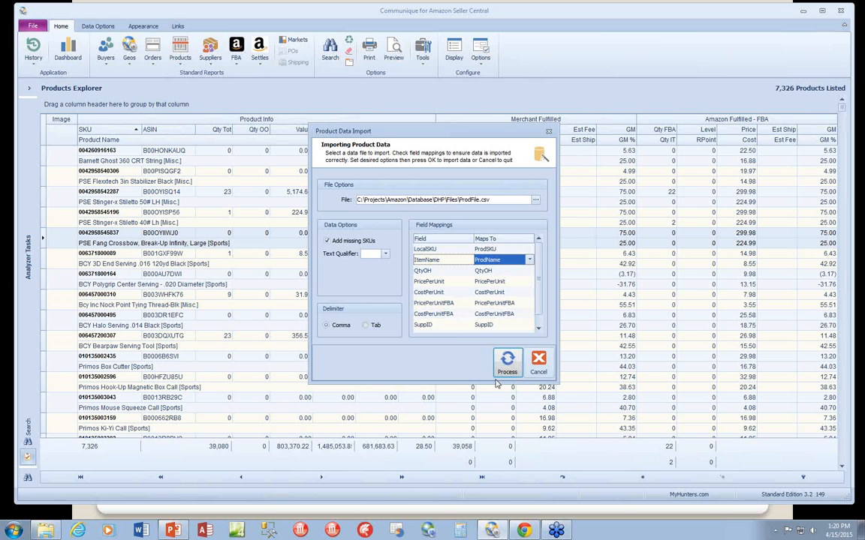
pyautogui.click(538, 364)
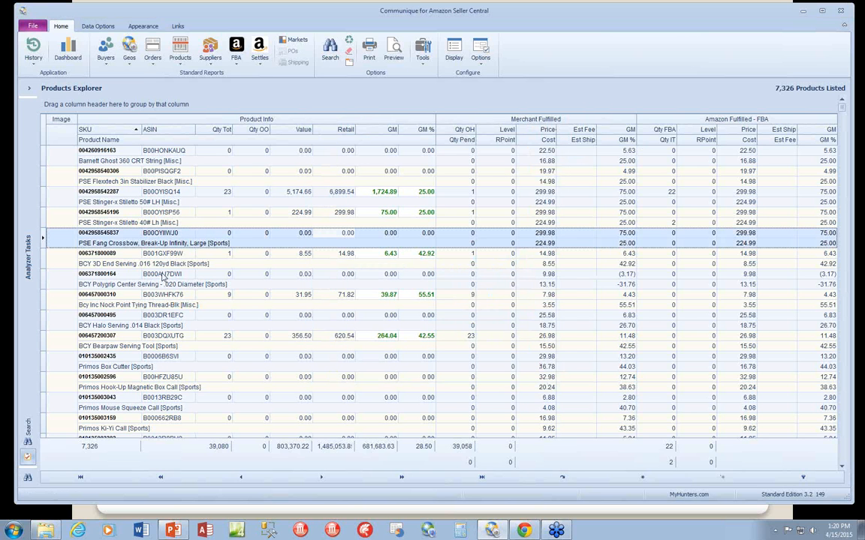
# Open the TojinPhoto.mdb database from the TojinPhoto folder in place of the current database.
pyautogui.click(33, 26)
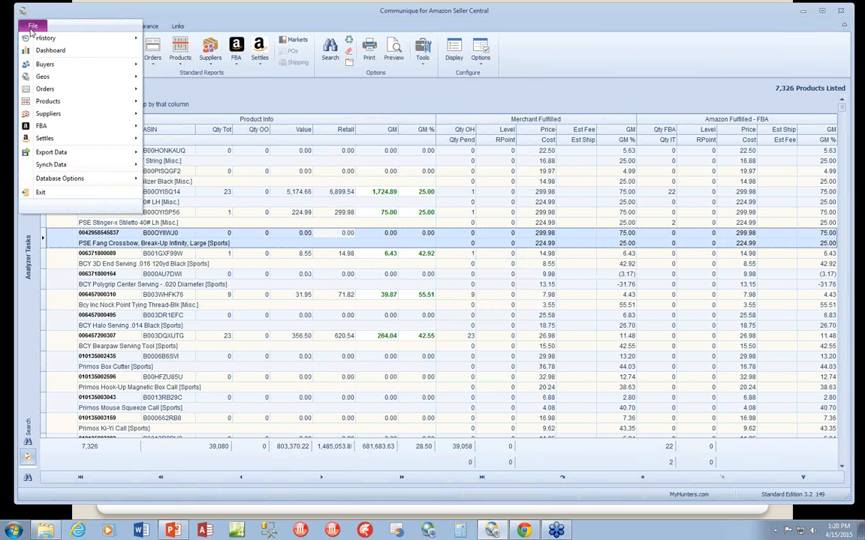
pyautogui.moveTo(66, 178)
pyautogui.click(218, 177)
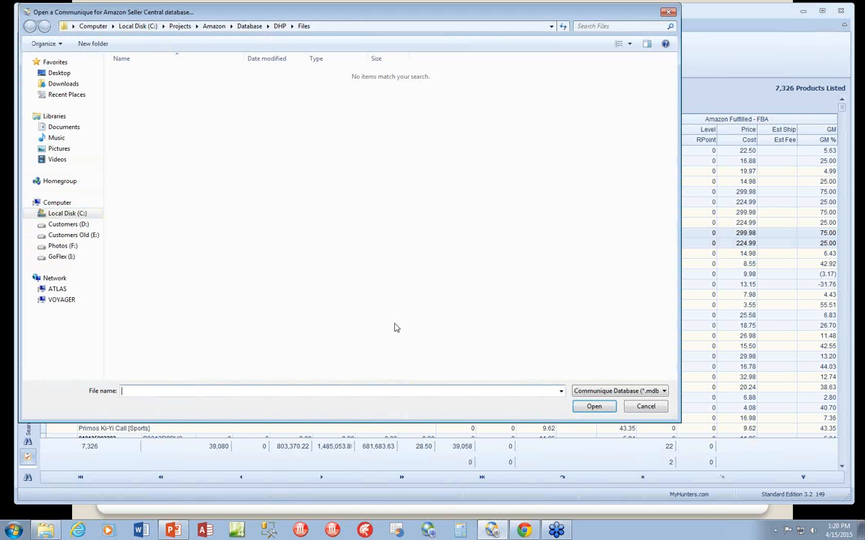
pyautogui.click(248, 25)
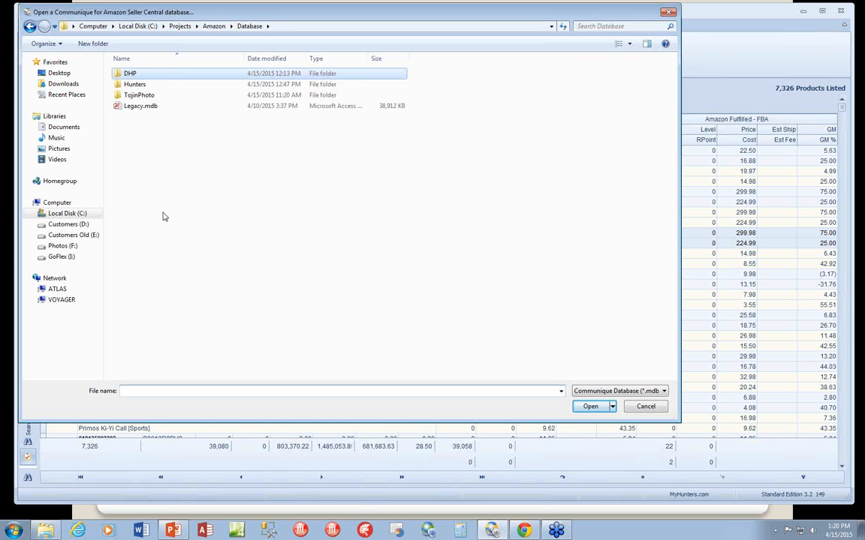
pyautogui.click(144, 96)
pyautogui.doubleClick(144, 96)
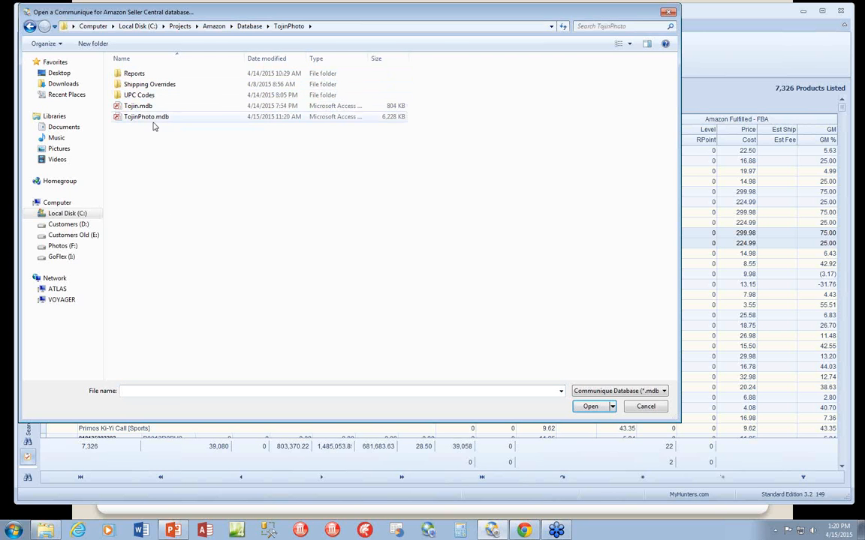
pyautogui.doubleClick(145, 117)
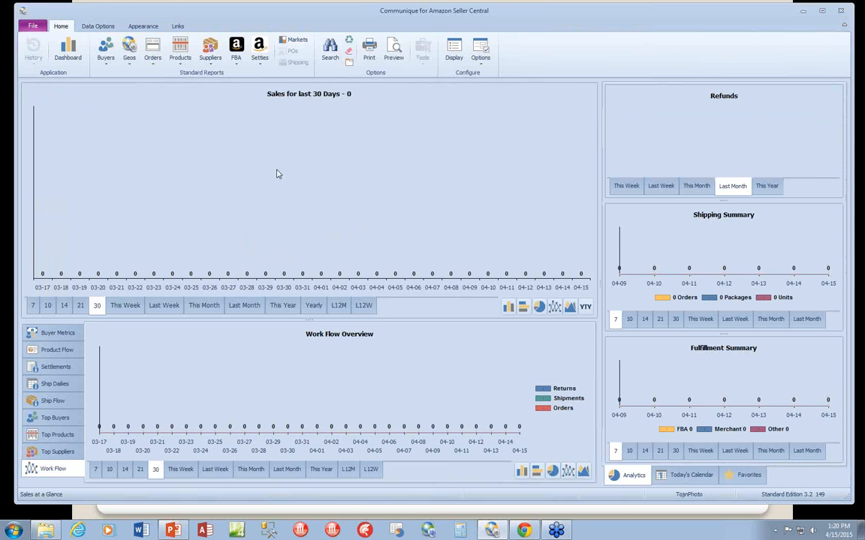
# Open the Products Explorer for the TojinPhoto database and list all its products by browsing.
pyautogui.click(180, 53)
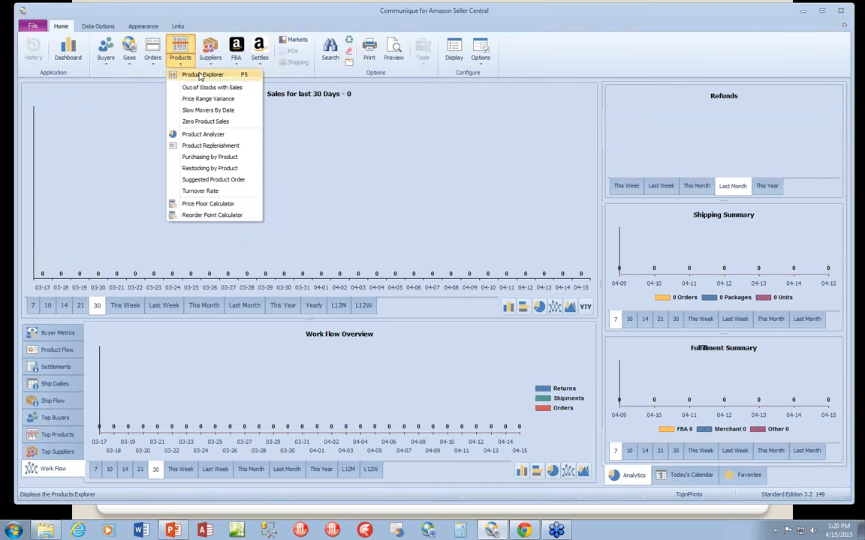
pyautogui.click(201, 71)
pyautogui.rightClick(361, 235)
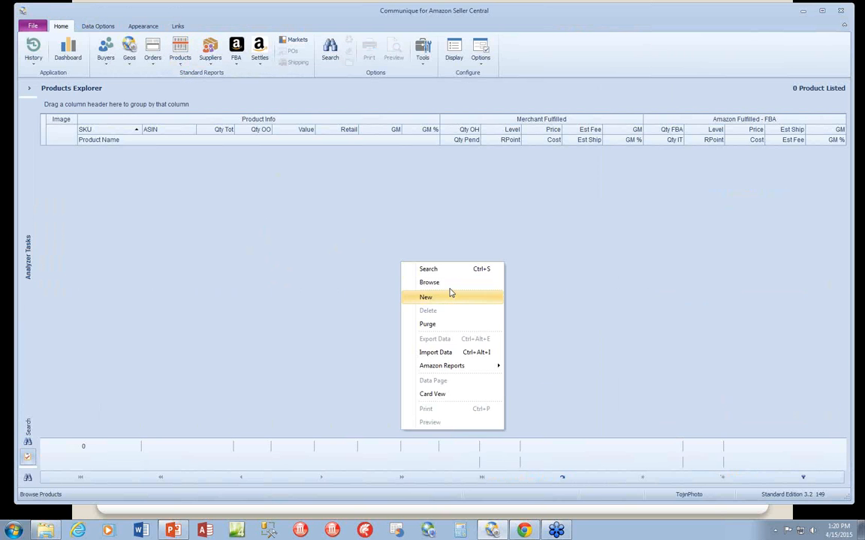
pyautogui.click(394, 253)
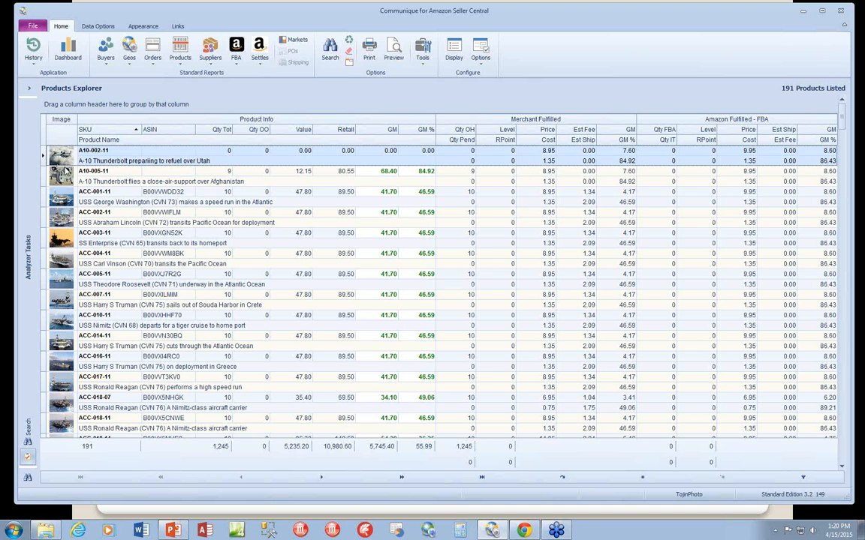
# Look over the first products' images, open the data page of product ACC-001-11 and make its detail area slightly taller.
pyautogui.click(60, 176)
pyautogui.click(63, 198)
pyautogui.click(66, 218)
pyautogui.click(64, 238)
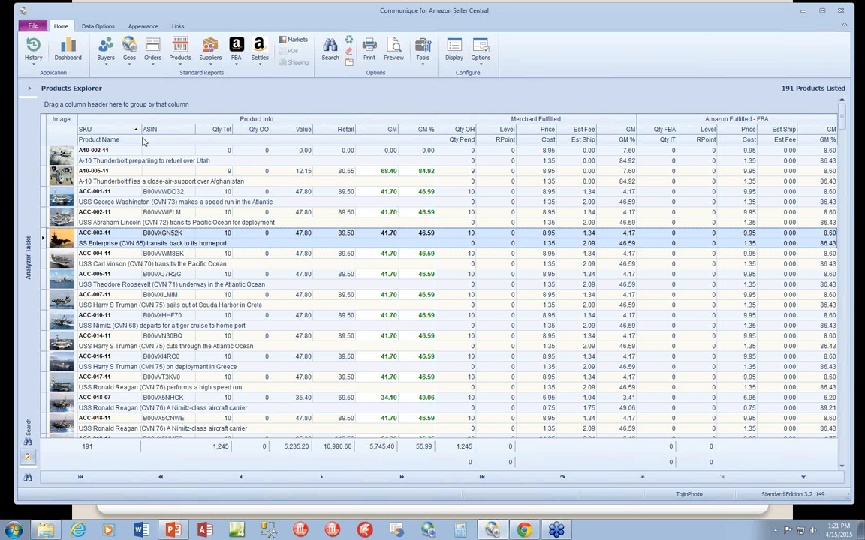
pyautogui.doubleClick(60, 198)
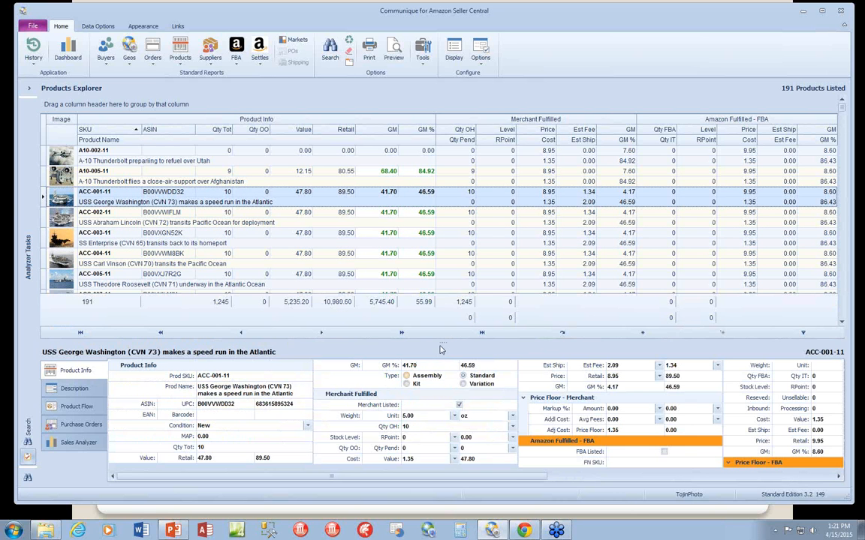
pyautogui.moveTo(446, 344); pyautogui.dragTo(448, 330)
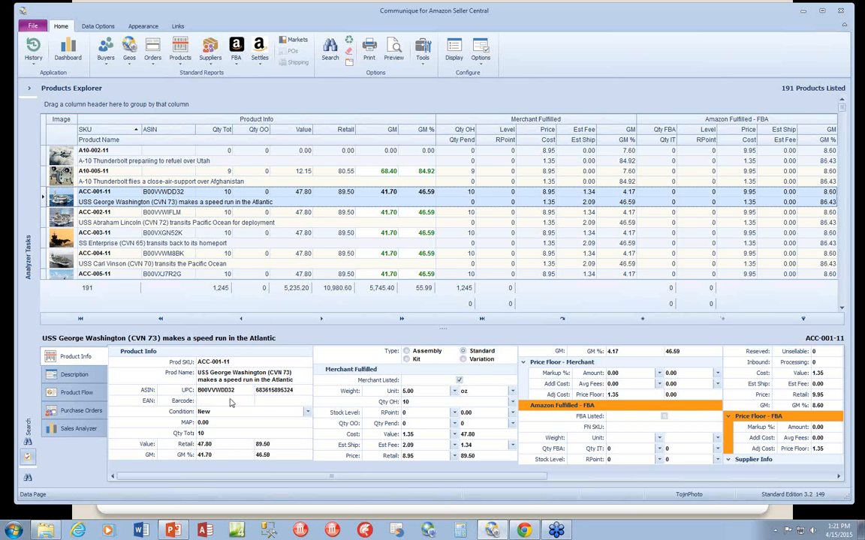
# Examine the product's UPC and its merchant-fulfilled weight unit, estimated shipping, estimated fee and cost fields.
pyautogui.click(253, 390)
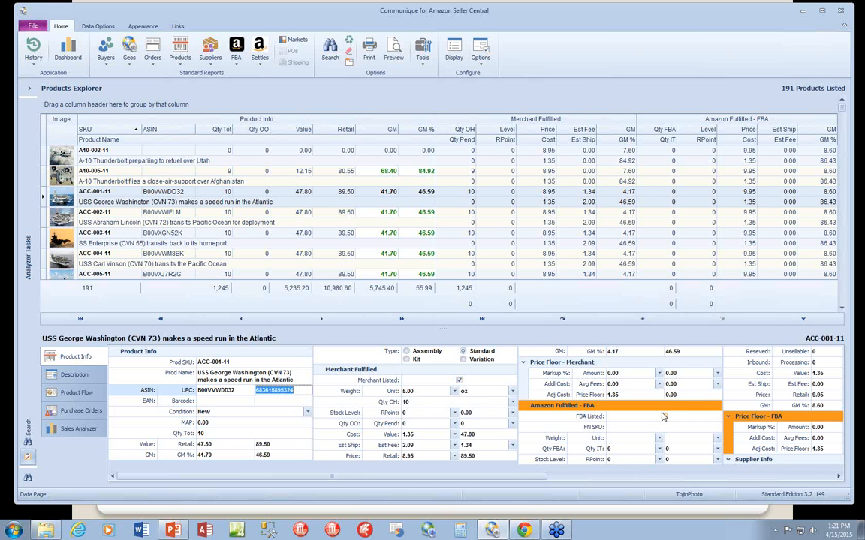
pyautogui.click(377, 393)
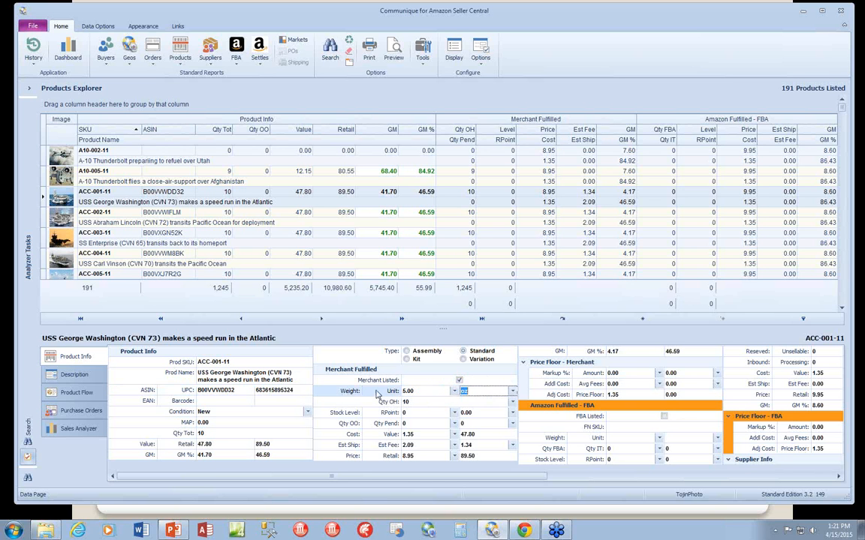
pyautogui.click(347, 447)
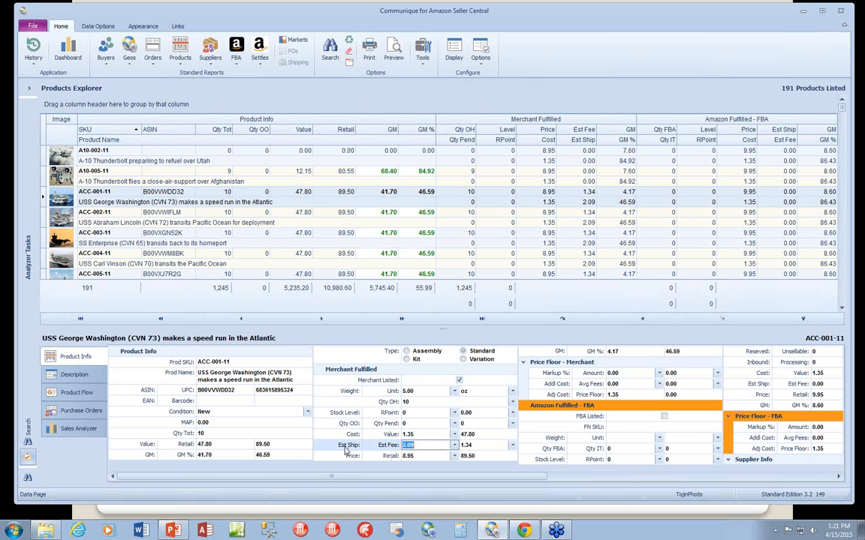
pyautogui.press('Tab')
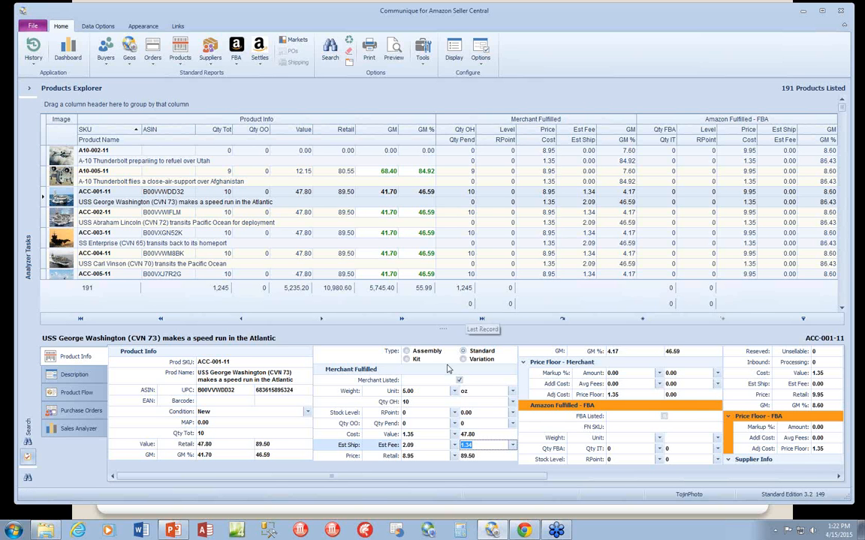
pyautogui.click(421, 434)
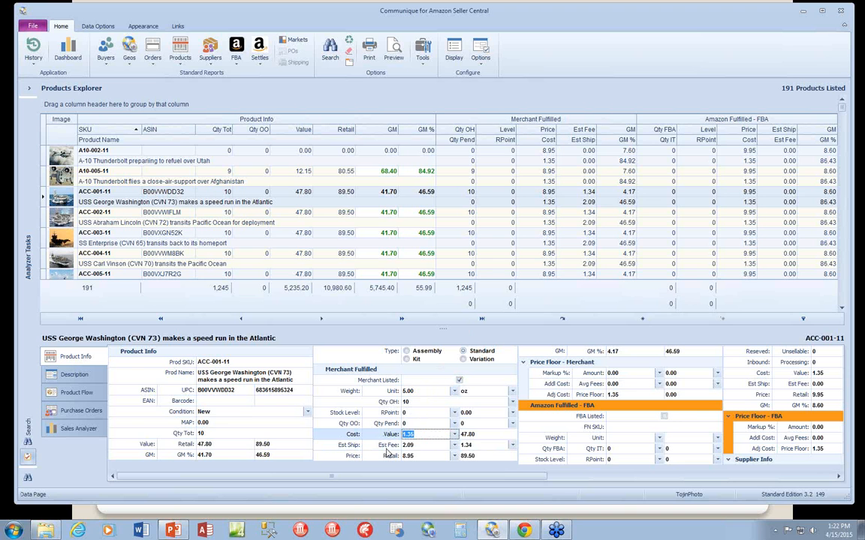
# Examine the FBA cost field and compare the merchant estimated shipping and fee fields with their FBA counterparts.
pyautogui.click(818, 373)
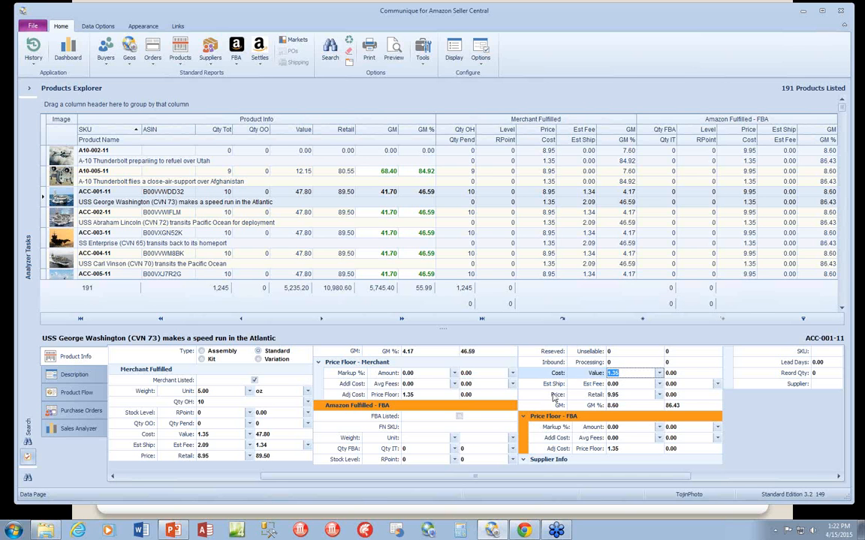
pyautogui.click(218, 447)
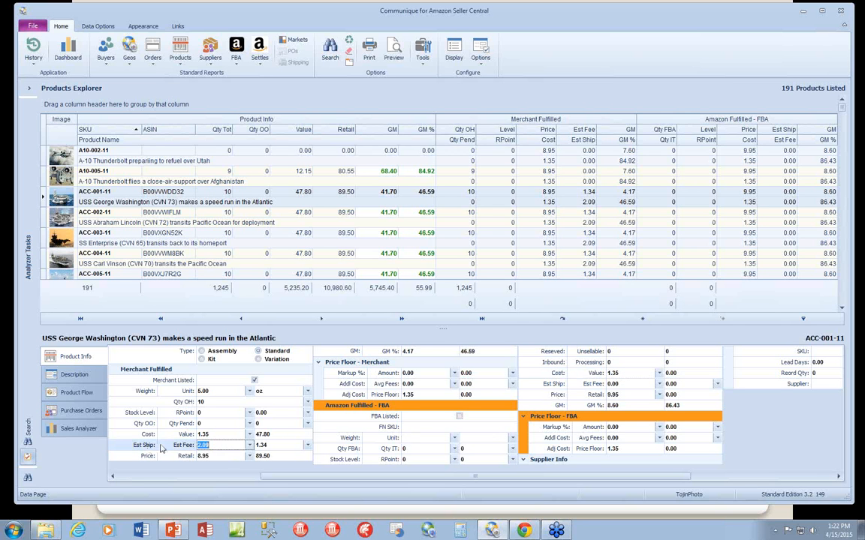
pyautogui.click(275, 448)
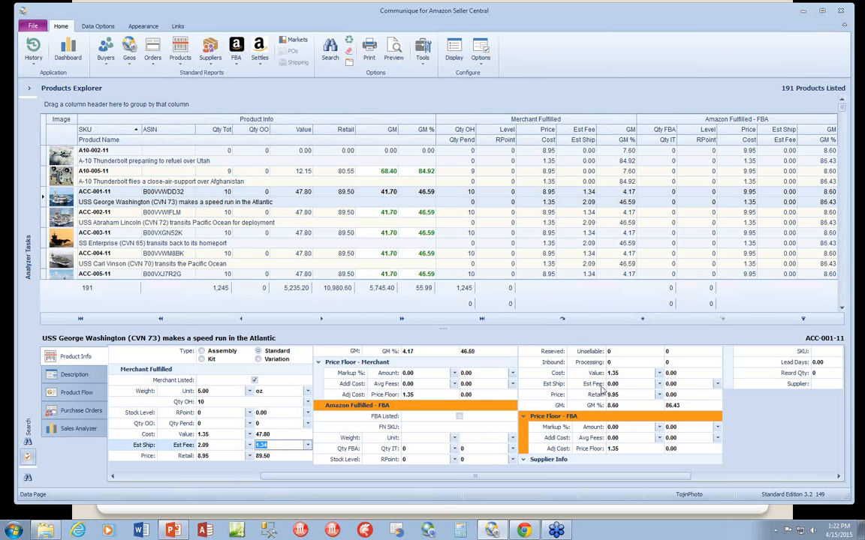
pyautogui.click(614, 385)
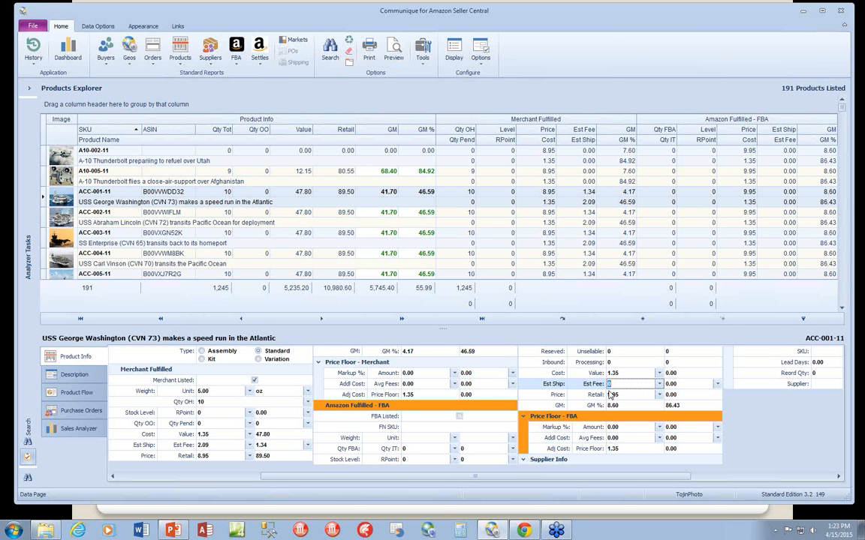
pyautogui.press('Tab')
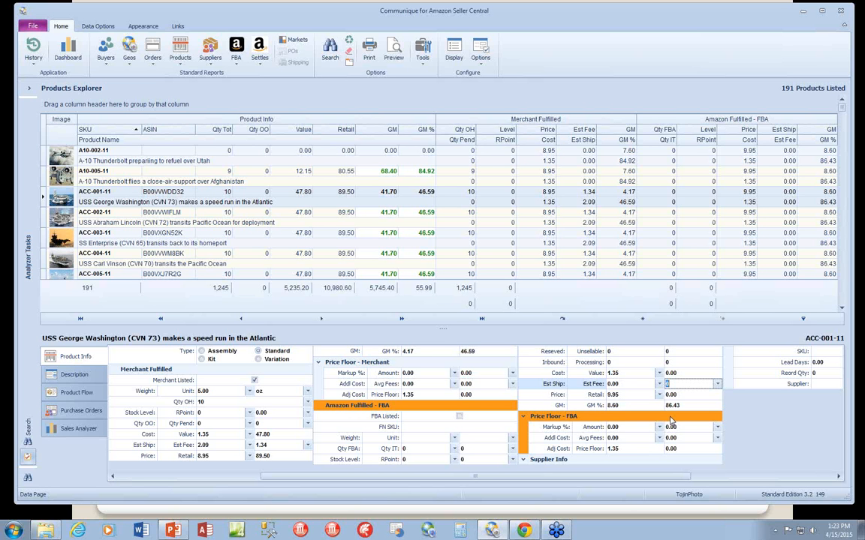
# Examine product ACC-001-11's description along with its key product features and search terms.
pyautogui.click(82, 376)
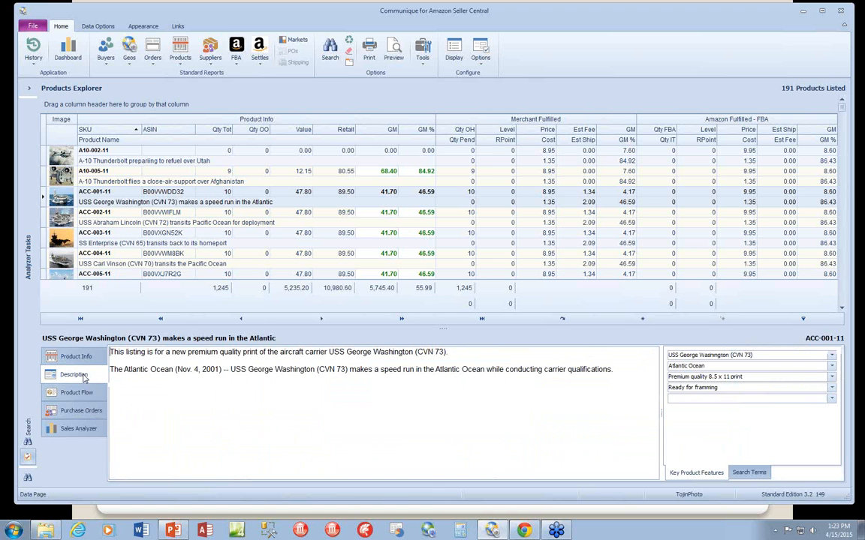
pyautogui.click(705, 474)
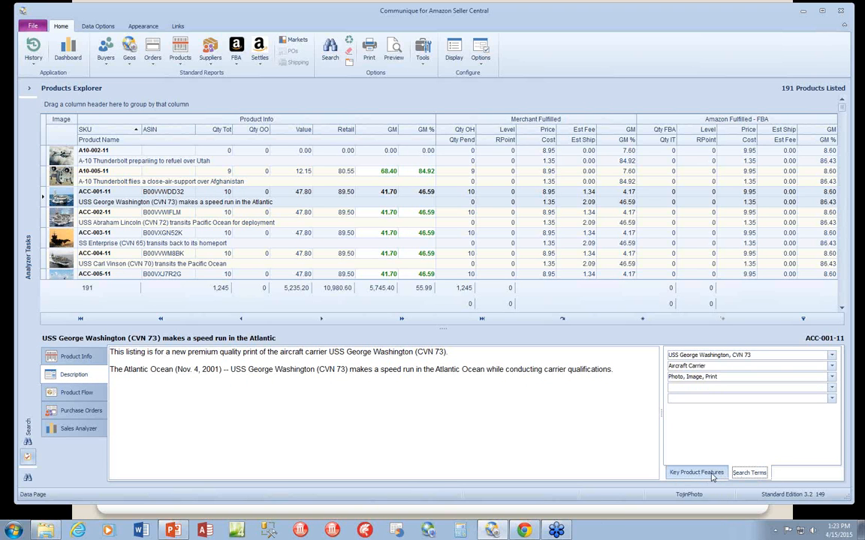
pyautogui.click(749, 473)
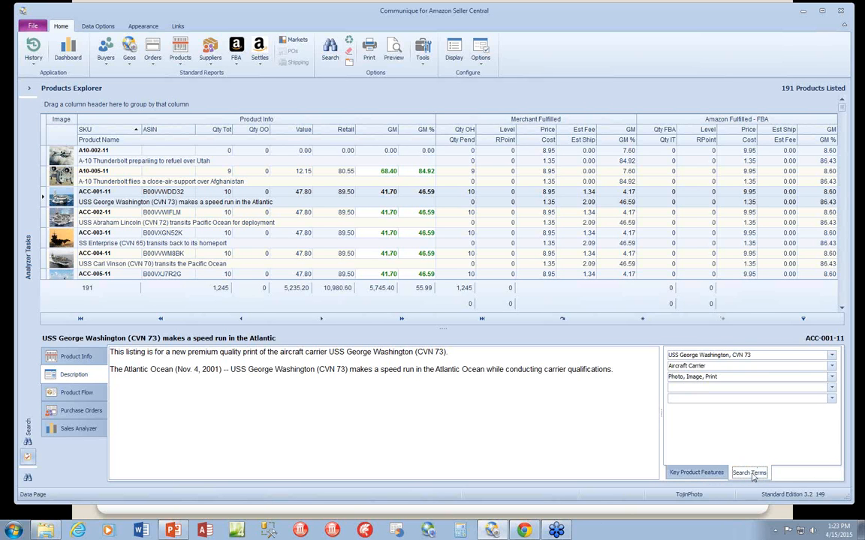
pyautogui.click(698, 472)
# Close the product's data page and switch the product list to card view.
pyautogui.rightClick(251, 203)
pyautogui.doubleClick(249, 200)
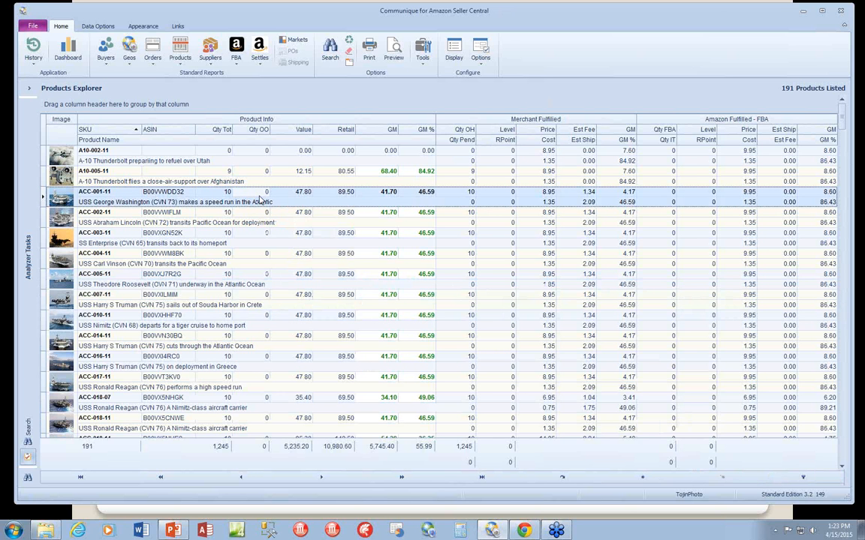
pyautogui.rightClick(259, 199)
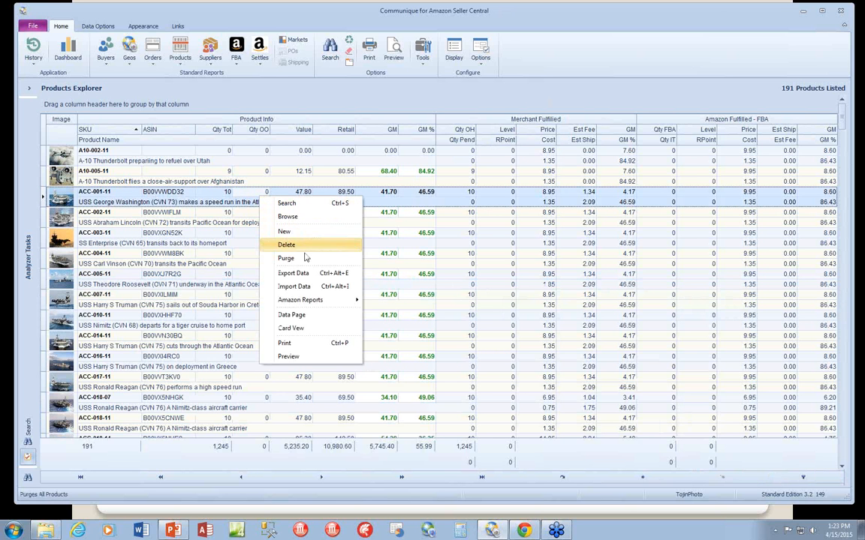
pyautogui.click(290, 328)
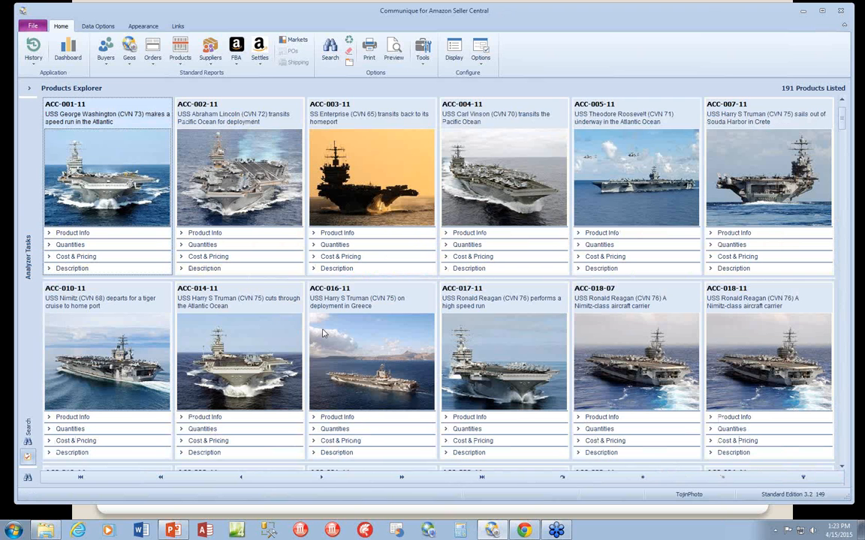
# Expand the cards' Product Info, Quantities, Cost & Pricing and Description sections to inspect them, and collapse them again.
pyautogui.click(49, 234)
pyautogui.click(48, 284)
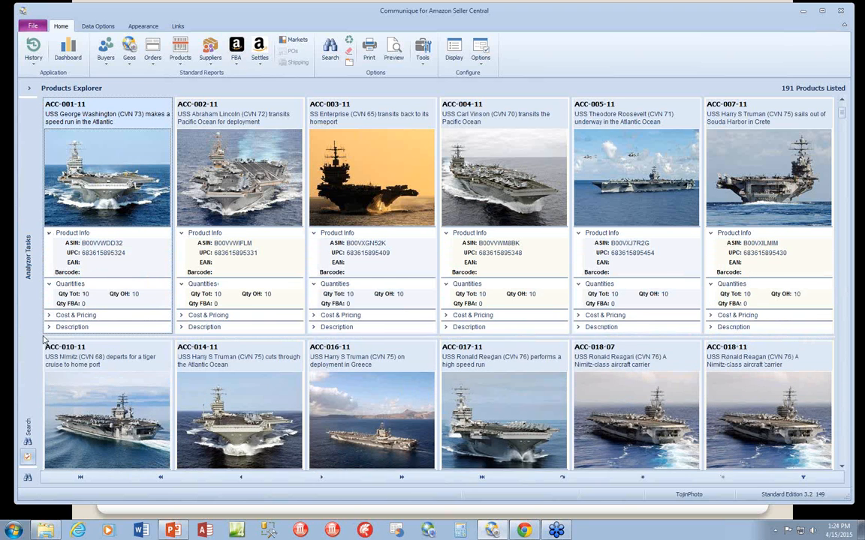
pyautogui.click(49, 315)
pyautogui.click(49, 386)
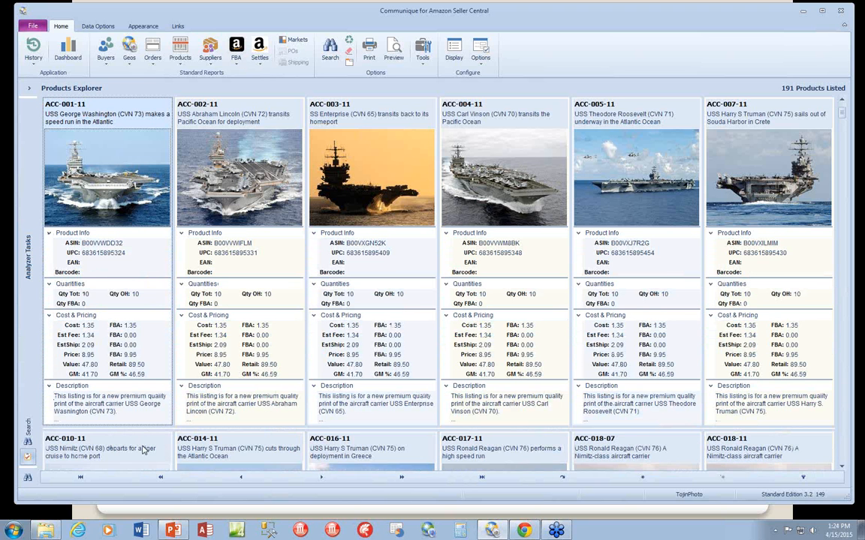
pyautogui.click(49, 234)
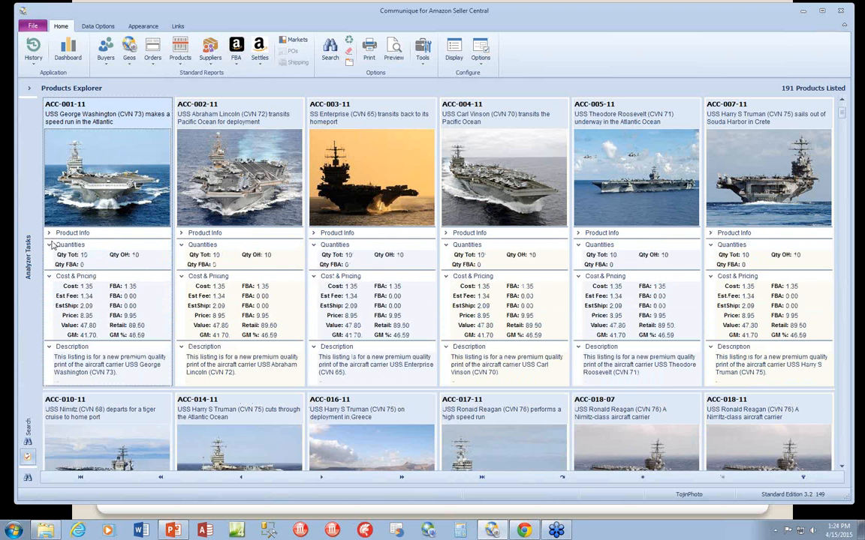
pyautogui.click(48, 245)
pyautogui.click(50, 258)
pyautogui.click(50, 268)
# Look through the product cards down to the USN products and return the list to the grid data view.
pyautogui.scroll(-10, 369, 274)
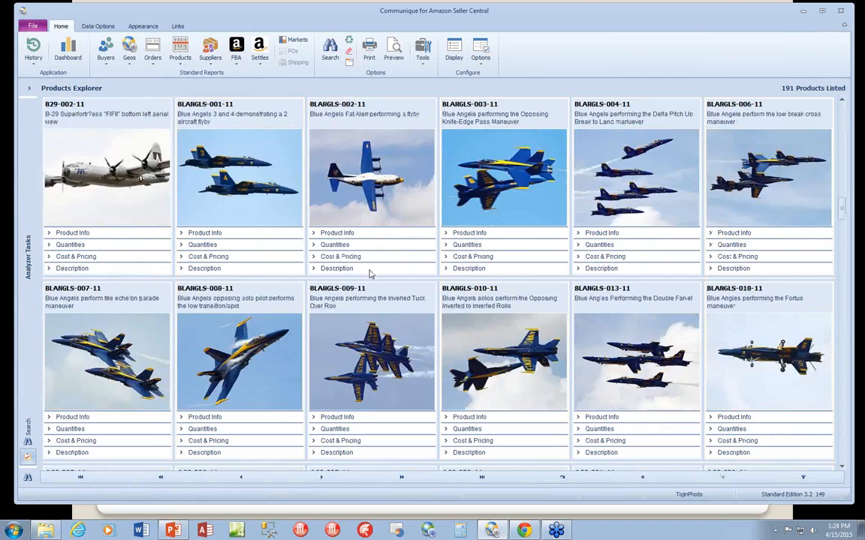
pyautogui.scroll(-10, 369, 274)
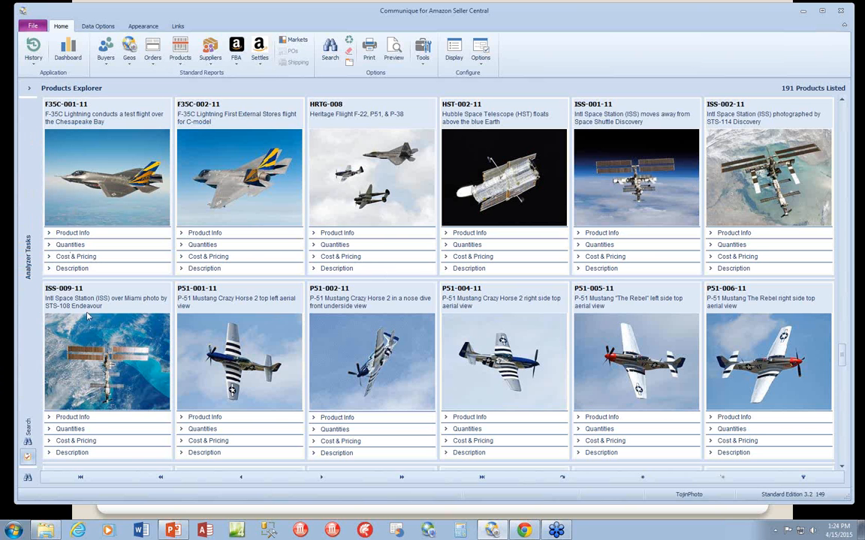
pyautogui.scroll(-5, 304, 357)
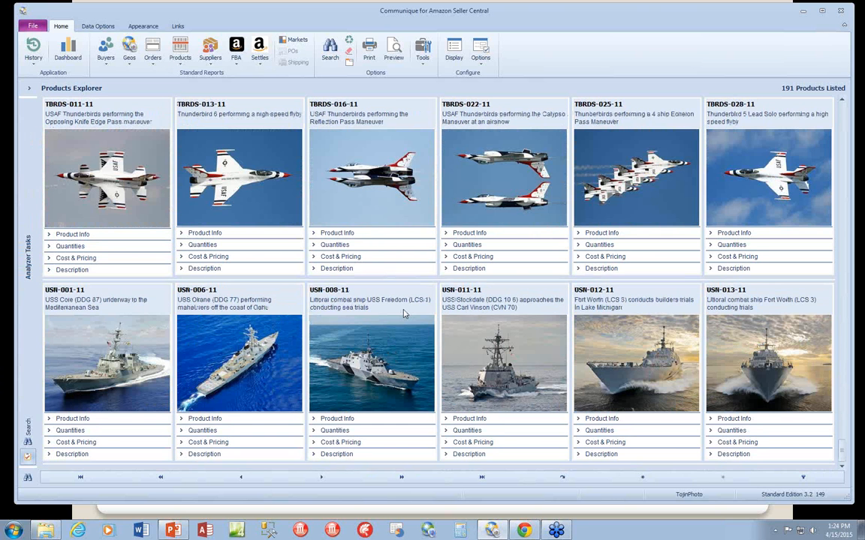
pyautogui.rightClick(368, 300)
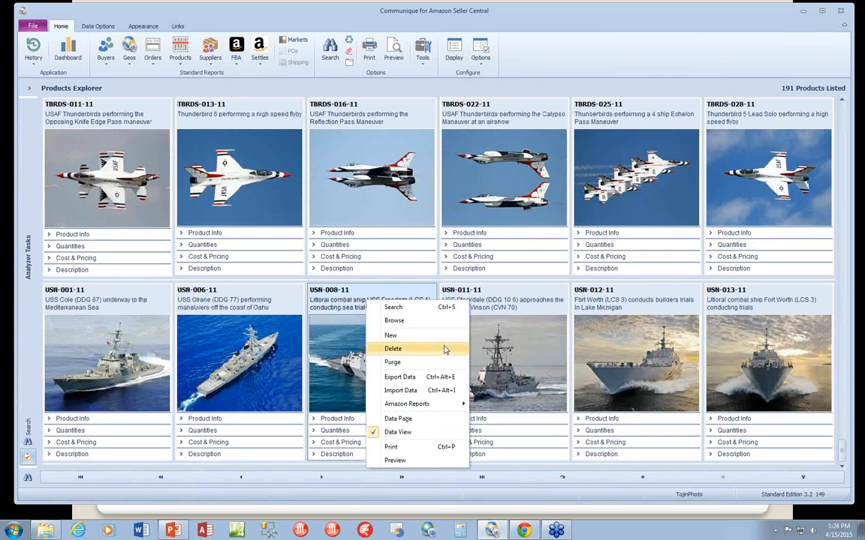
pyautogui.click(417, 434)
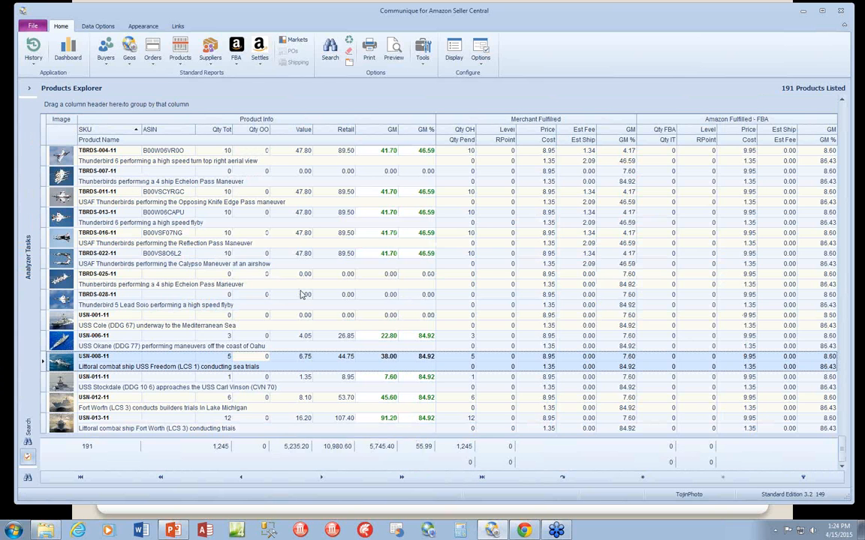
# Enable Show Find Panel in the product grid's display options.
pyautogui.scroll(15, 360, 297)
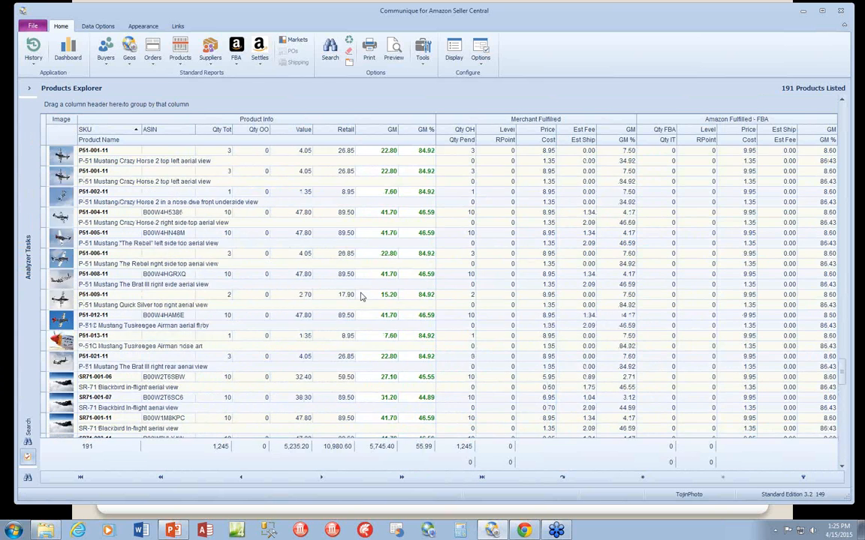
pyautogui.scroll(4, 361, 297)
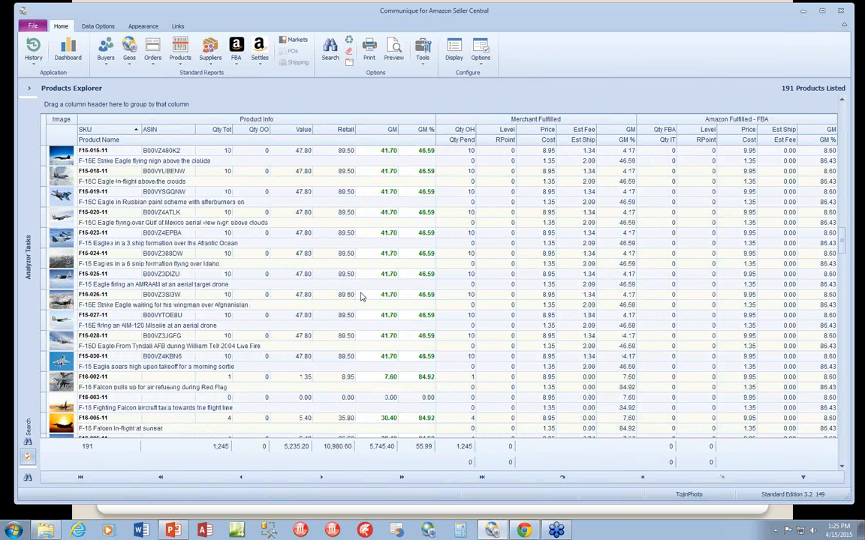
pyautogui.click(454, 53)
pyautogui.click(310, 298)
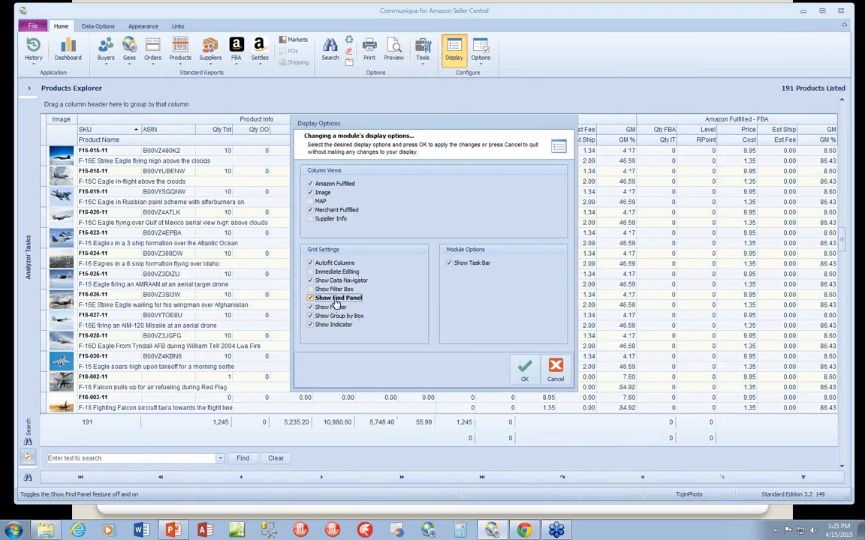
pyautogui.click(524, 367)
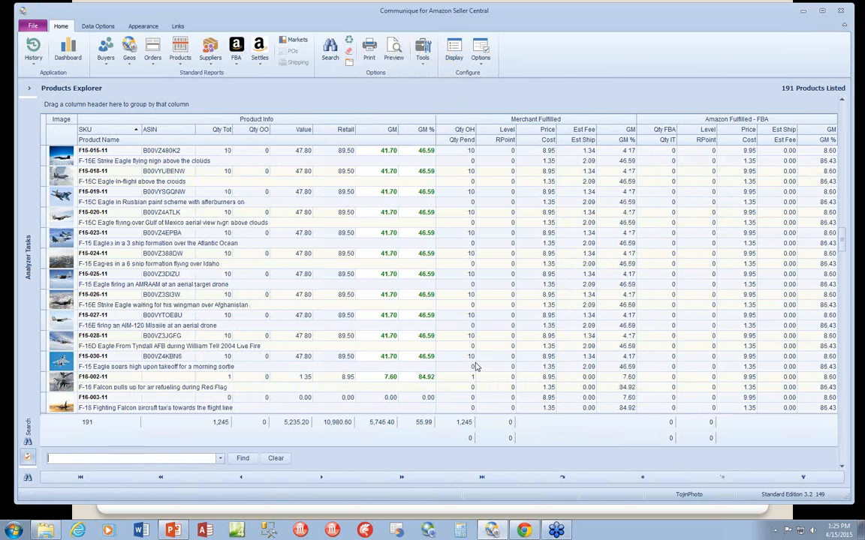
# Search the product list for the text RED using the find panel.
pyautogui.click(118, 458)
pyautogui.write('RED')
pyautogui.press('Return')
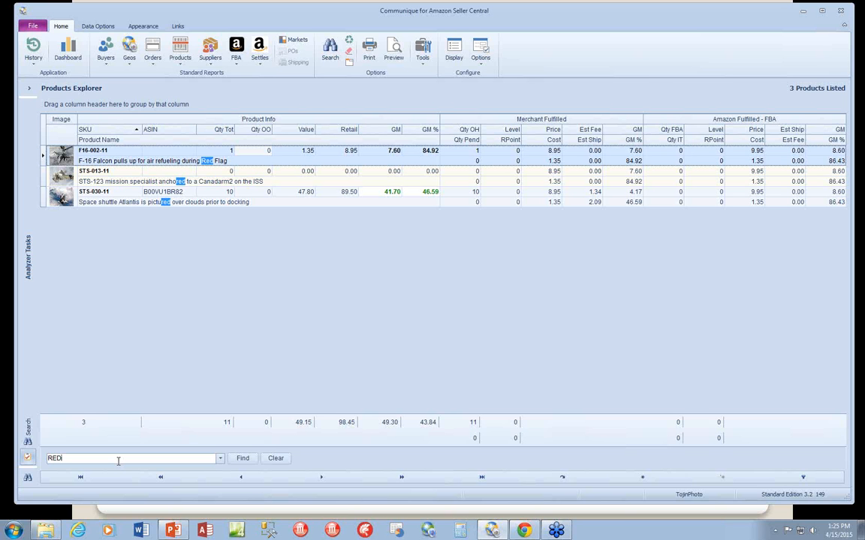
# Replace the find text to search the product list for 8 and for 59.
pyautogui.press('BackSpace')
pyautogui.press('BackSpace')
pyautogui.press('BackSpace')
pyautogui.write('8')
pyautogui.press('Return')
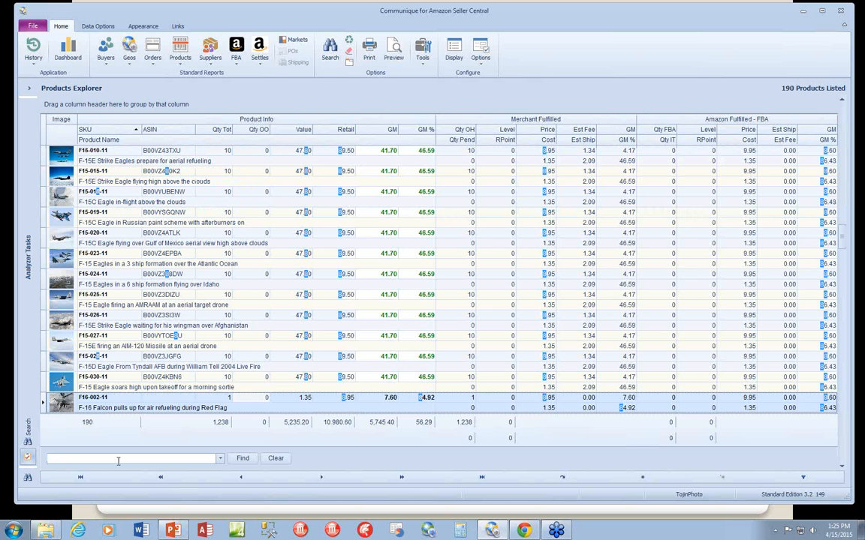
pyautogui.press('BackSpace')
pyautogui.write('59')
pyautogui.press('Return')
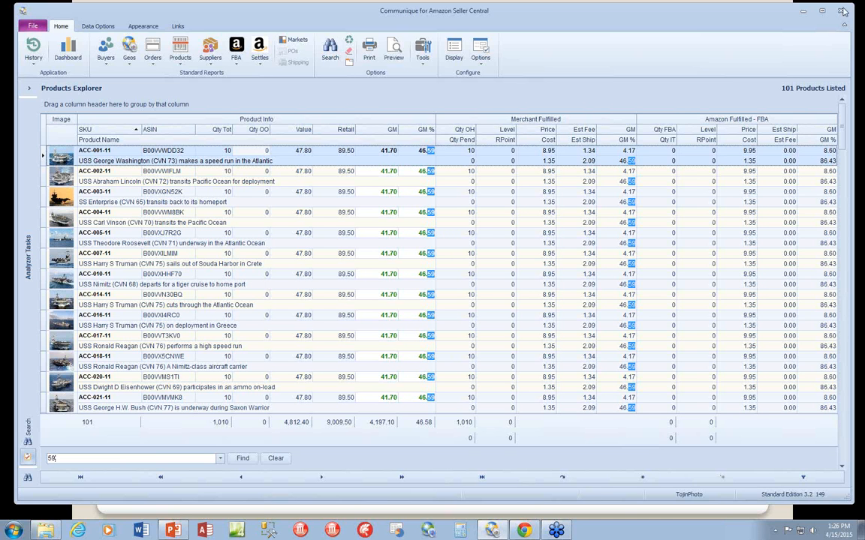
pyautogui.click(860, 34)
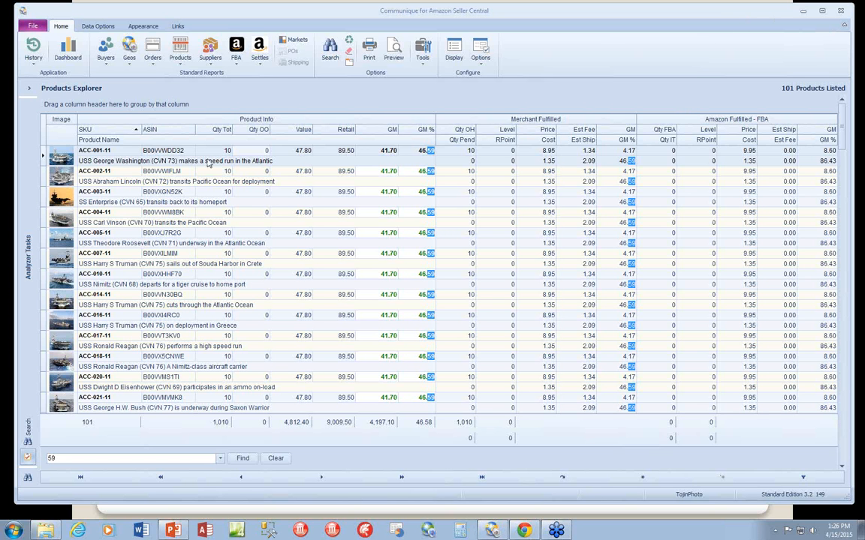
# Search the product list for acc, and clear the find text to list all products again.
pyautogui.rightClick(276, 237)
pyautogui.click(67, 461)
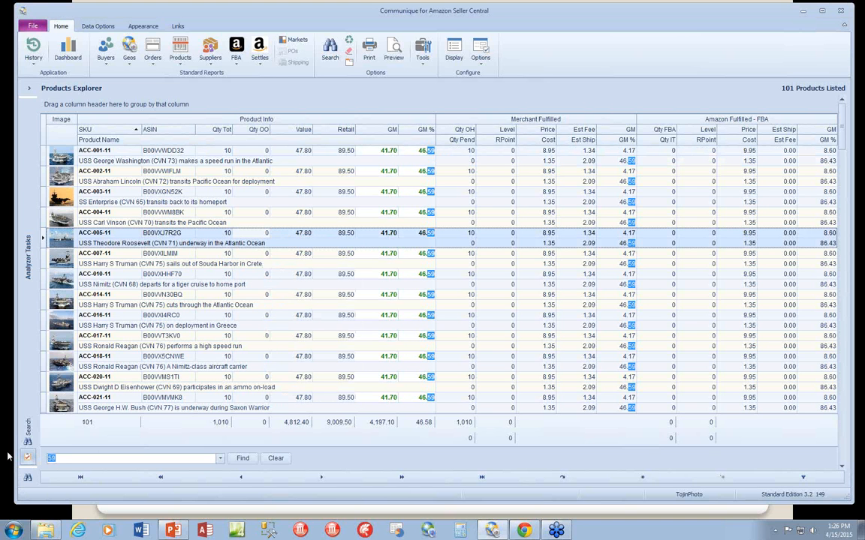
pyautogui.write('acc')
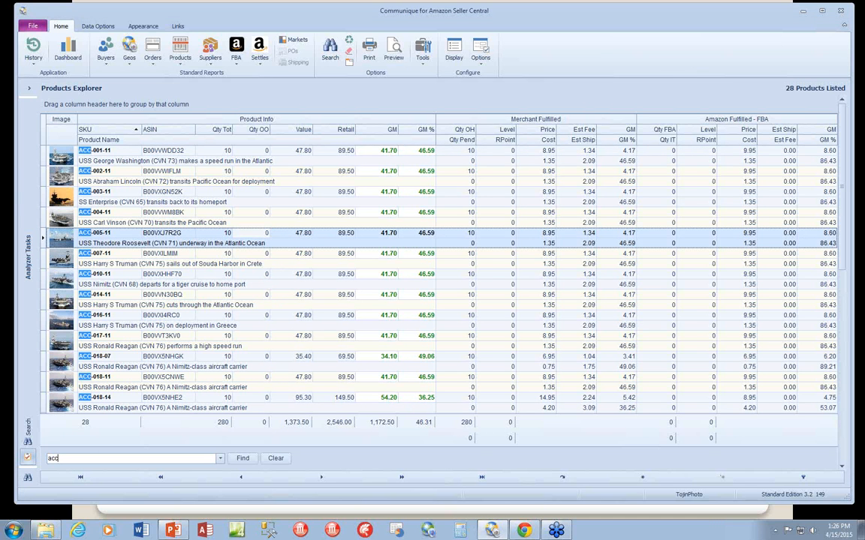
pyautogui.press('BackSpace')
pyautogui.press('BackSpace')
pyautogui.press('BackSpace')
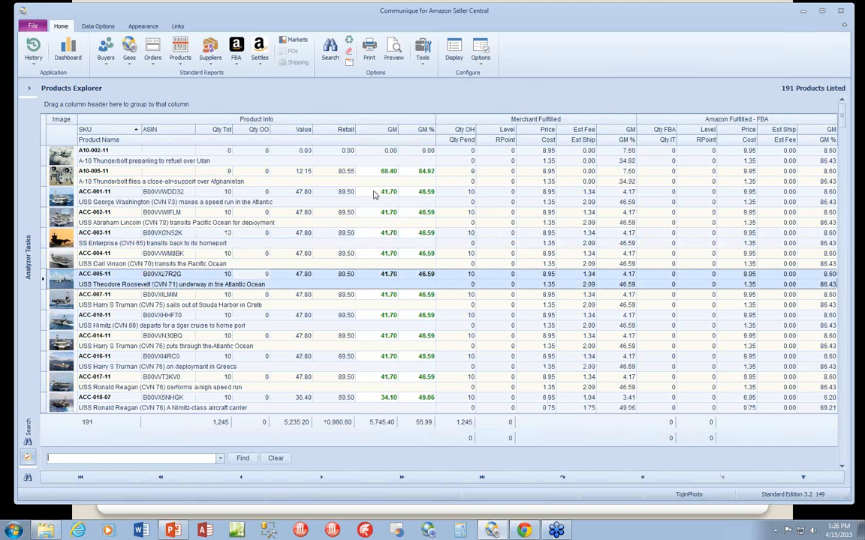
# Filter the Products Explorer with a product search on the SKU acc*.
pyautogui.rightClick(382, 191)
pyautogui.click(403, 198)
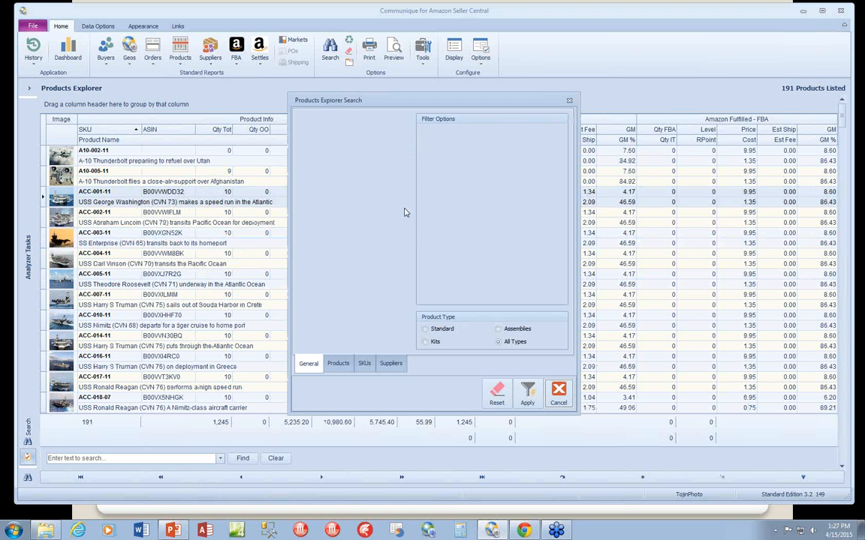
pyautogui.click(337, 364)
pyautogui.write('acc')
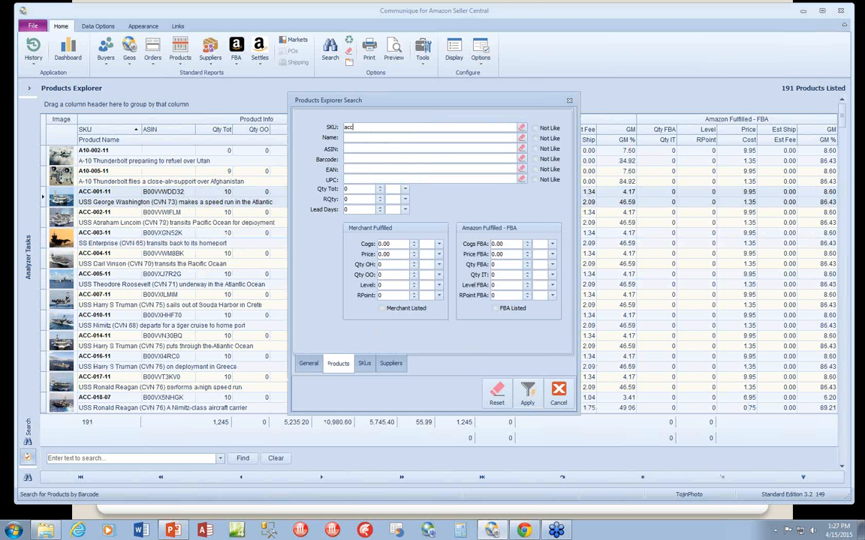
pyautogui.write('*')
pyautogui.click(535, 396)
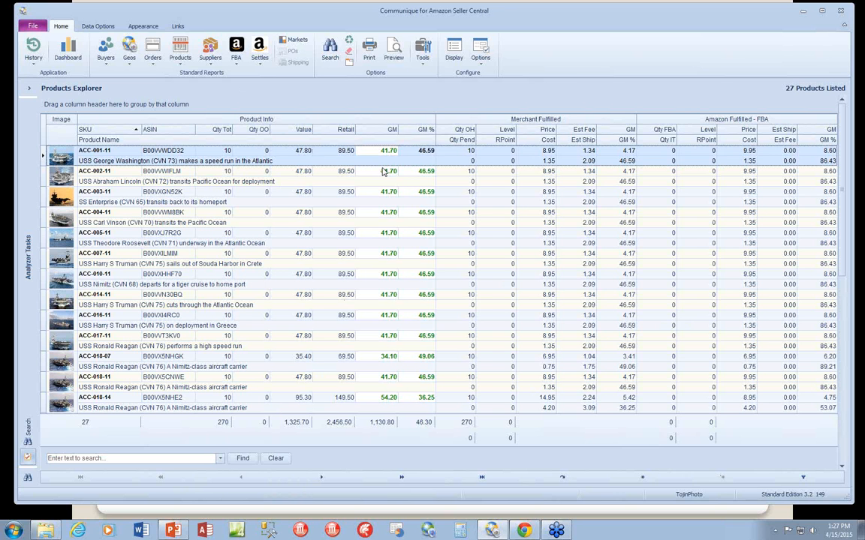
# Reopen the product search to review its SKU criterion, and cancel without applying changes.
pyautogui.rightClick(330, 171)
pyautogui.click(391, 175)
pyautogui.moveTo(366, 126); pyautogui.dragTo(309, 130)
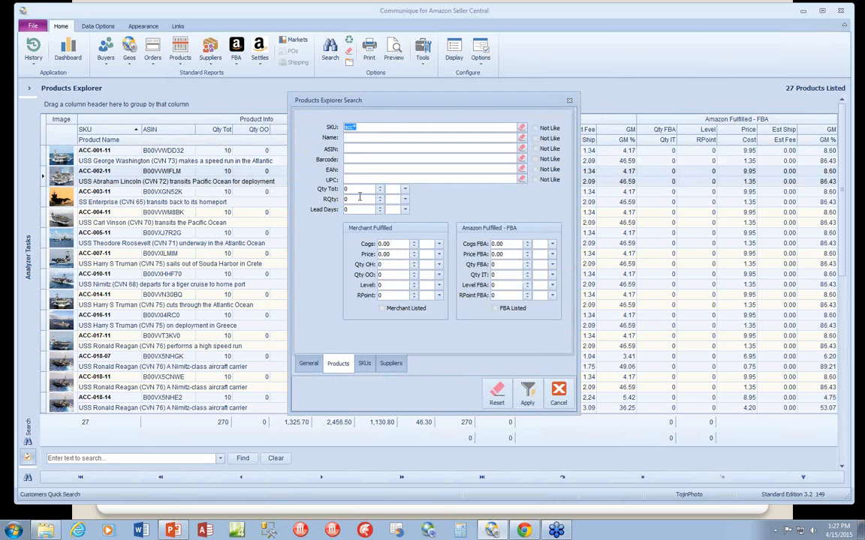
pyautogui.click(559, 392)
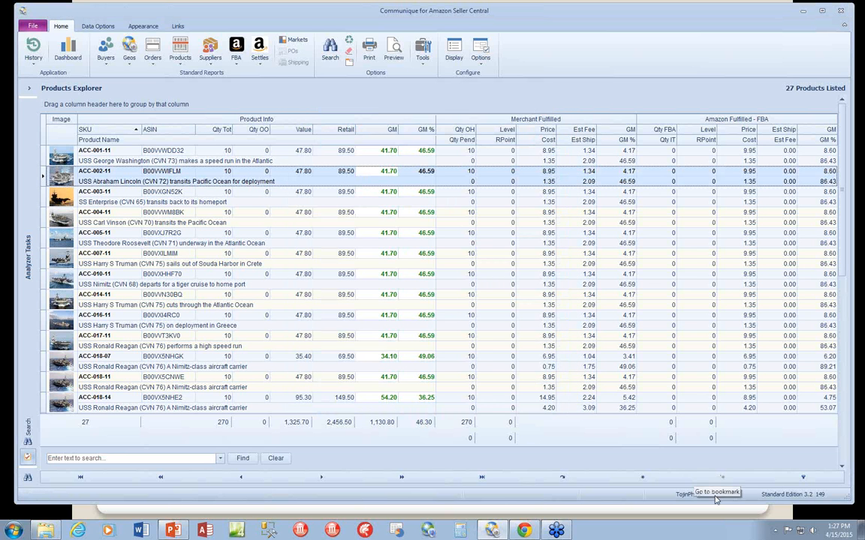
# Open the Communique for ASC Integrator, move its window clear of the taskbar and examine the Active Listings report's interval.
pyautogui.click(775, 531)
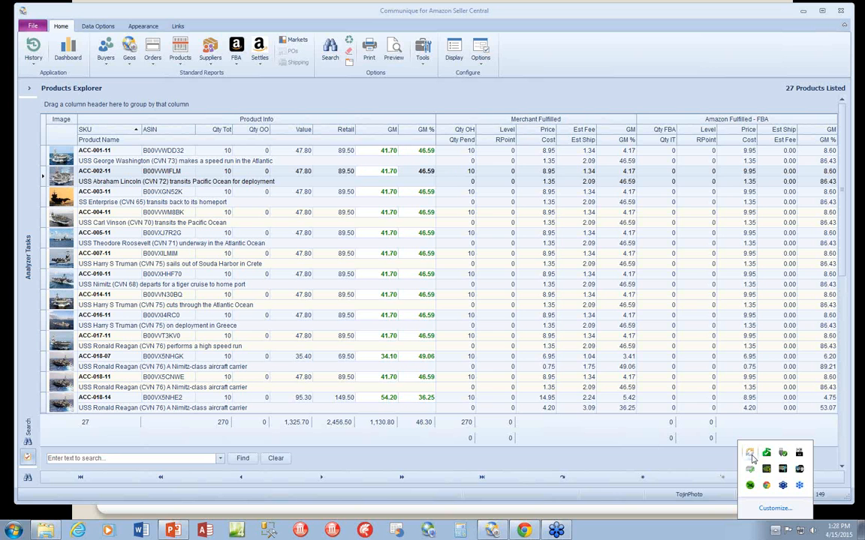
pyautogui.click(750, 454)
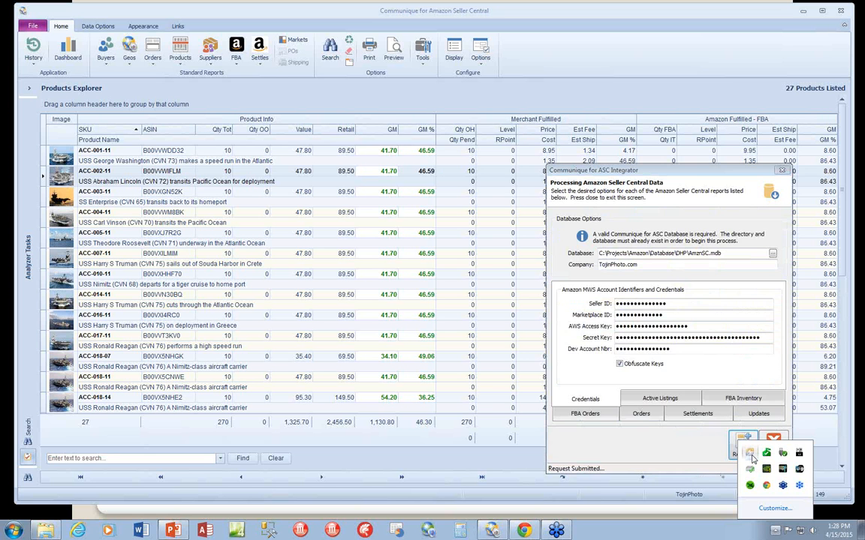
pyautogui.moveTo(628, 156); pyautogui.dragTo(662, 110)
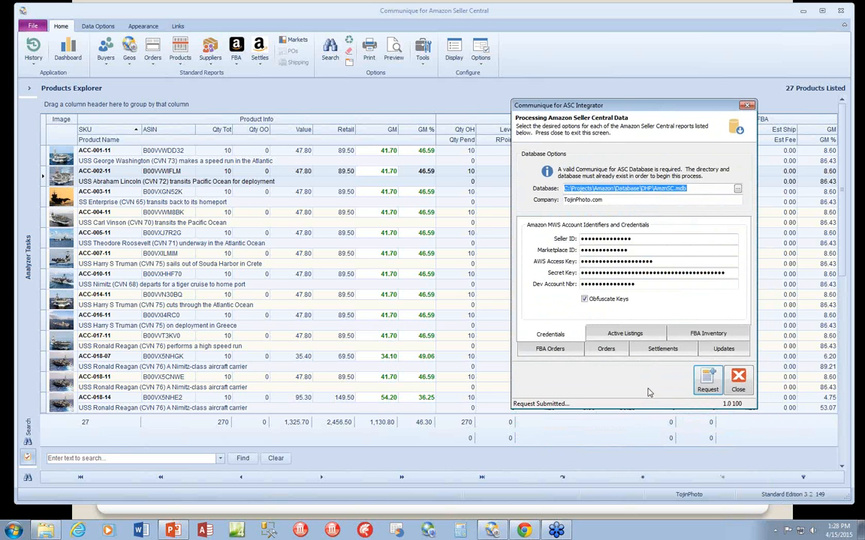
pyautogui.click(629, 334)
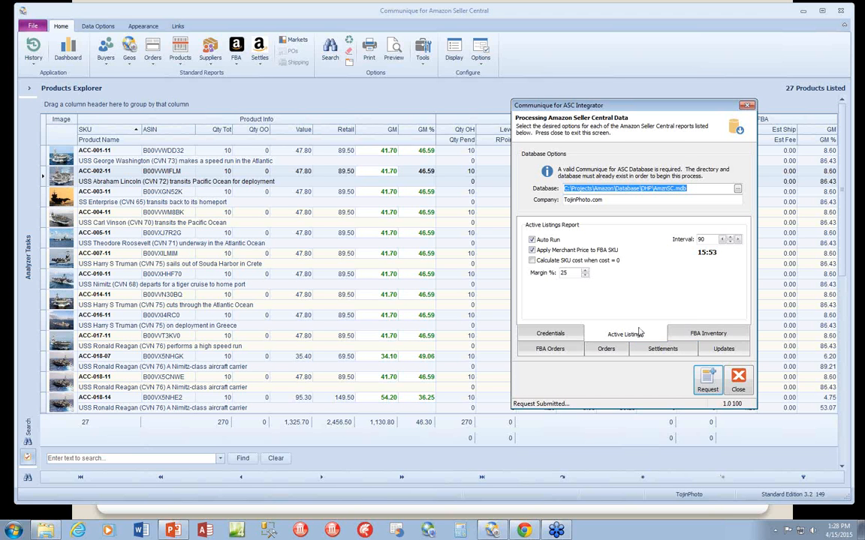
pyautogui.click(705, 239)
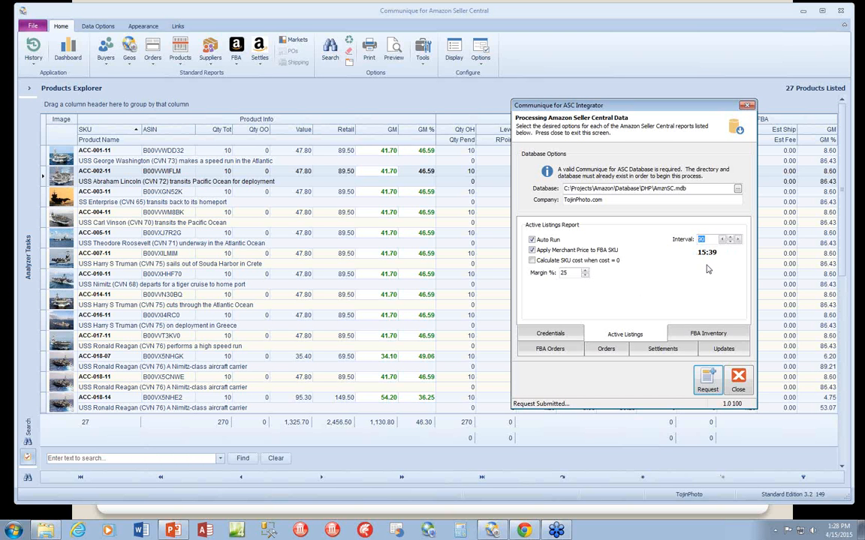
# Examine the FBA Inventory report settings in the ASC Integrator, and look over Communique's database options.
pyautogui.click(713, 334)
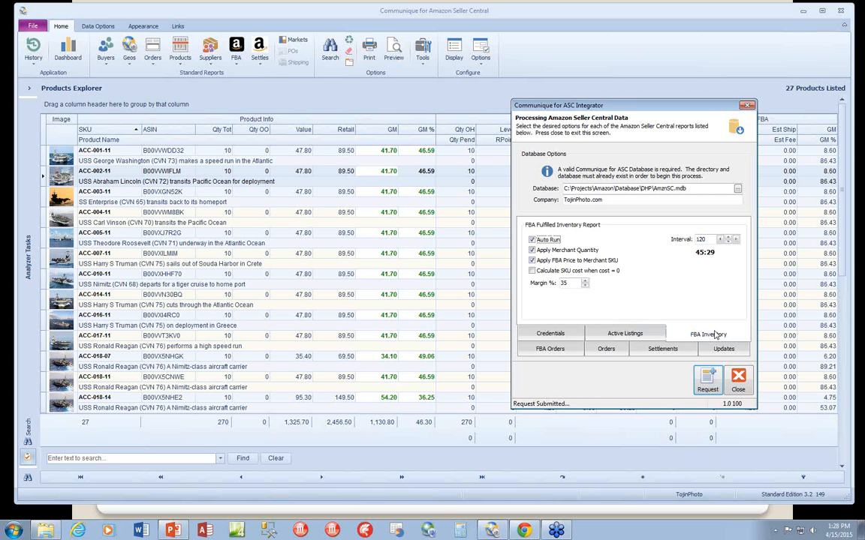
pyautogui.click(591, 70)
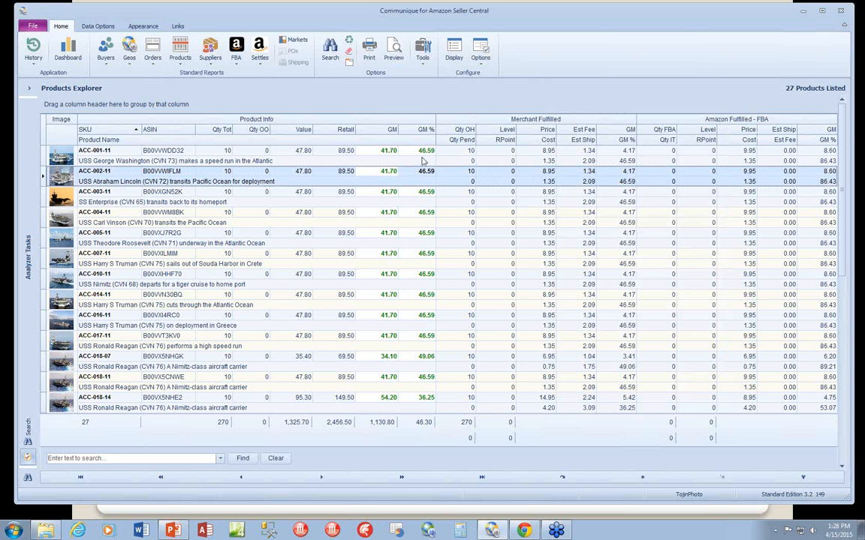
pyautogui.click(33, 26)
pyautogui.moveTo(75, 178)
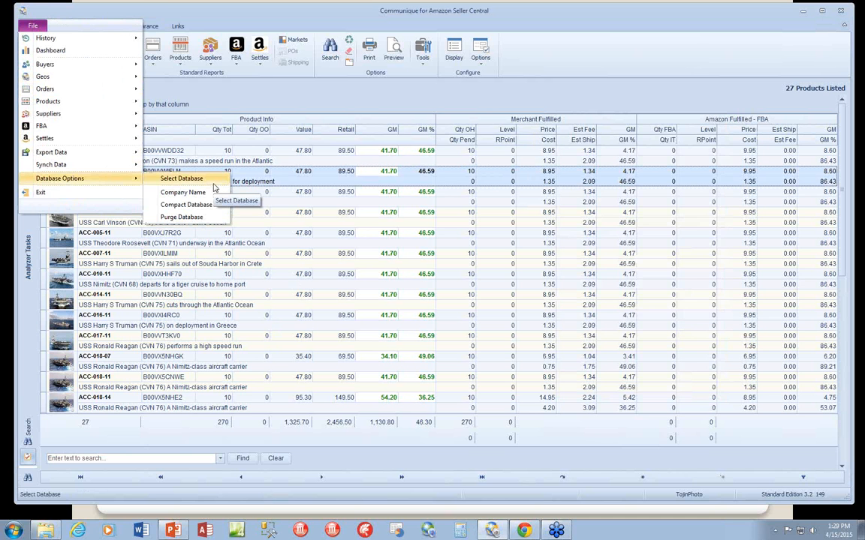
# Open the data page for product ACC-004-11, show its Product Info and enlarge the detail pane.
pyautogui.doubleClick(403, 224)
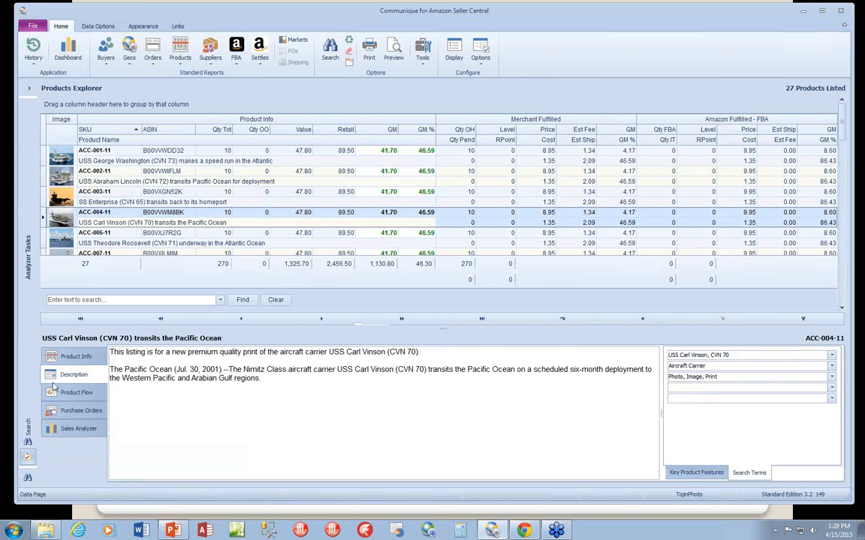
pyautogui.click(56, 359)
pyautogui.moveTo(453, 329); pyautogui.dragTo(447, 286)
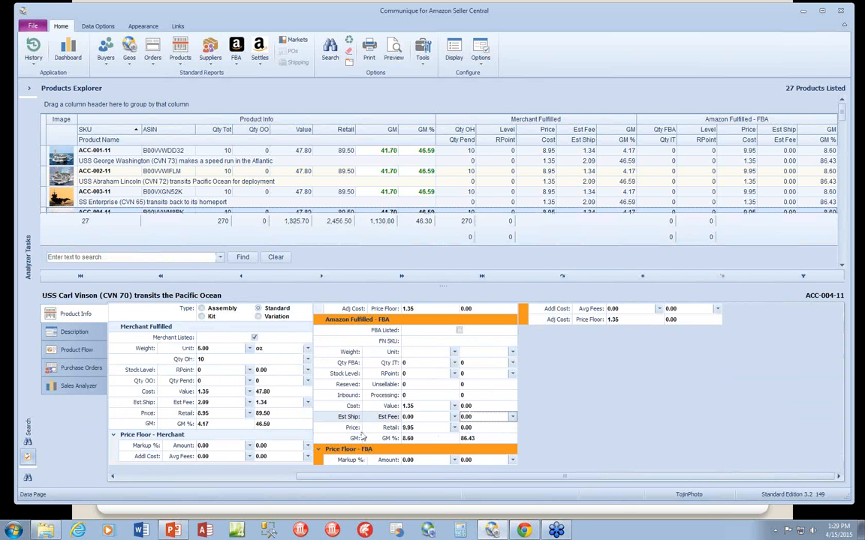
# Examine the product's merchant price and its FBA in-transit, reserved, unsellable, inbound and processing quantity fields.
pyautogui.click(350, 367)
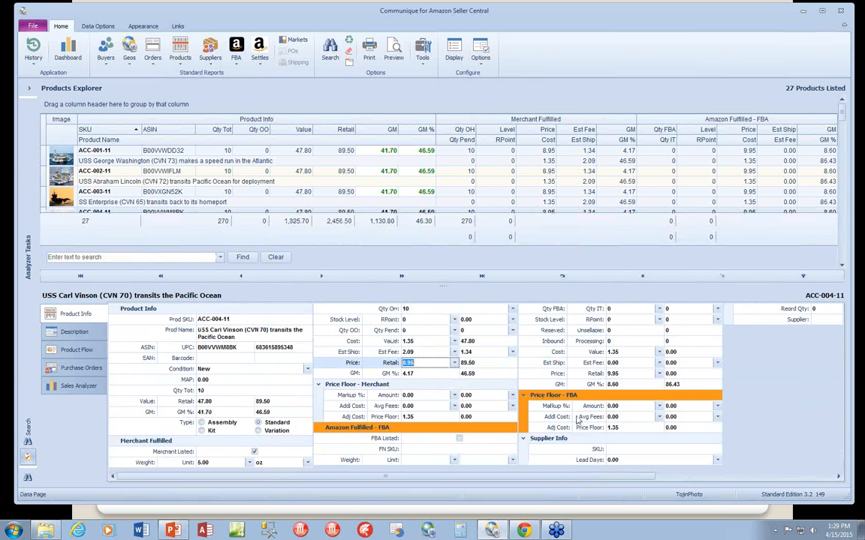
pyautogui.click(548, 311)
pyautogui.press('Tab')
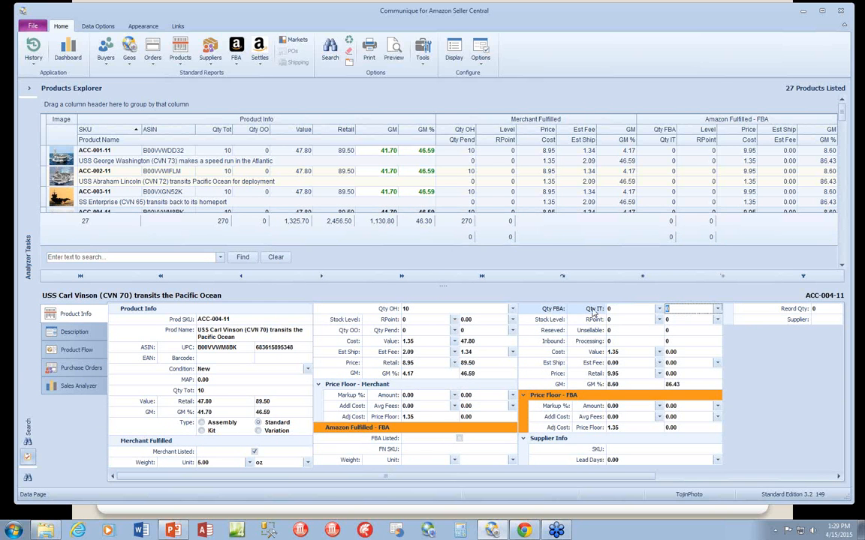
pyautogui.click(549, 332)
pyautogui.click(589, 333)
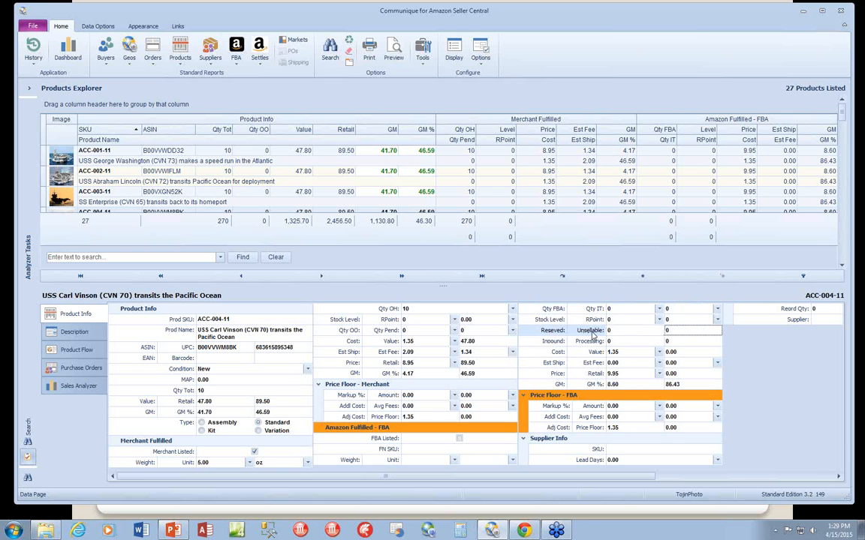
pyautogui.click(557, 343)
pyautogui.click(583, 343)
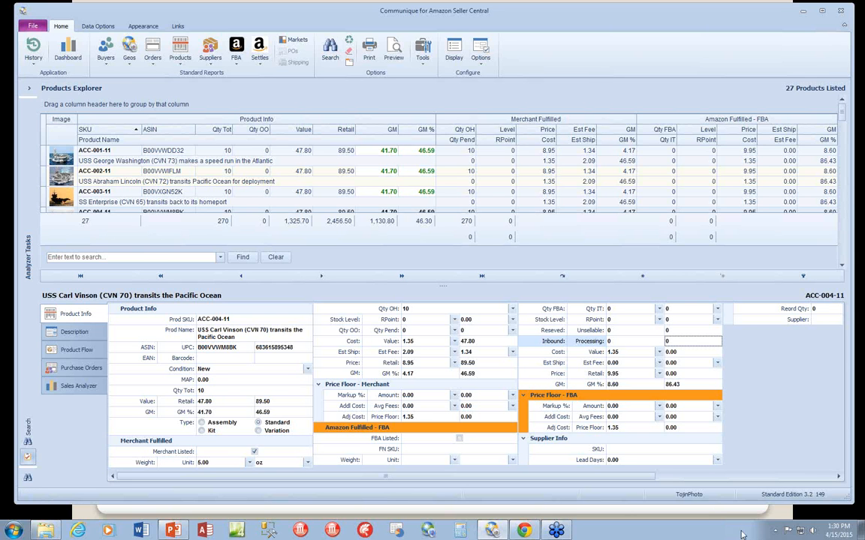
# Bring back the ASC Integrator and examine the FBA Orders, Orders and Settlements report settings, including the settlement synch time.
pyautogui.click(774, 530)
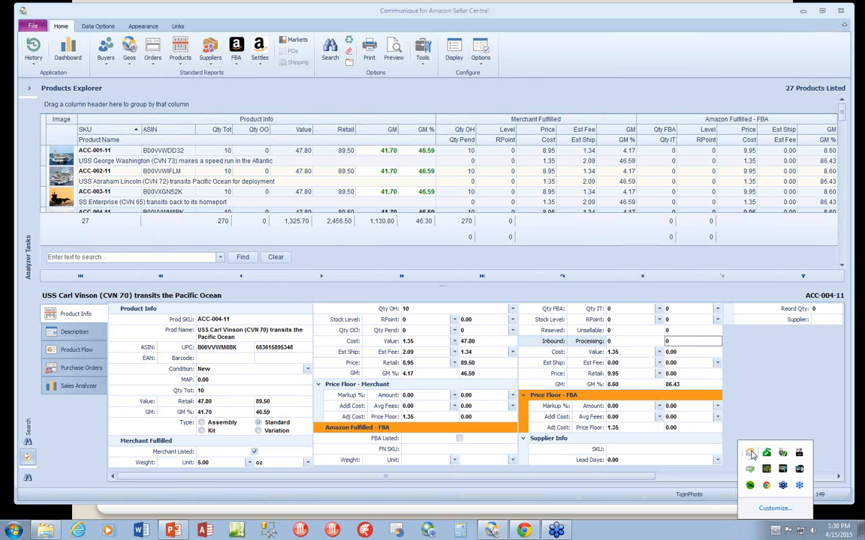
pyautogui.rightClick(750, 452)
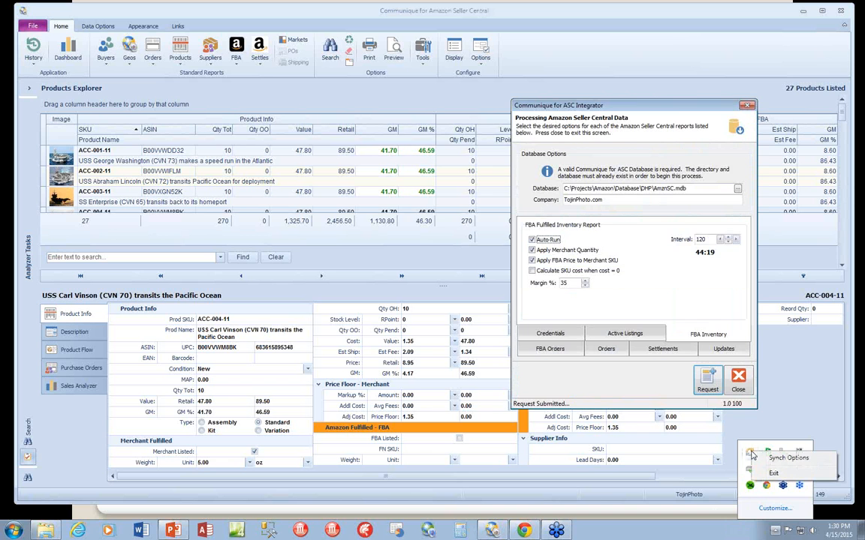
pyautogui.click(550, 349)
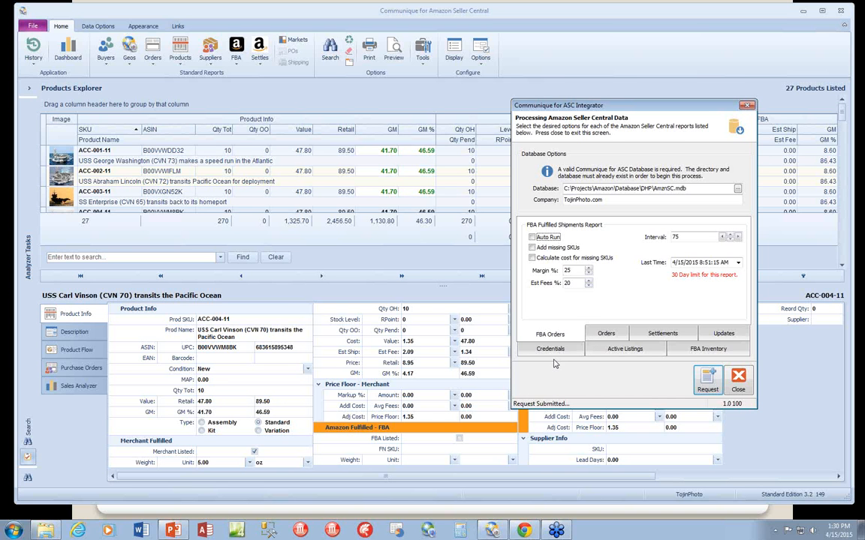
pyautogui.click(605, 333)
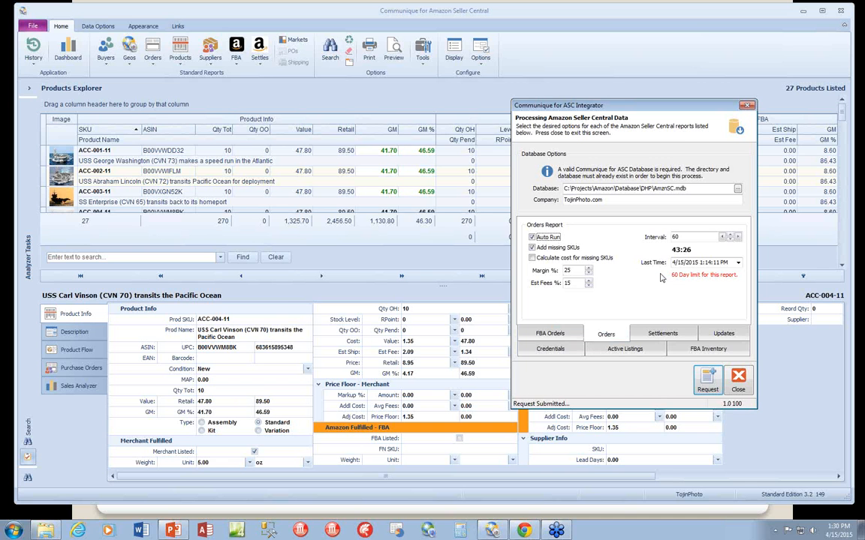
pyautogui.press('Tab')
pyautogui.click(660, 334)
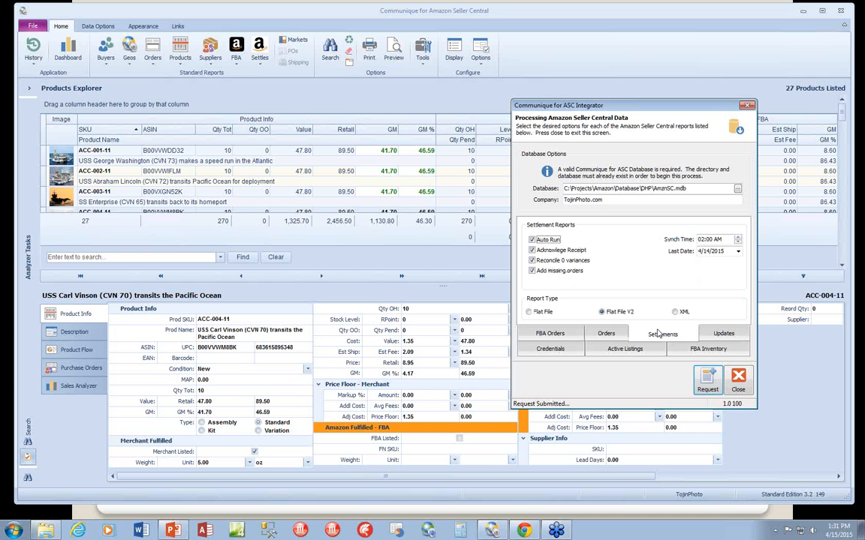
pyautogui.click(713, 240)
# Open the Settlement Feed report, search it by import date over 30 days, and cancel a second search.
pyautogui.click(260, 64)
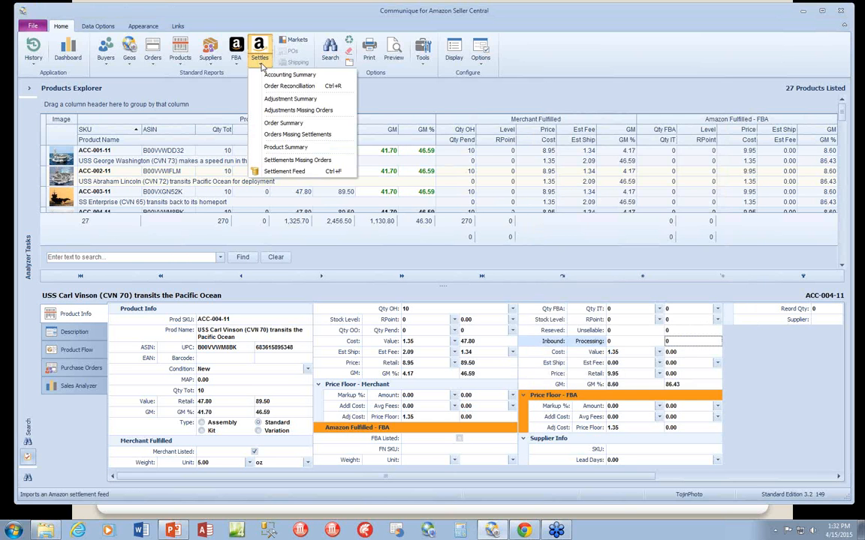
pyautogui.click(284, 172)
pyautogui.rightClick(299, 224)
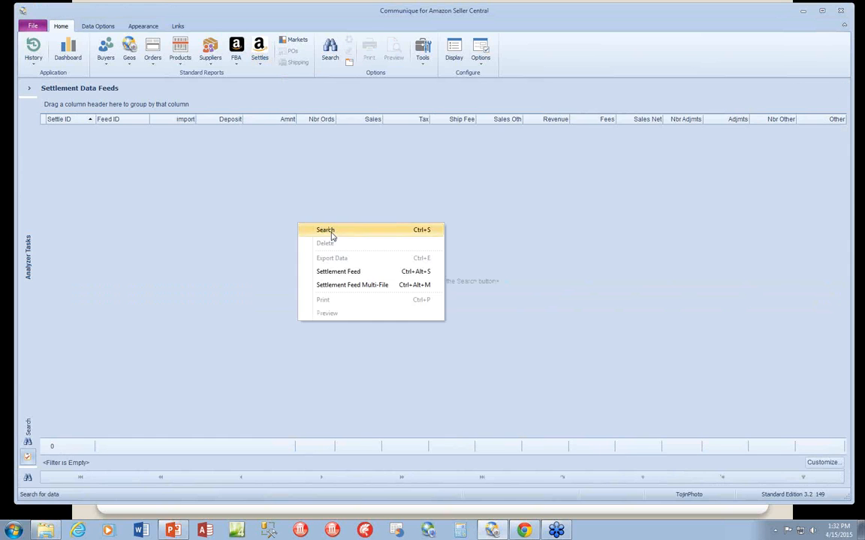
pyautogui.click(332, 232)
pyautogui.click(361, 342)
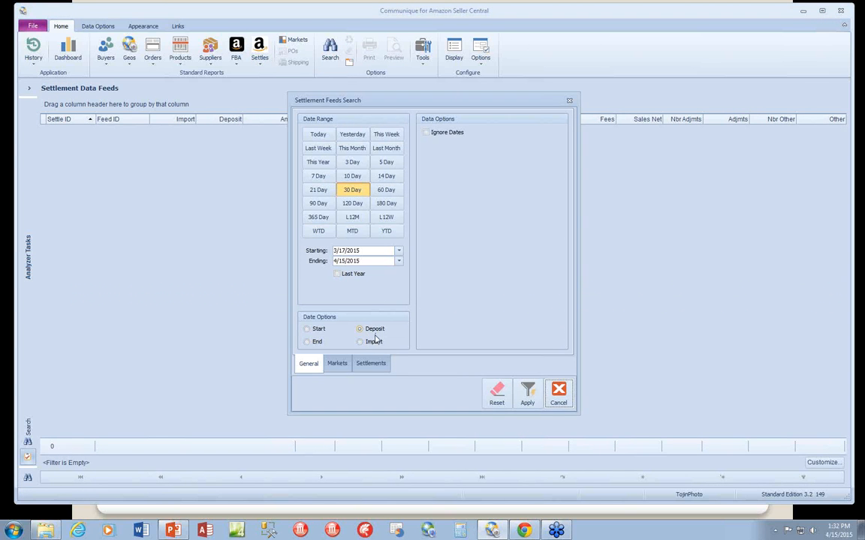
pyautogui.click(527, 396)
pyautogui.rightClick(283, 236)
pyautogui.click(301, 242)
pyautogui.click(554, 393)
# Switch Communique to the database stored in the Hunters folder under Amazon\Database.
pyautogui.click(32, 26)
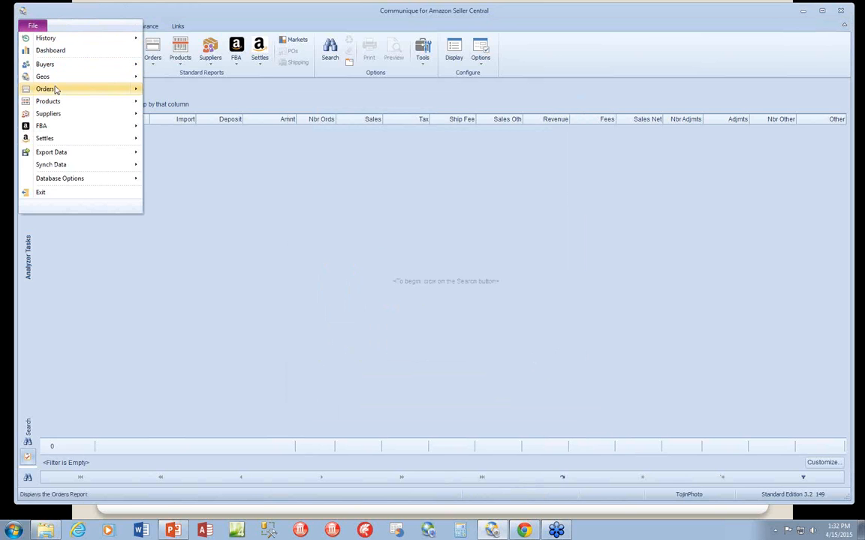
pyautogui.moveTo(65, 178)
pyautogui.click(180, 181)
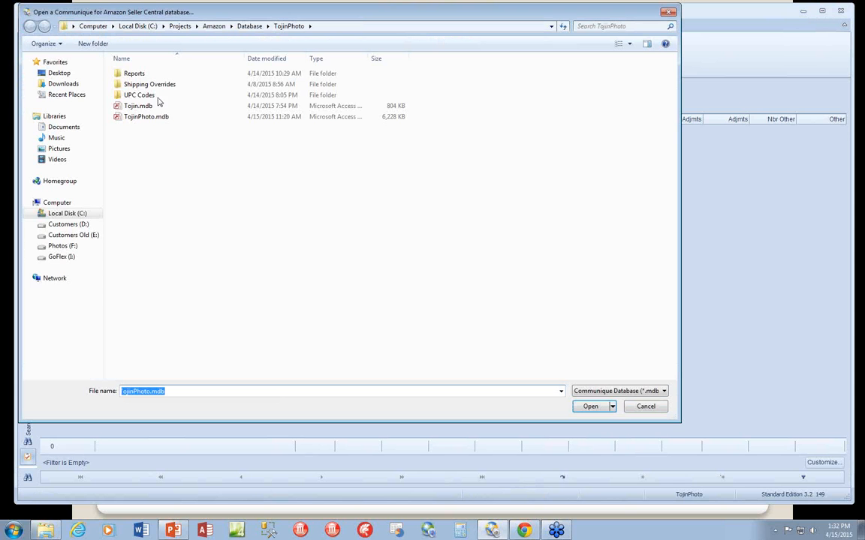
pyautogui.click(250, 26)
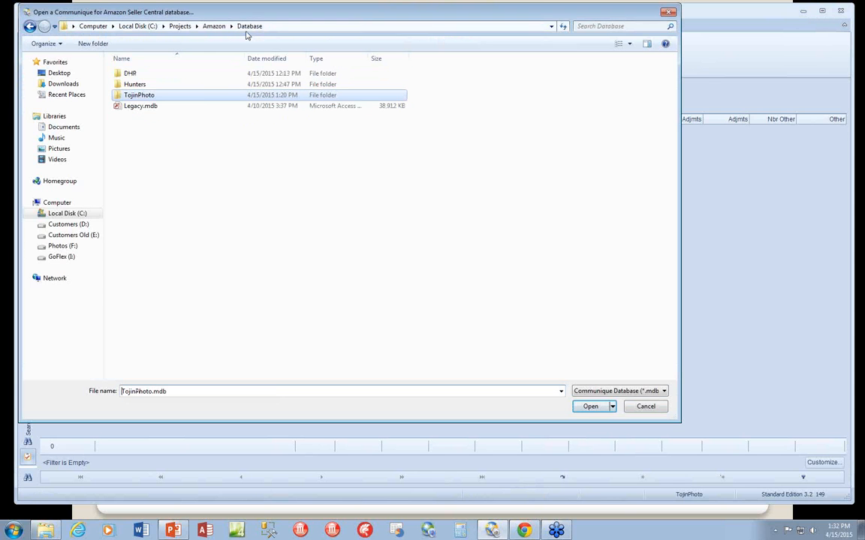
pyautogui.doubleClick(136, 85)
pyautogui.doubleClick(145, 138)
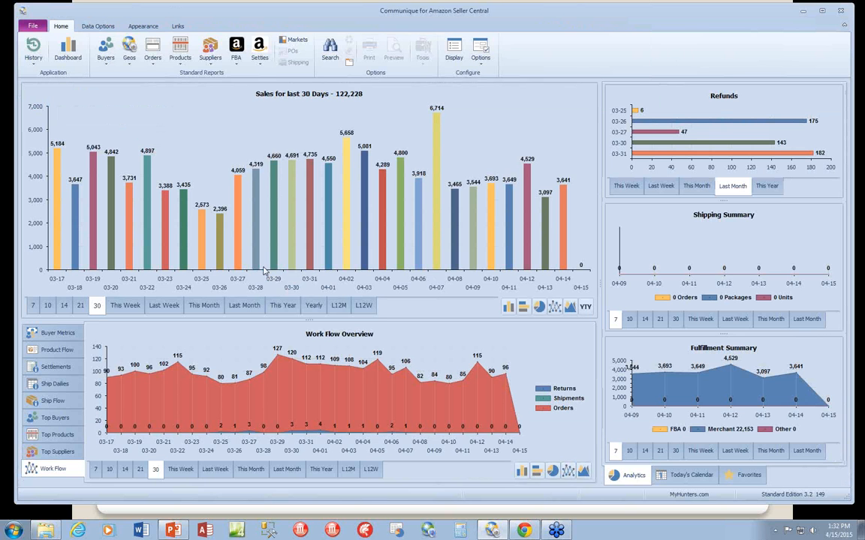
# List the Hunters database's settlement data feeds imported from 3/17/2015 to 4/15/2015.
pyautogui.click(259, 54)
pyautogui.click(285, 156)
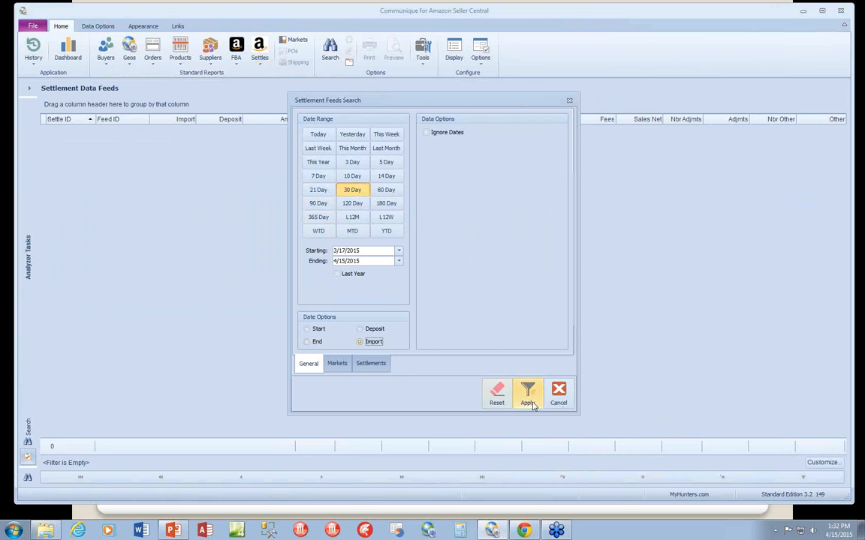
pyautogui.click(528, 398)
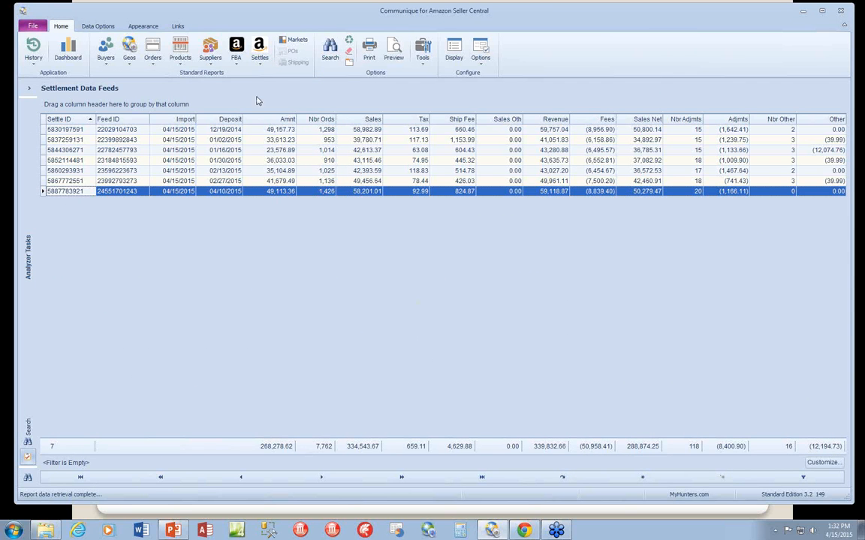
# Open the Settlement Accounting Summary, review its search filters for dates, fulfillment and transaction types, and cancel the search.
pyautogui.click(259, 54)
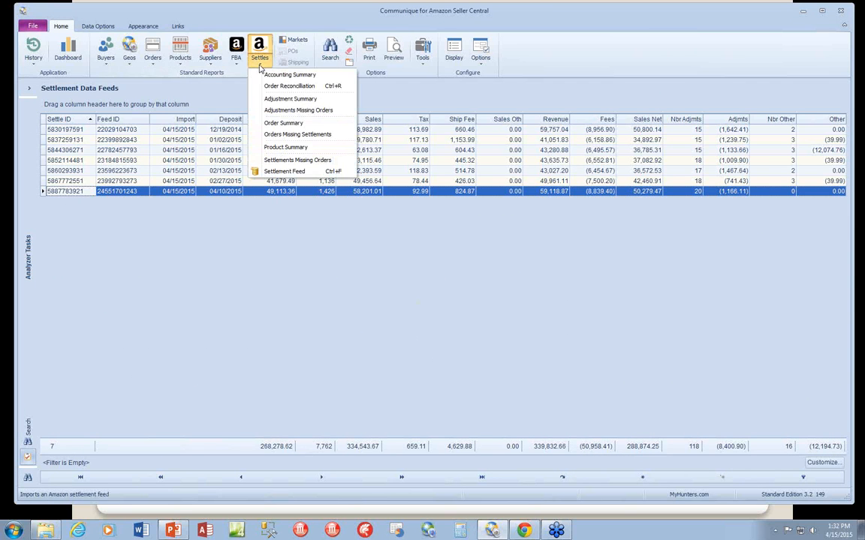
pyautogui.click(297, 75)
pyautogui.rightClick(368, 275)
pyautogui.click(387, 282)
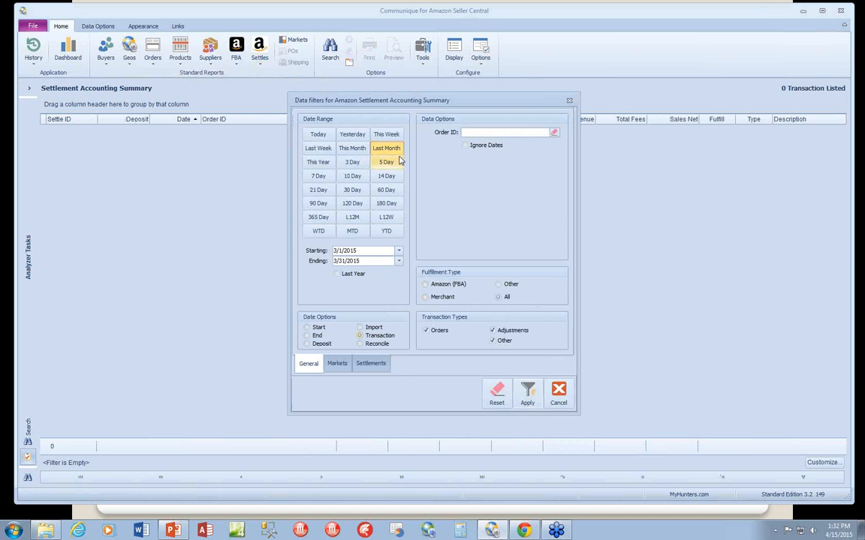
pyautogui.click(558, 396)
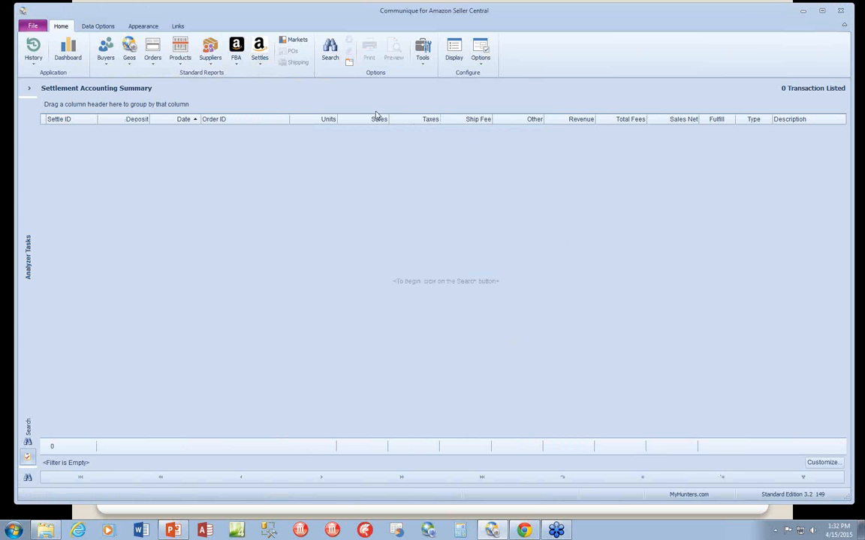
# Run the Settlement Order Reconciliation report for unreconciled orders with variances only, ignoring dates.
pyautogui.click(259, 56)
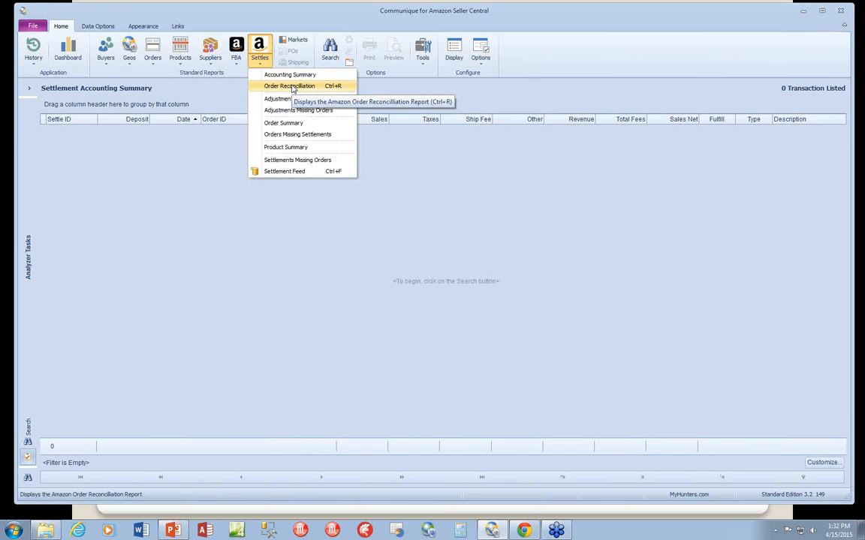
pyautogui.click(292, 87)
pyautogui.rightClick(347, 257)
pyautogui.click(397, 264)
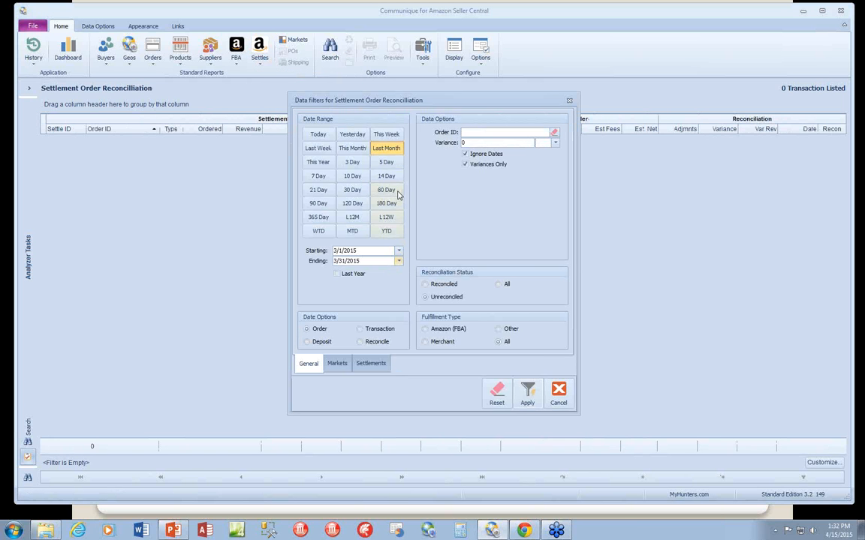
pyautogui.click(529, 398)
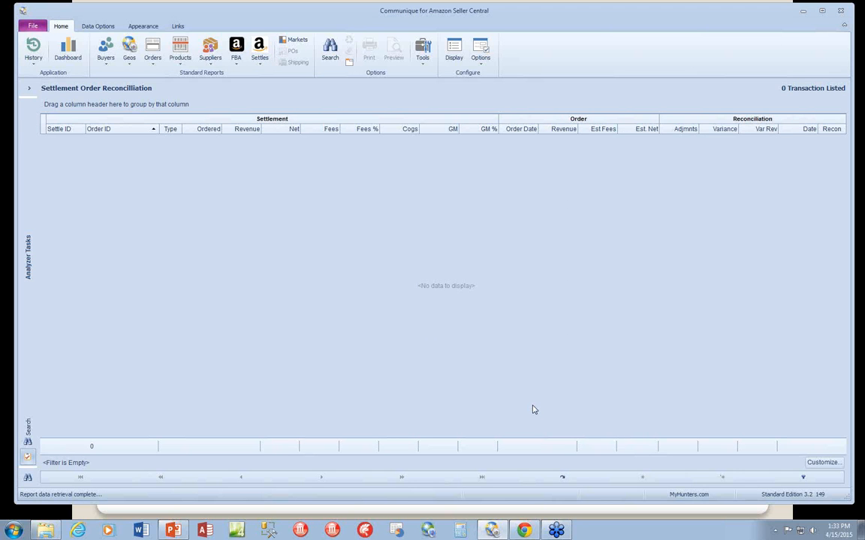
# Reopen the ASC Integrator, examine the Settlements, Updates, FBA Orders and Orders report settings, and close its window.
pyautogui.click(775, 530)
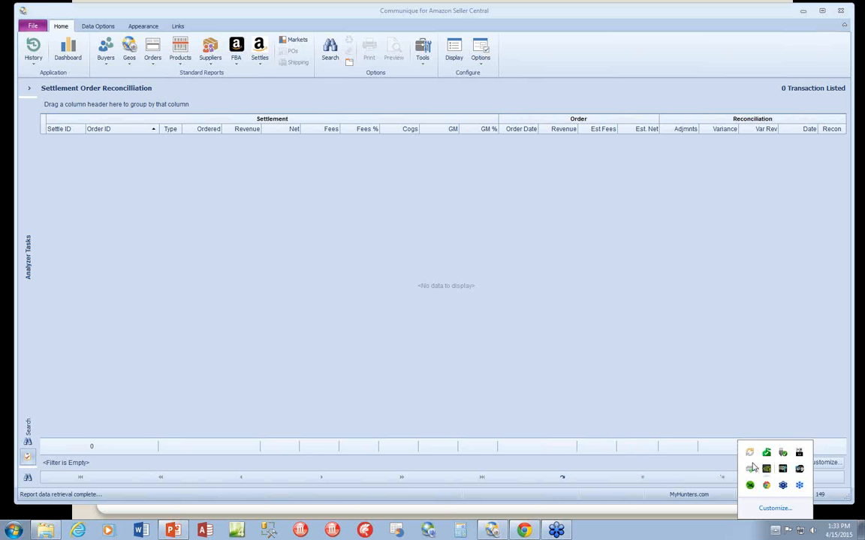
pyautogui.click(749, 453)
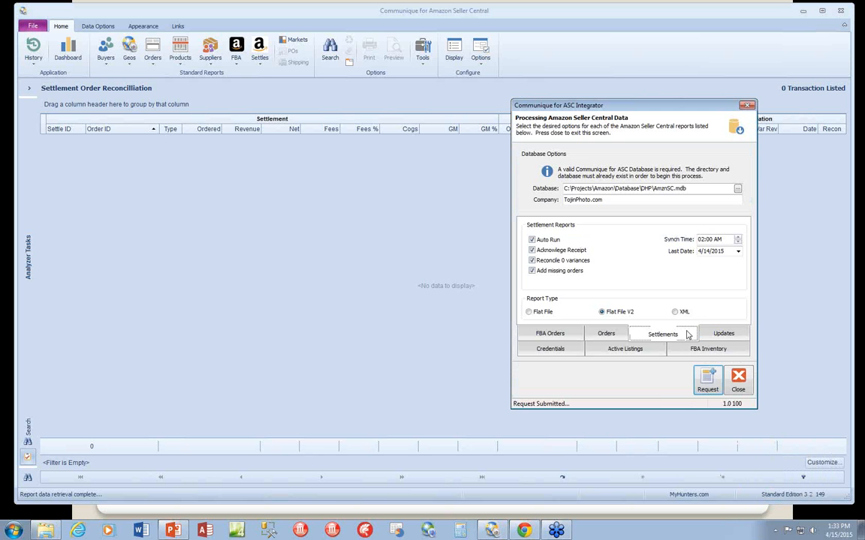
pyautogui.click(723, 334)
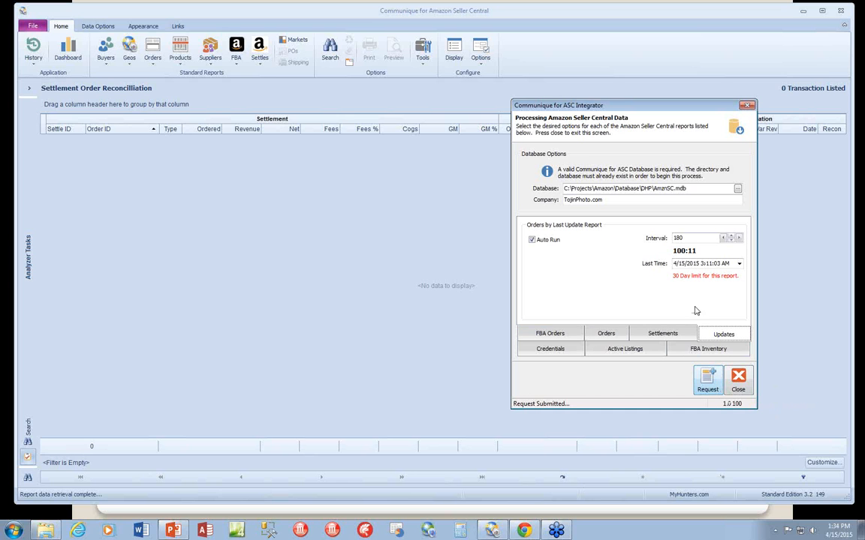
pyautogui.click(548, 334)
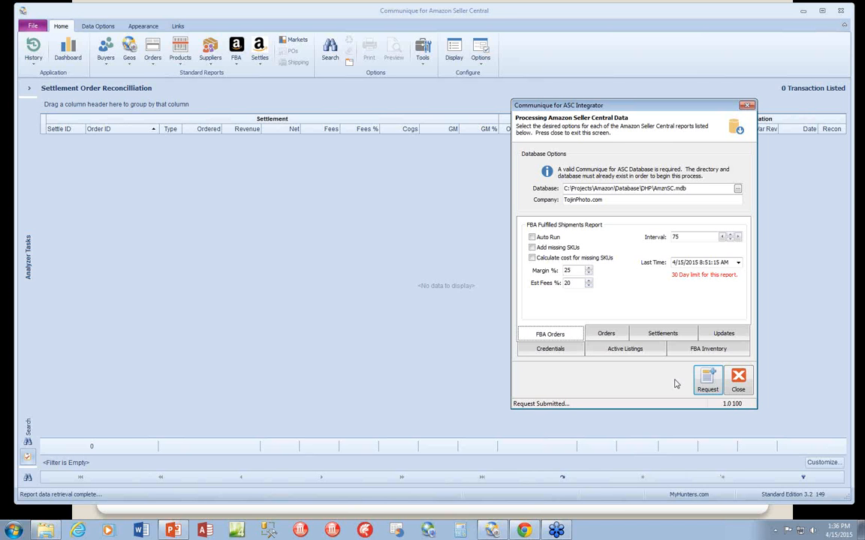
pyautogui.click(600, 333)
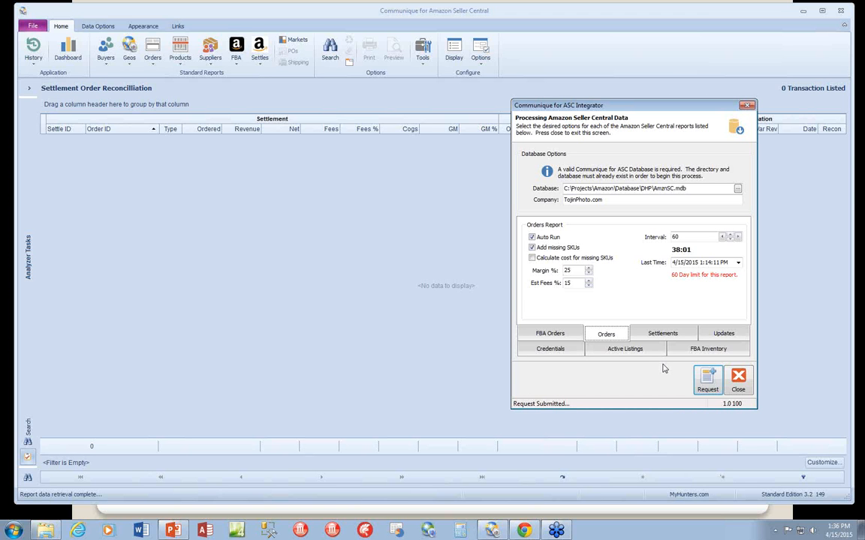
pyautogui.click(738, 381)
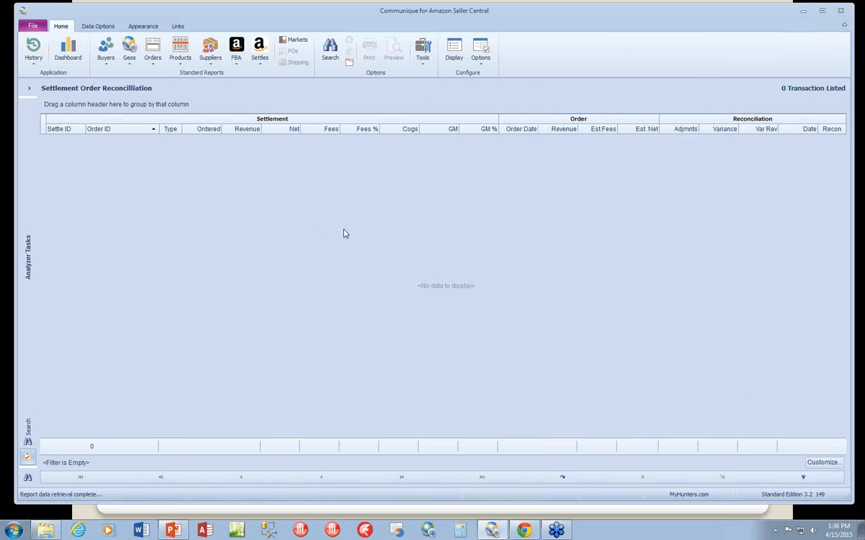
# Open the Products Explorer and review its available data commands, including the Amazon Reports options, without running any.
pyautogui.click(180, 54)
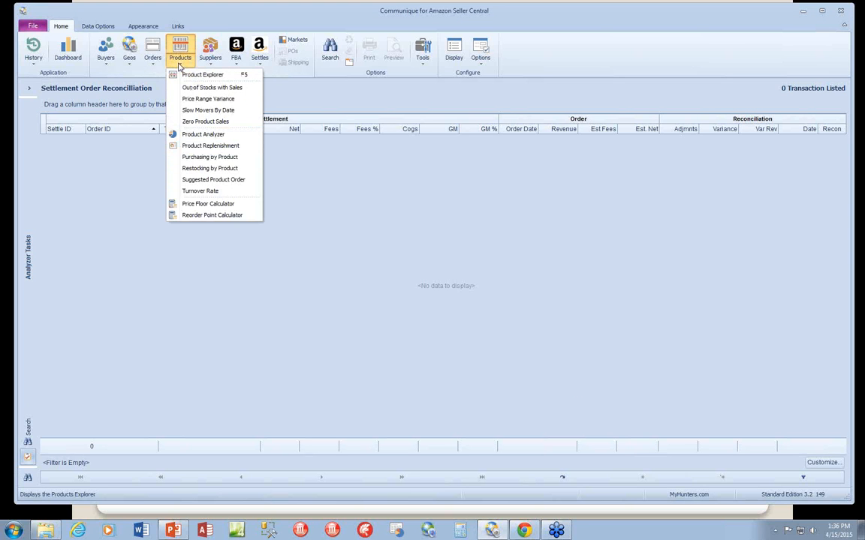
pyautogui.click(204, 75)
pyautogui.rightClick(323, 258)
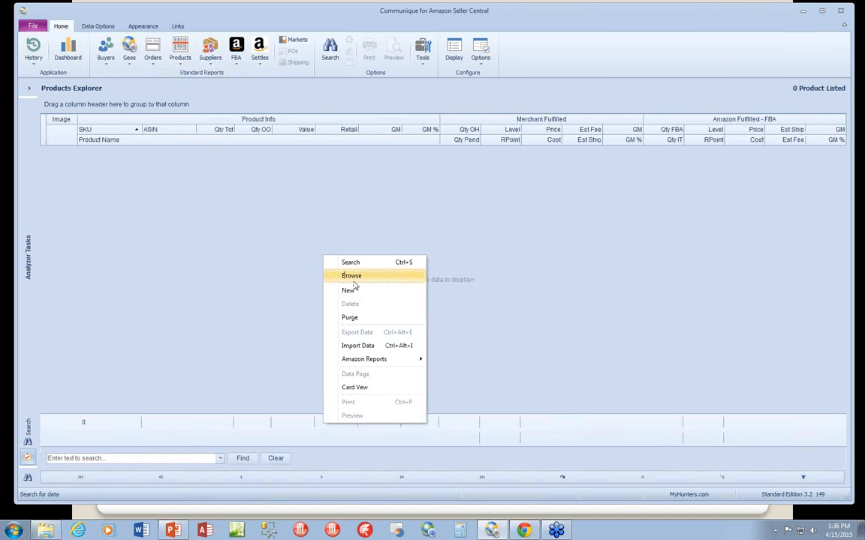
pyautogui.moveTo(379, 360)
pyautogui.click(459, 290)
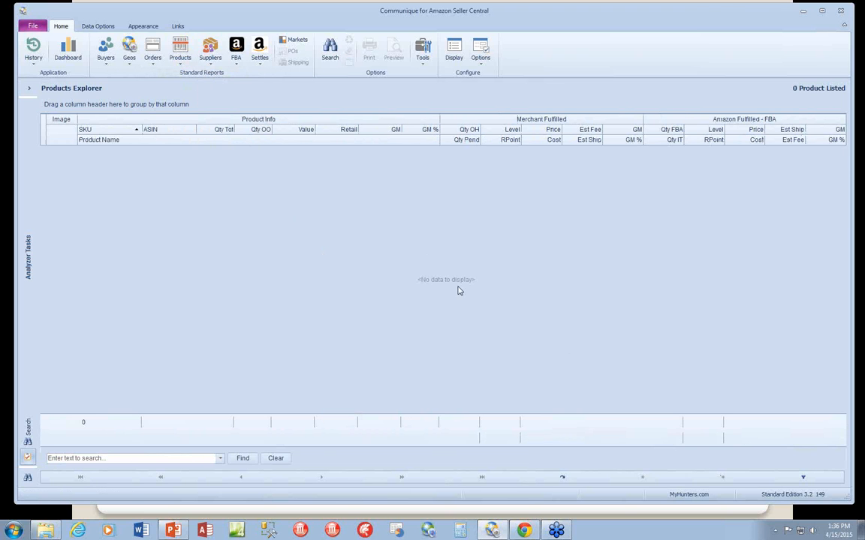
# Open the Order Data Feeds, review the Orders Multi-File import's market, directory and product options, and cancel the import.
pyautogui.click(177, 63)
pyautogui.click(153, 54)
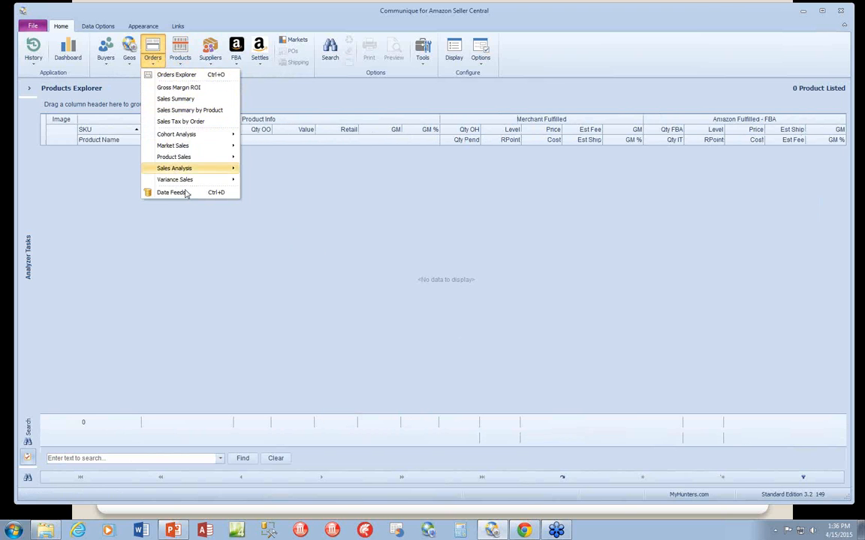
pyautogui.click(180, 193)
pyautogui.rightClick(321, 257)
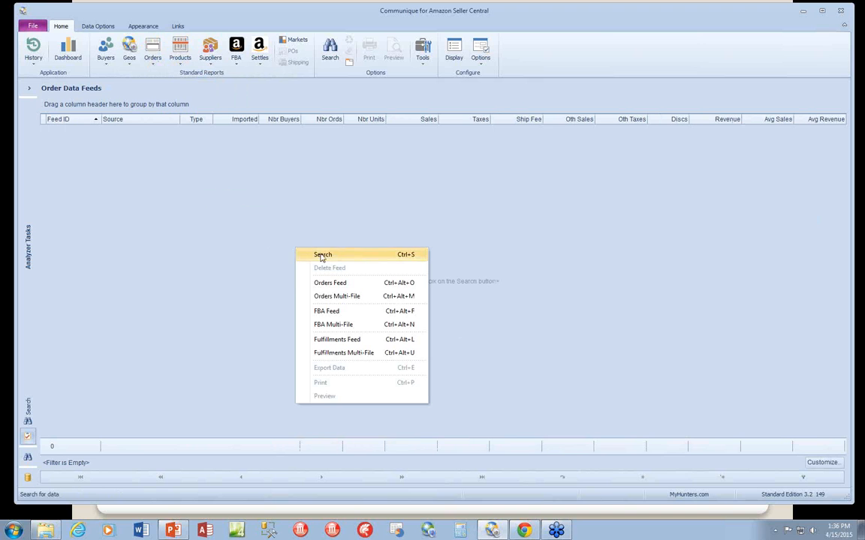
pyautogui.click(361, 298)
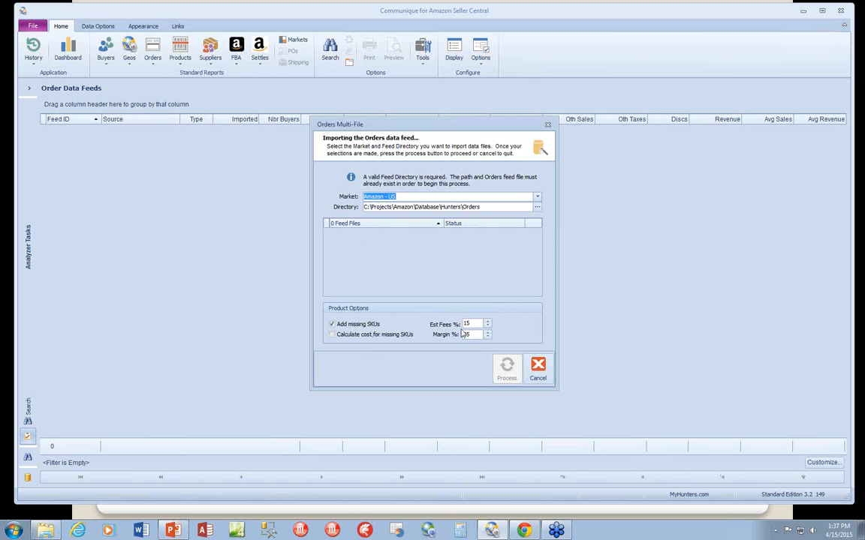
pyautogui.click(538, 369)
# Open the Settlement Data Feeds, review the Settlement Feed Multi-File import's market, directory and reconcile options, and cancel the import.
pyautogui.click(259, 53)
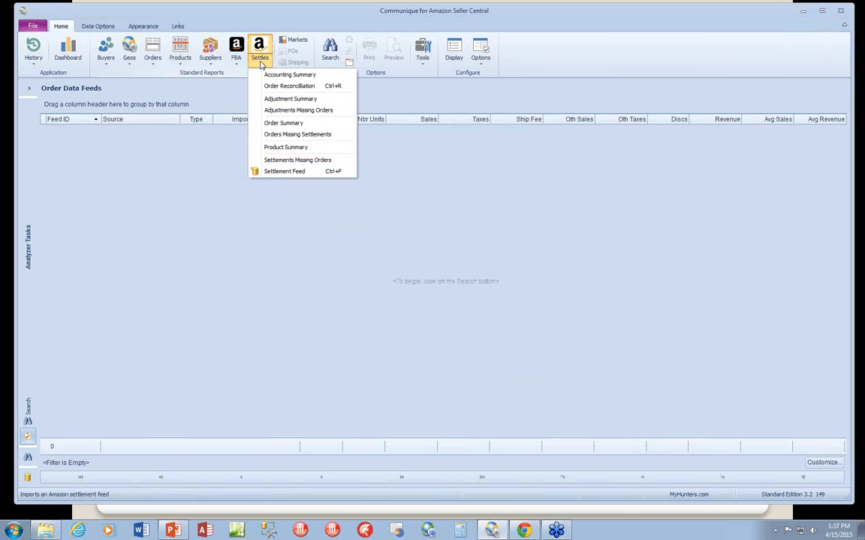
pyautogui.click(289, 171)
pyautogui.rightClick(409, 280)
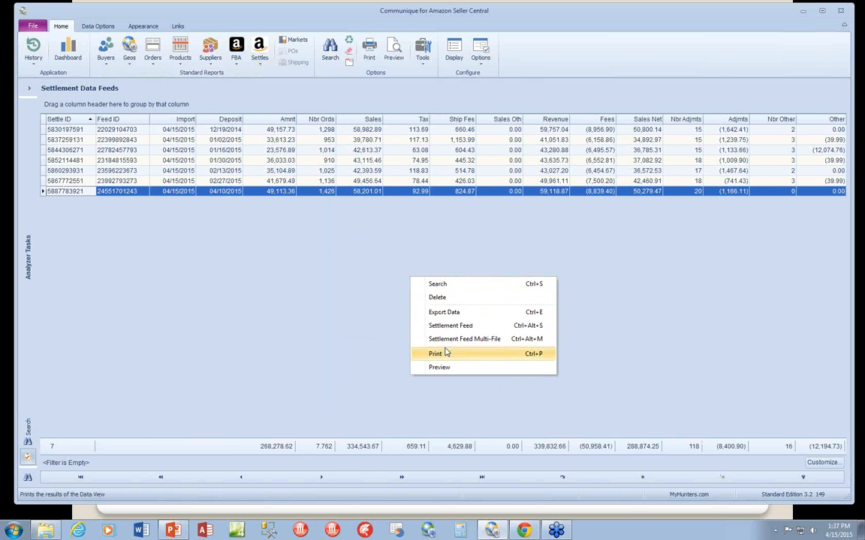
pyautogui.click(475, 342)
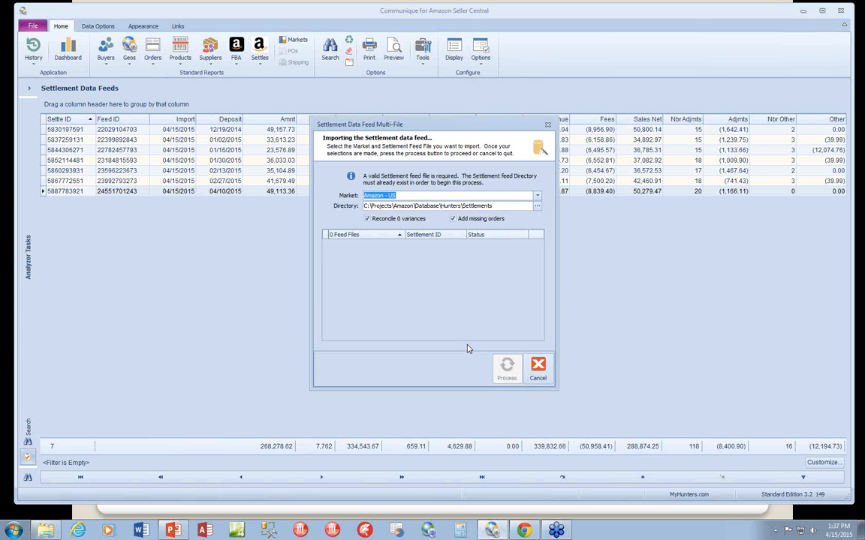
pyautogui.click(538, 366)
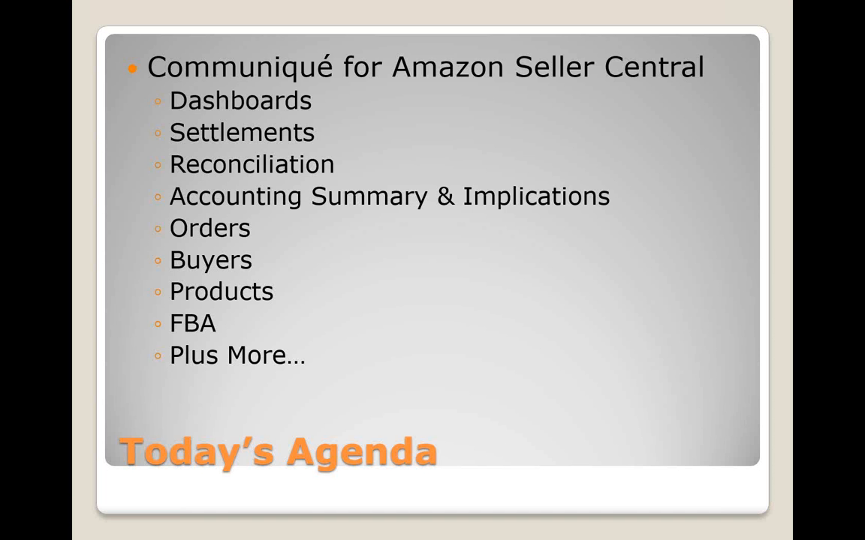
pyautogui.press('Right')
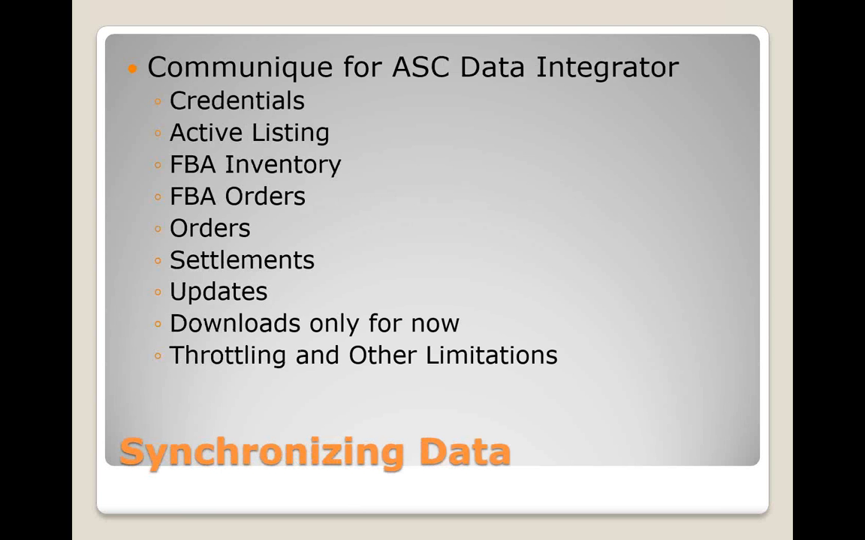
pyautogui.press('Right')
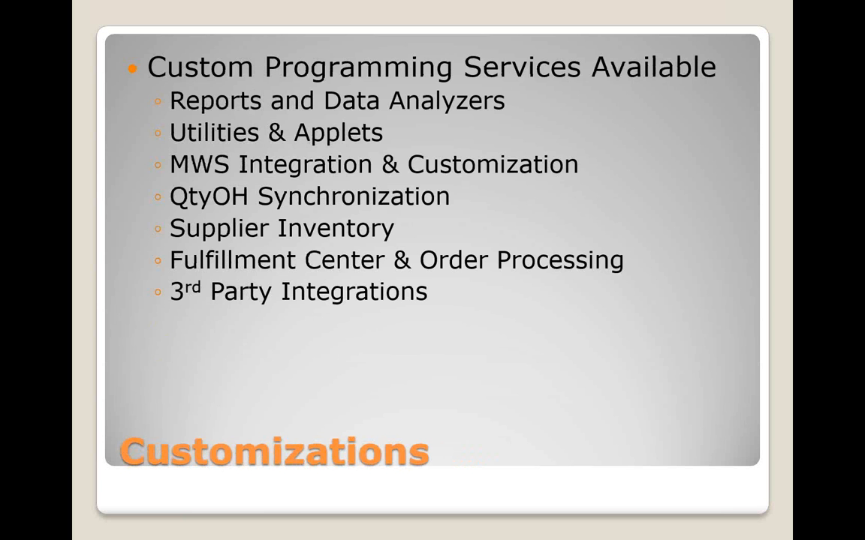
pyautogui.press('Right')
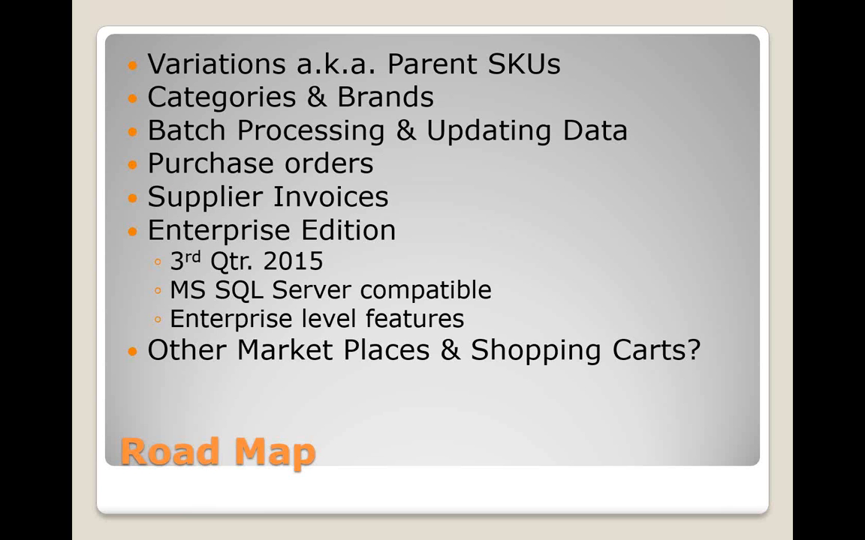
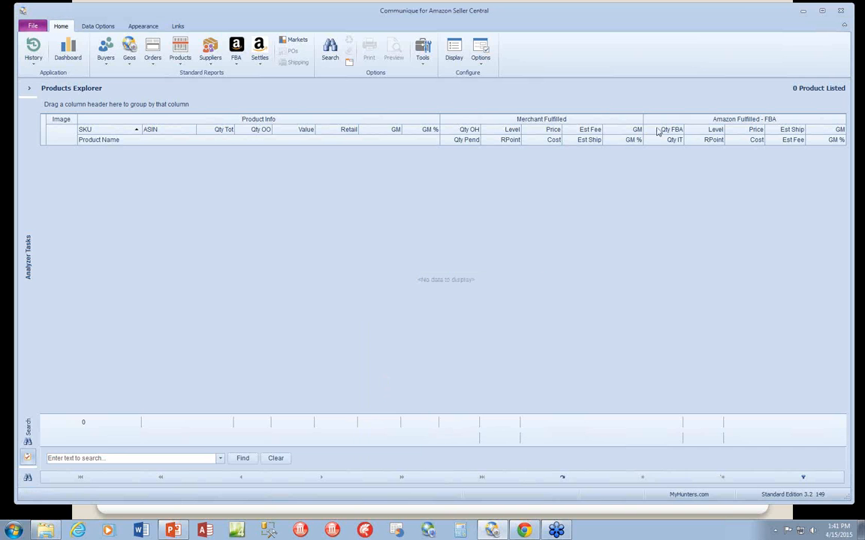
# Start the product data import wizard from the Products Explorer.
pyautogui.rightClick(321, 310)
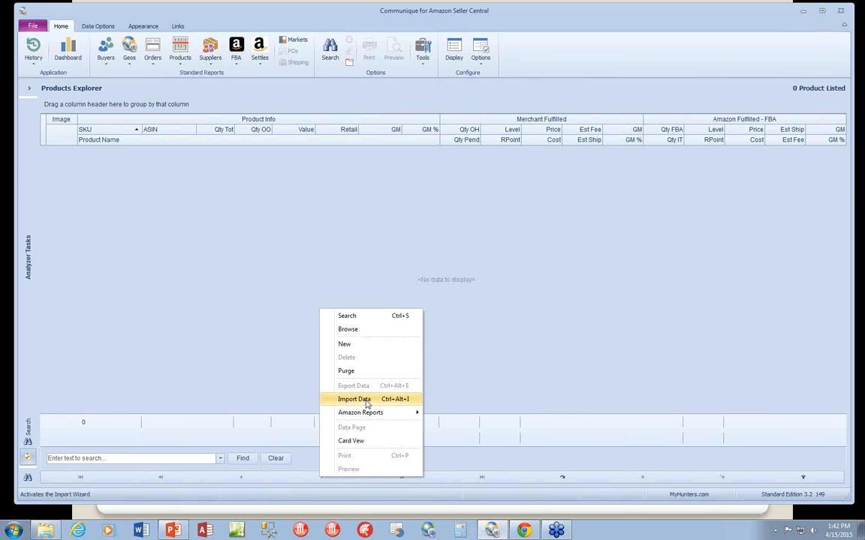
pyautogui.click(367, 405)
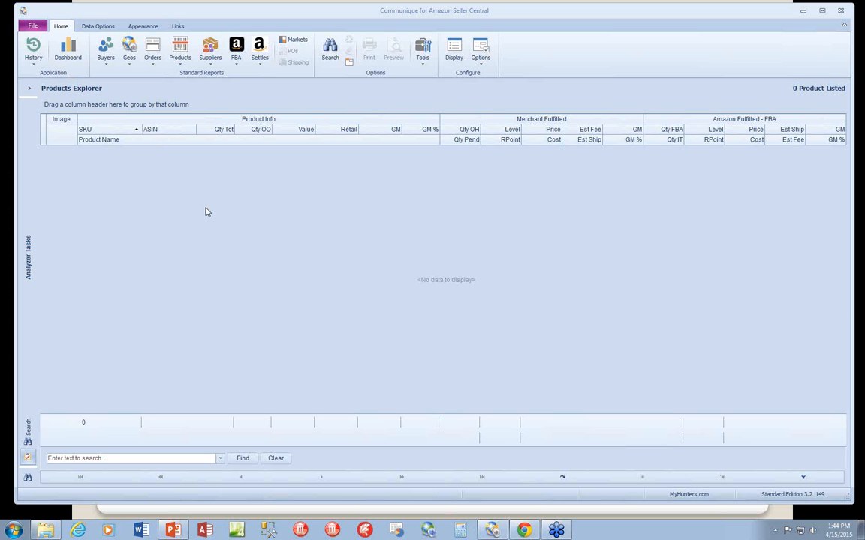
# Run the Out of Stocks with Sales report for the 30-day range 3/17/2015 to 4/15/2015.
pyautogui.click(260, 61)
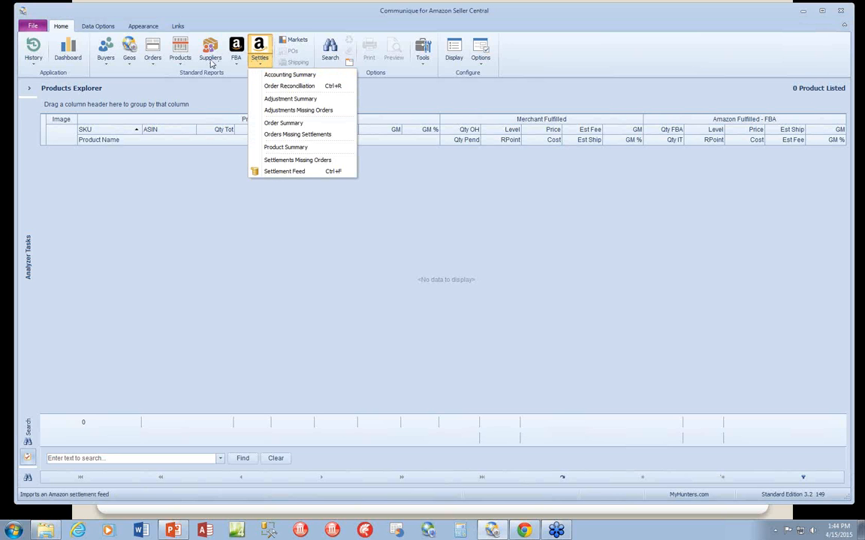
pyautogui.click(181, 57)
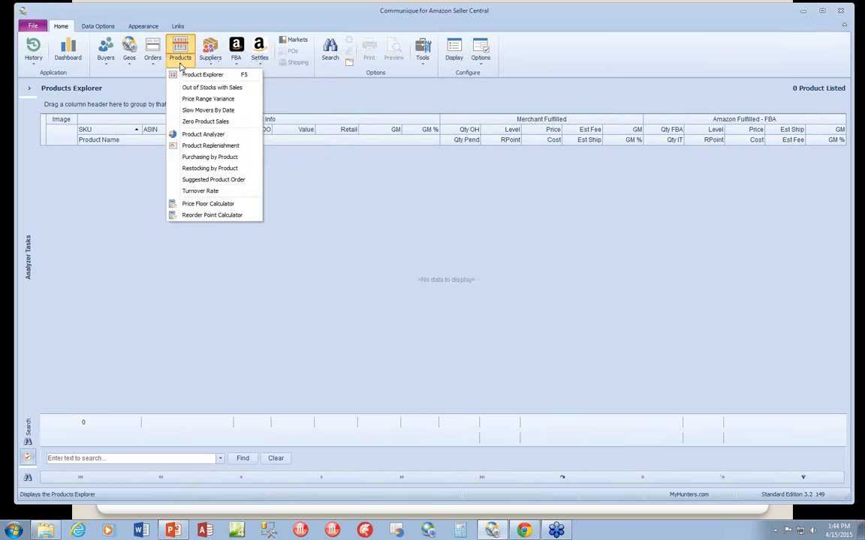
pyautogui.click(212, 88)
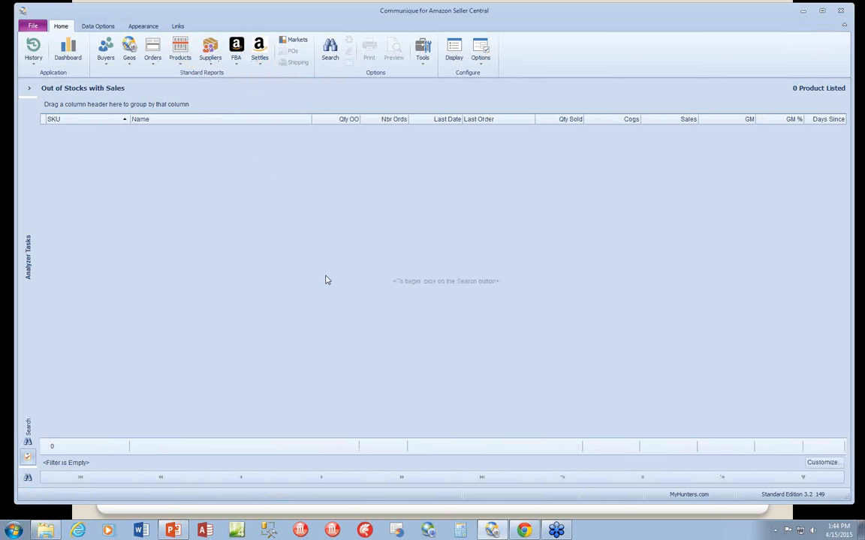
pyautogui.rightClick(326, 279)
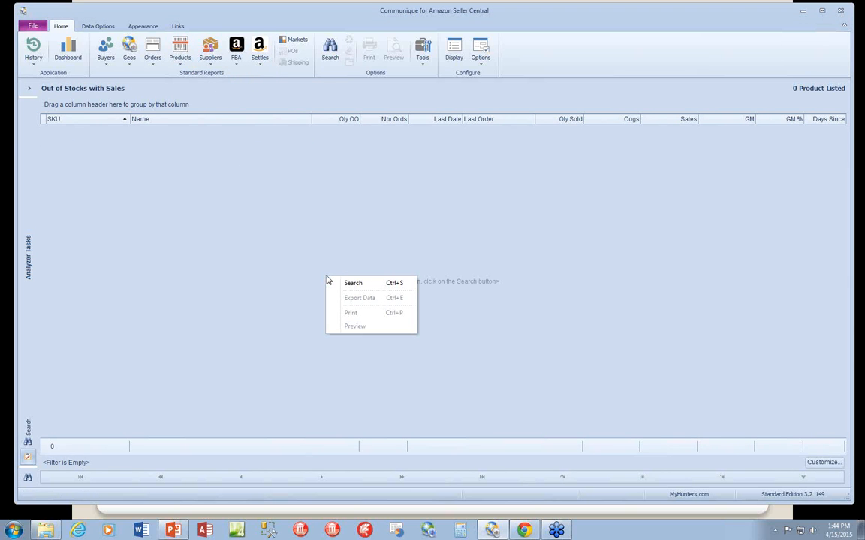
pyautogui.click(358, 284)
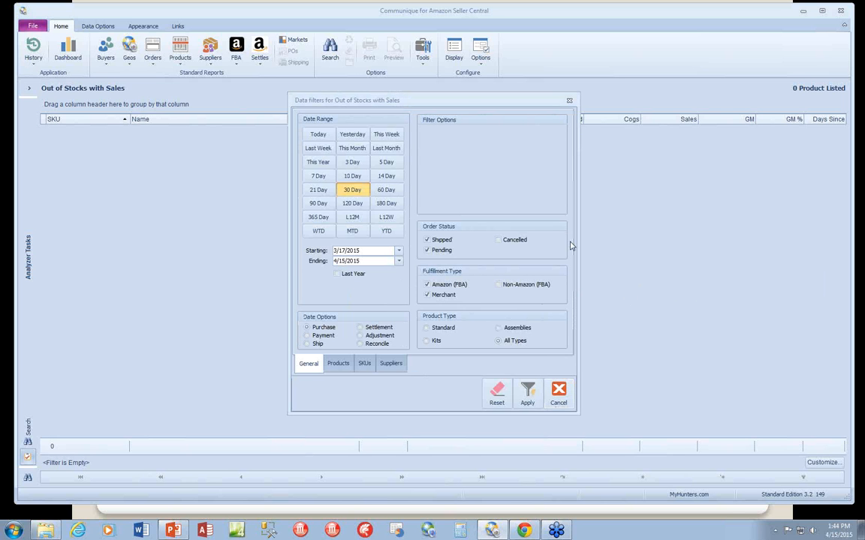
pyautogui.moveTo(421, 96); pyautogui.dragTo(317, 111)
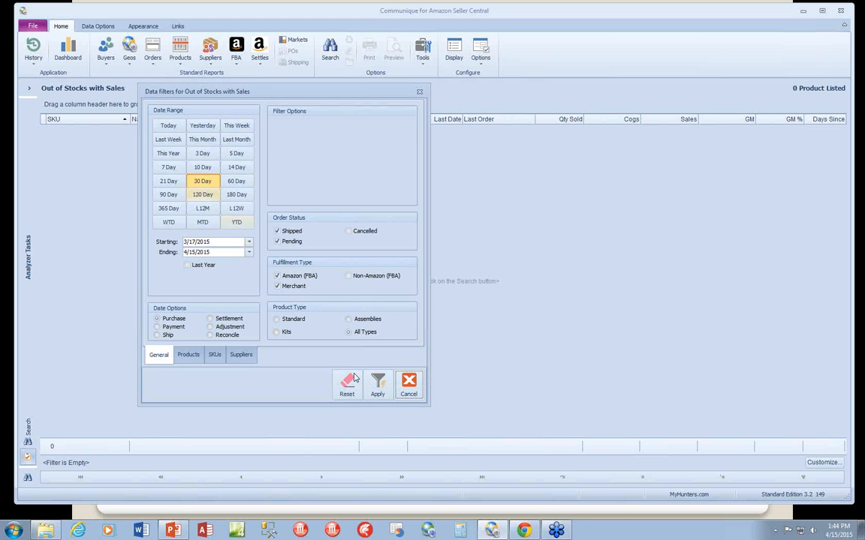
pyautogui.click(378, 384)
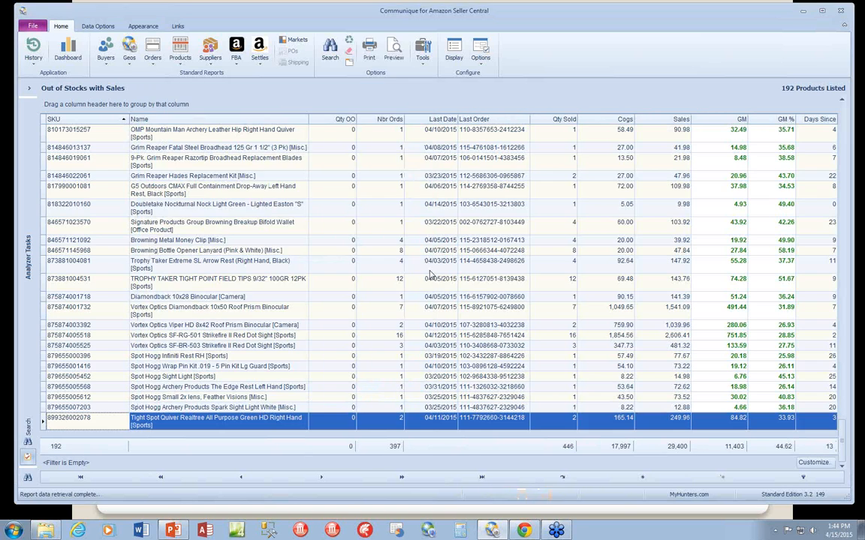
pyautogui.click(718, 41)
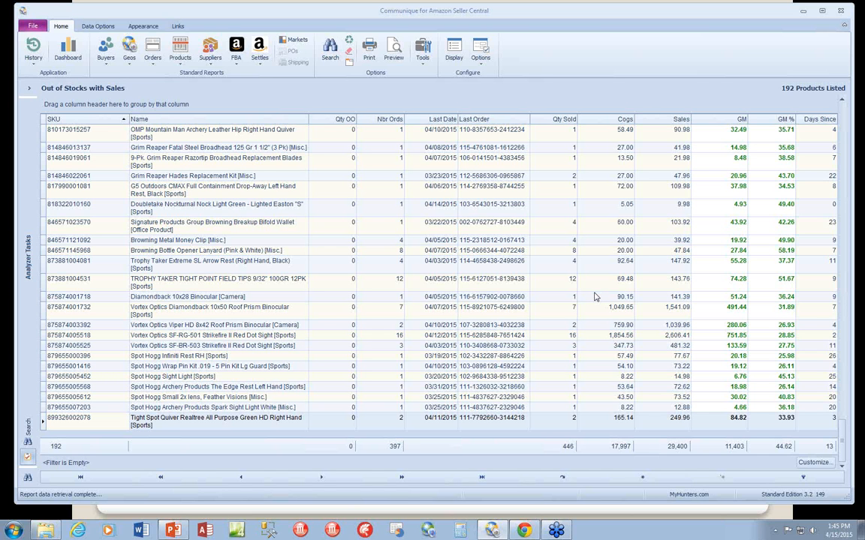
# Run the Product Replenishment report for supplier 30.06 Outdoors LLC and examine the stabilizer's recommended order and stock level.
pyautogui.click(178, 59)
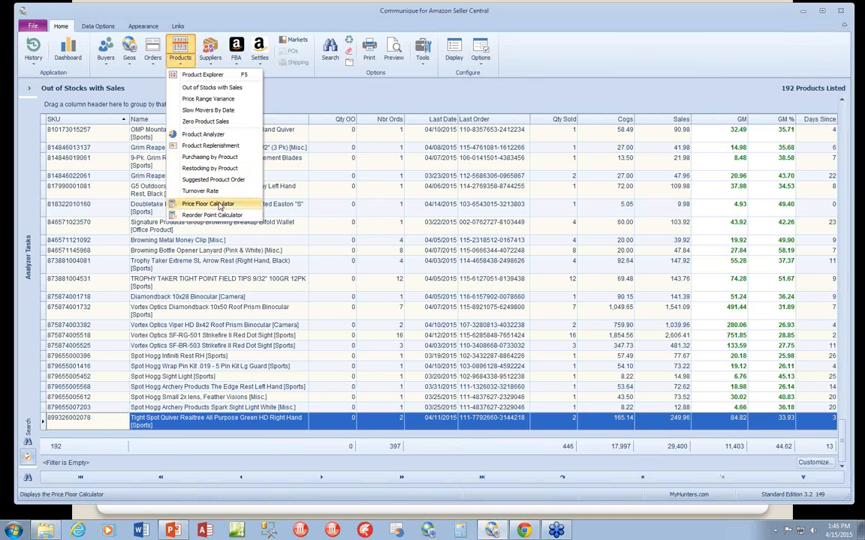
pyautogui.click(208, 145)
pyautogui.rightClick(343, 221)
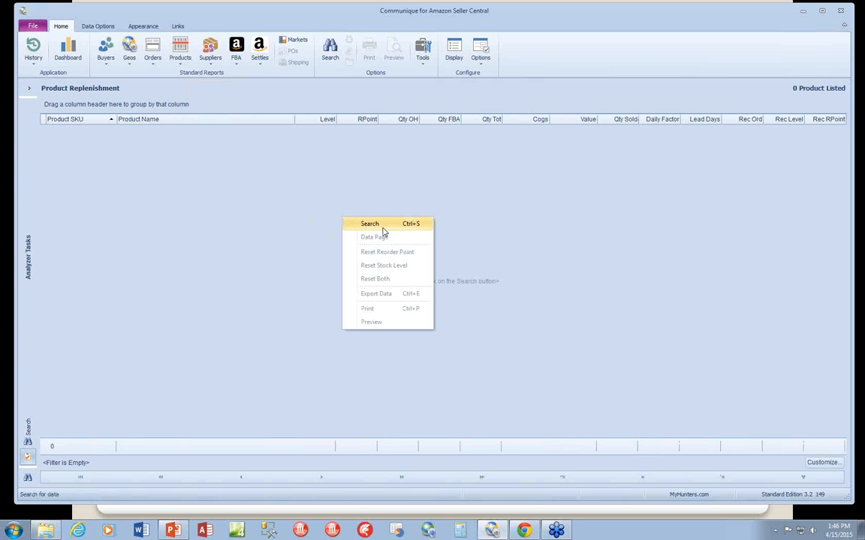
pyautogui.click(371, 225)
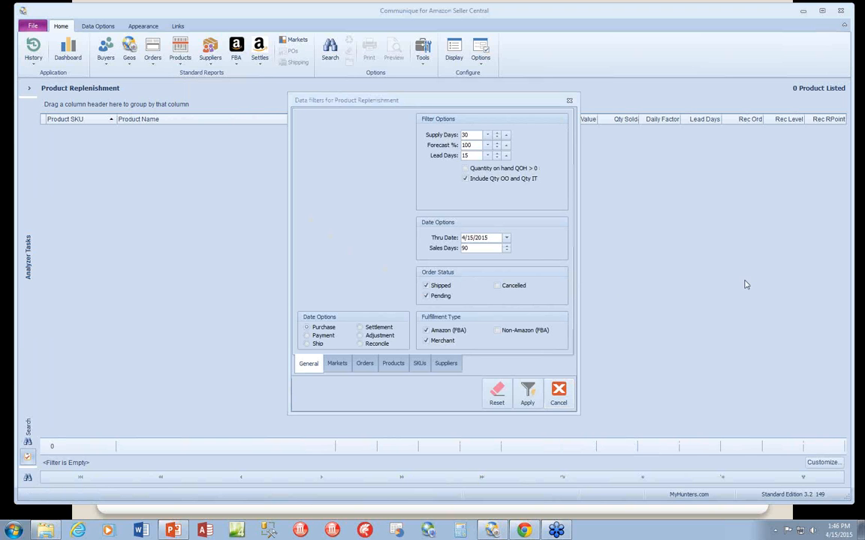
pyautogui.click(419, 363)
pyautogui.click(446, 363)
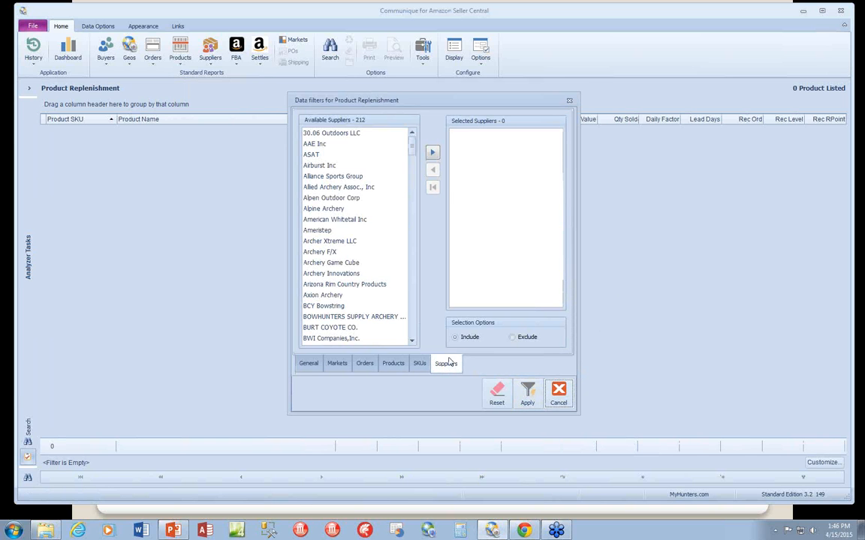
pyautogui.doubleClick(315, 133)
pyautogui.click(528, 392)
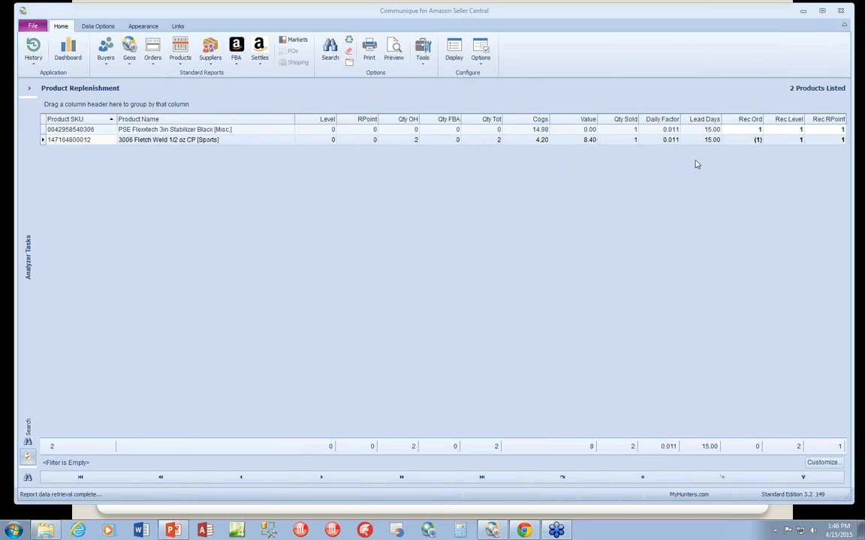
pyautogui.click(748, 131)
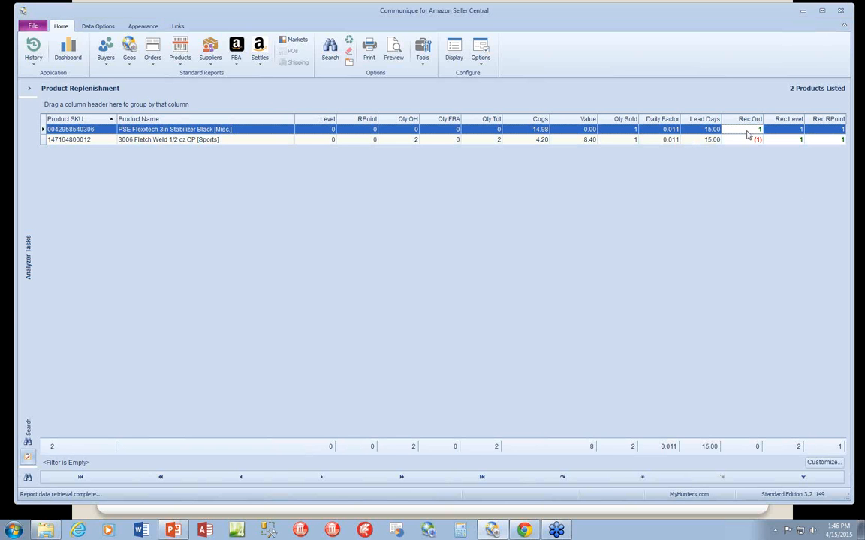
pyautogui.click(794, 130)
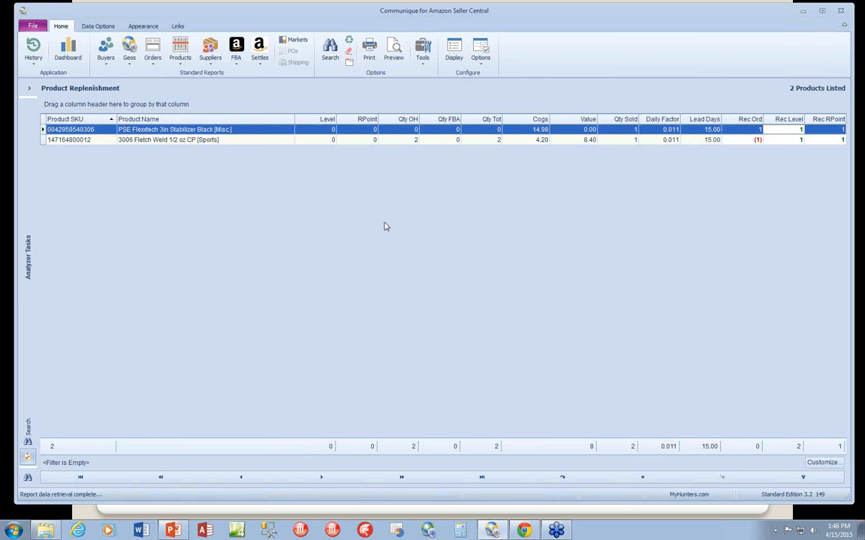
# Run the Price Floor Calculator for supplier 30.06 Outdoors LLC and examine the first product's cost and price floors.
pyautogui.click(180, 60)
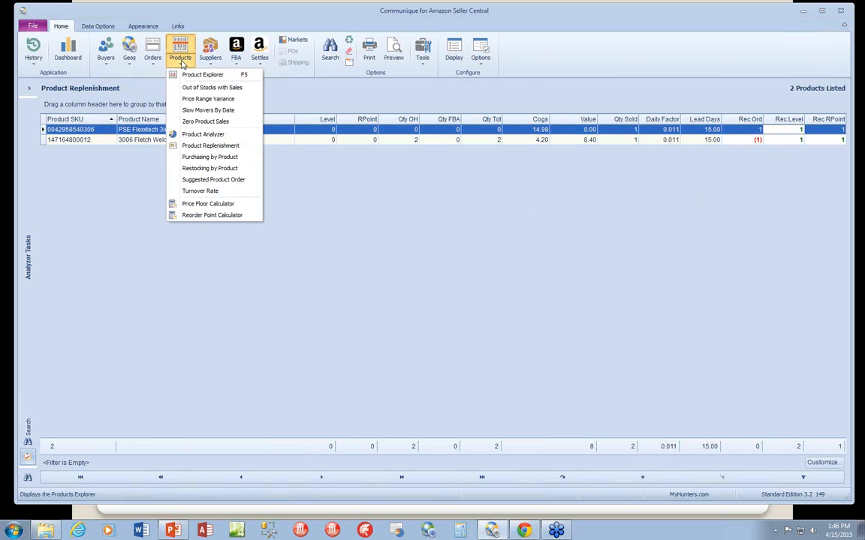
pyautogui.click(222, 207)
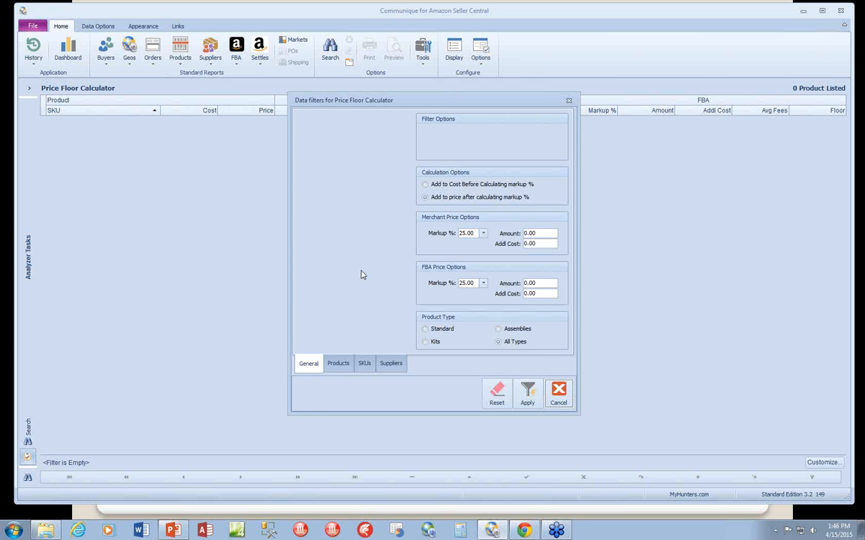
pyautogui.click(542, 233)
pyautogui.press('Tab')
pyautogui.click(382, 365)
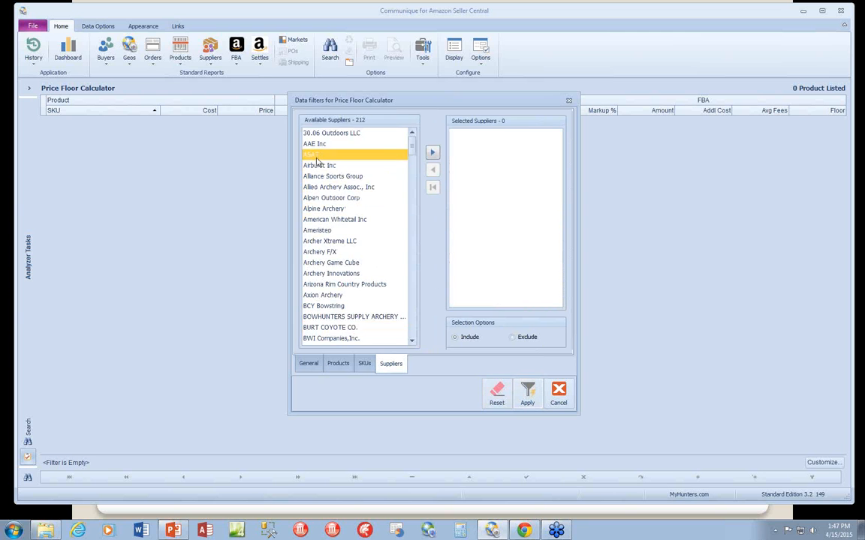
pyautogui.doubleClick(351, 133)
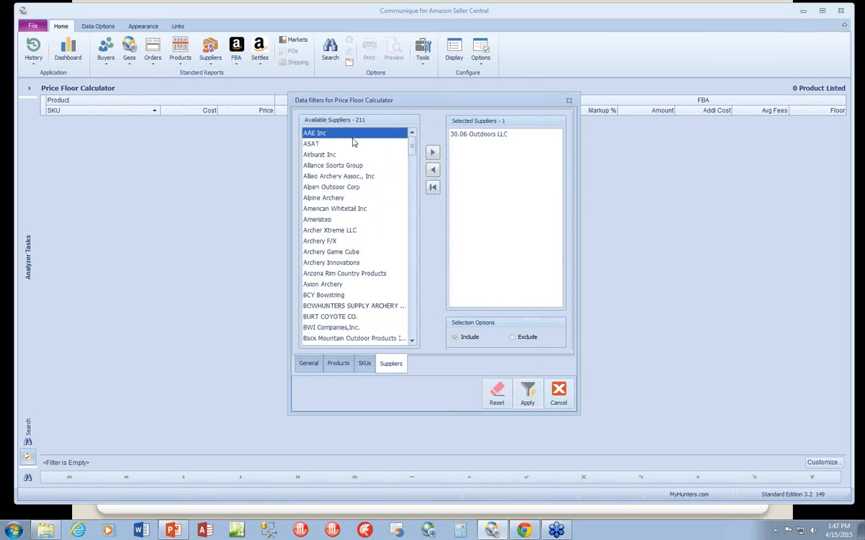
pyautogui.click(526, 391)
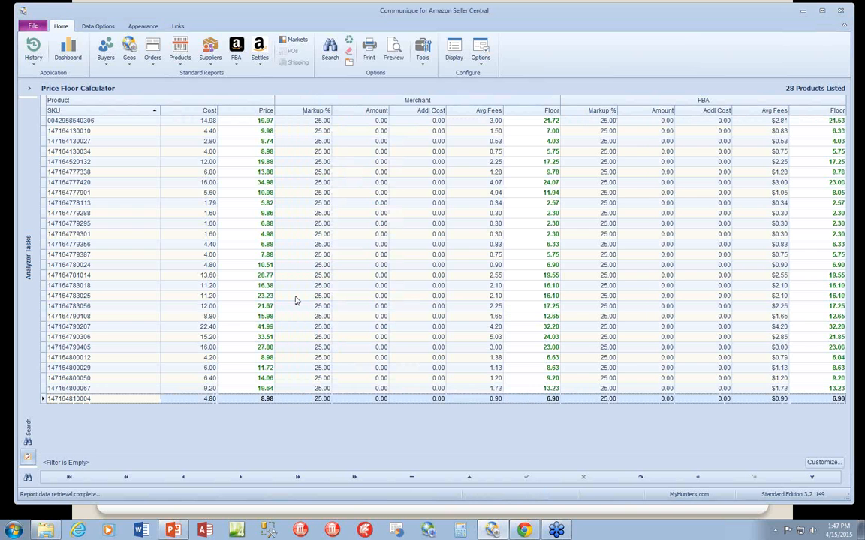
pyautogui.click(194, 120)
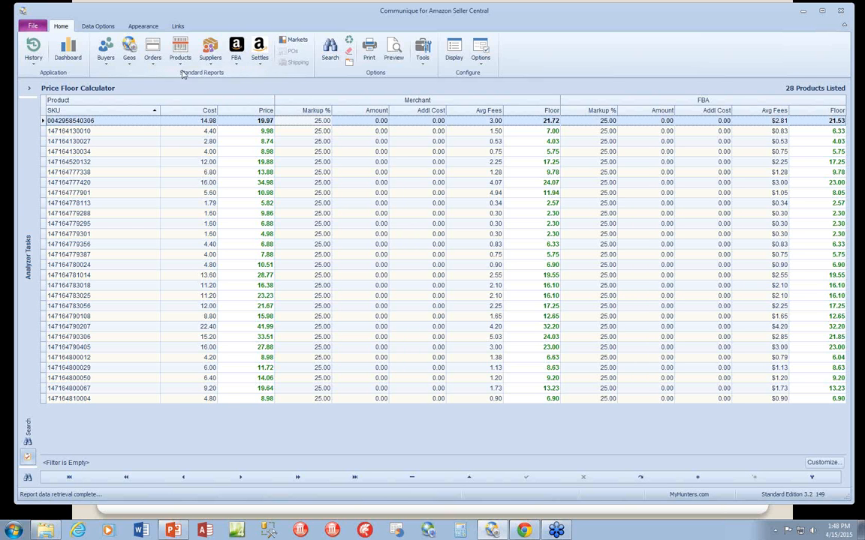
# Search the Orders Explorer for orders purchased in the 3-day range 4/13/2015 to 4/15/2015.
pyautogui.click(153, 54)
pyautogui.click(165, 76)
pyautogui.rightClick(311, 251)
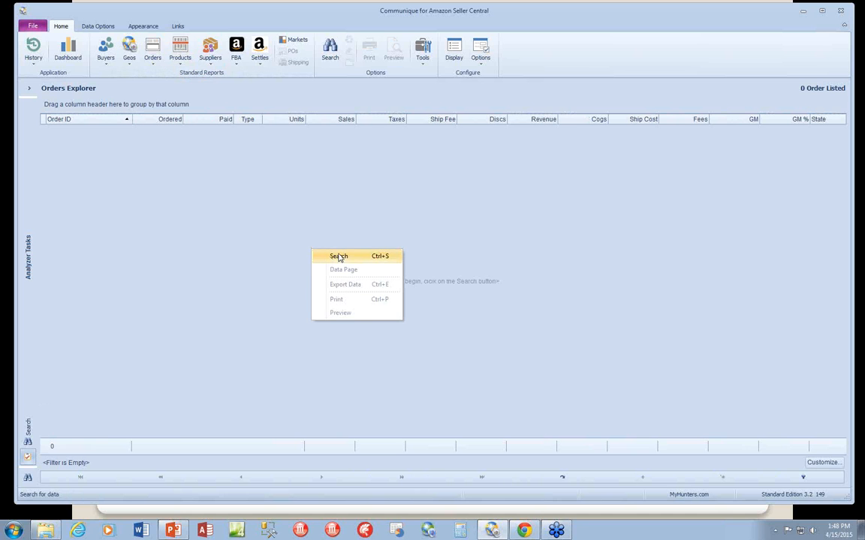
pyautogui.click(340, 256)
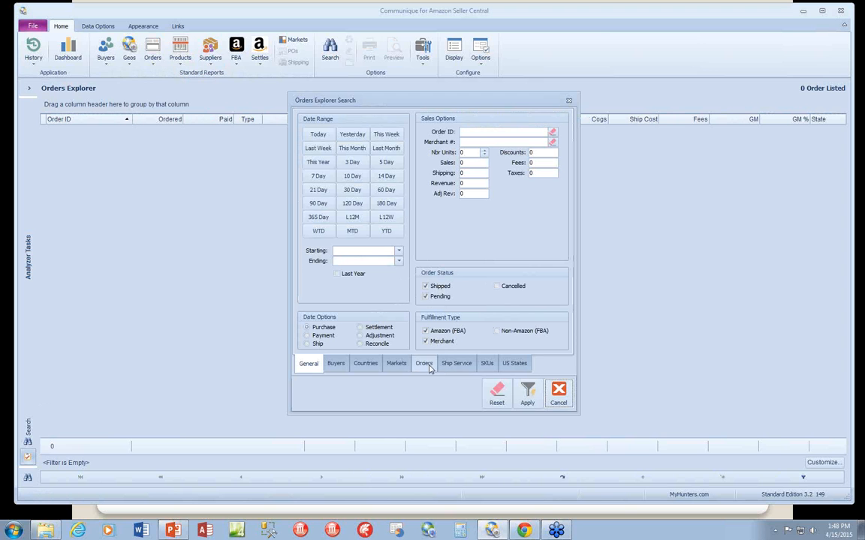
pyautogui.click(318, 175)
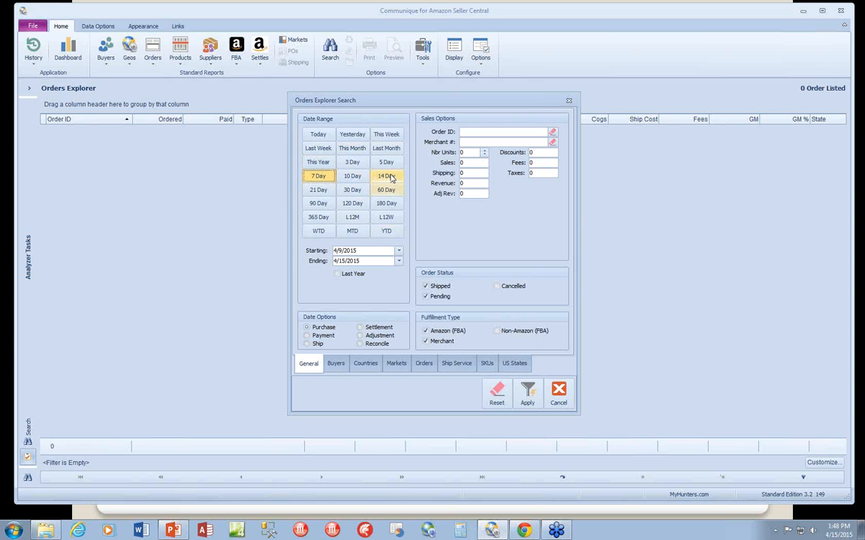
pyautogui.click(352, 162)
pyautogui.click(528, 393)
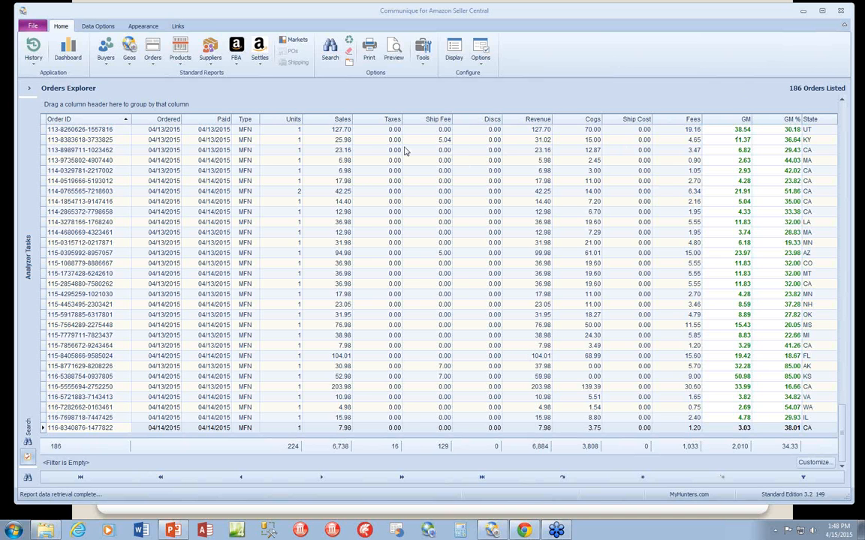
# Examine the cost columns of the 127.70 order from UT, then open its detail page and enlarge the detail area.
pyautogui.click(601, 139)
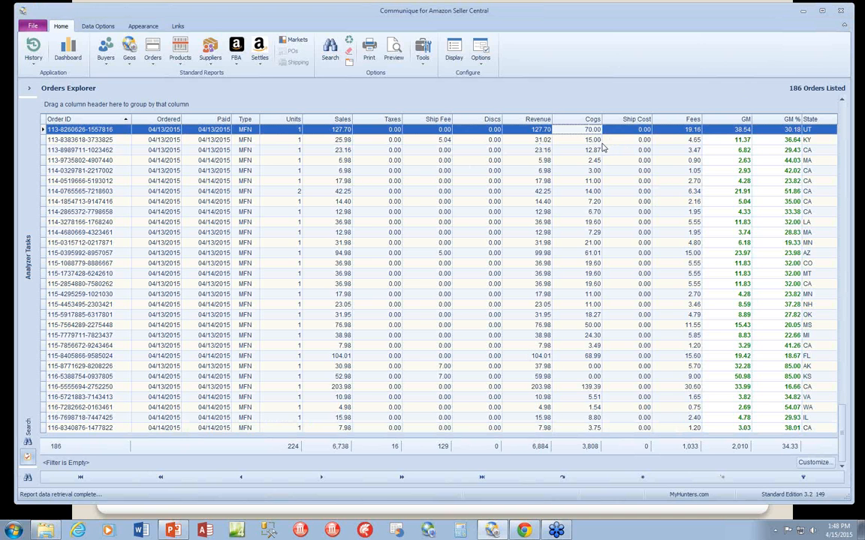
pyautogui.click(641, 141)
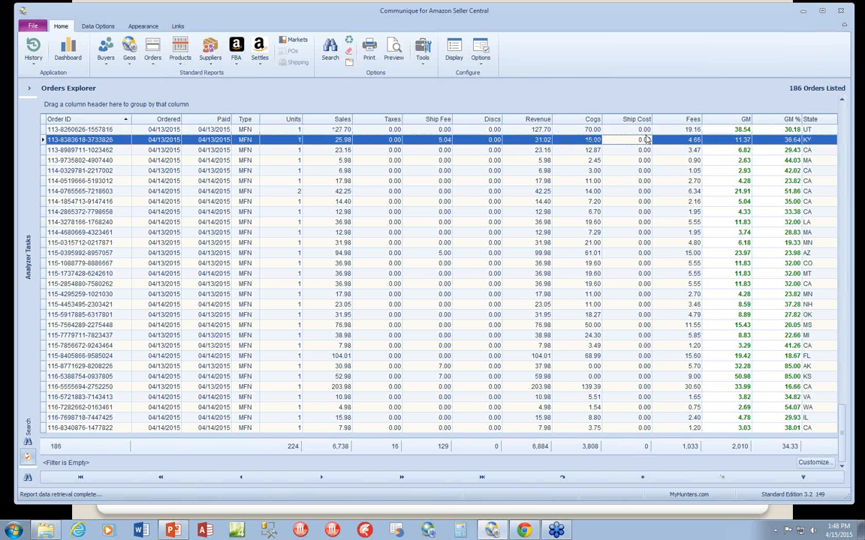
pyautogui.click(645, 132)
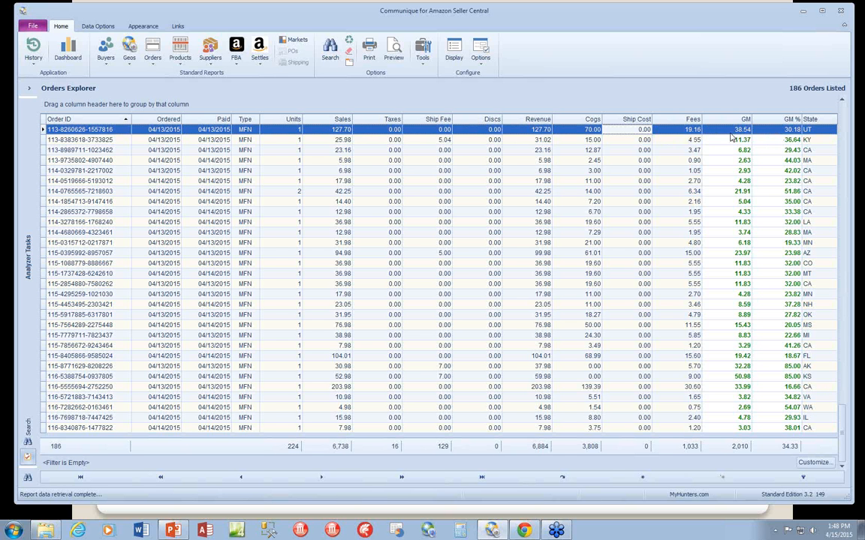
pyautogui.doubleClick(313, 133)
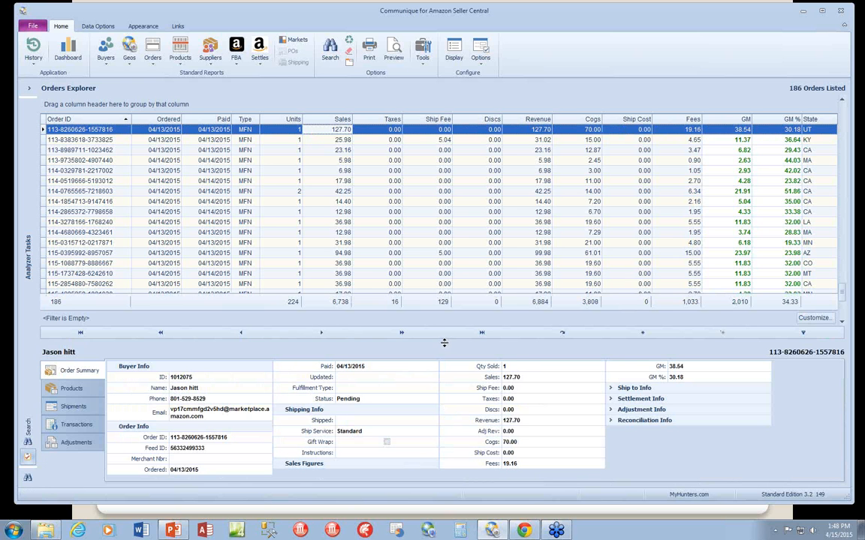
pyautogui.moveTo(444, 343); pyautogui.dragTo(444, 304)
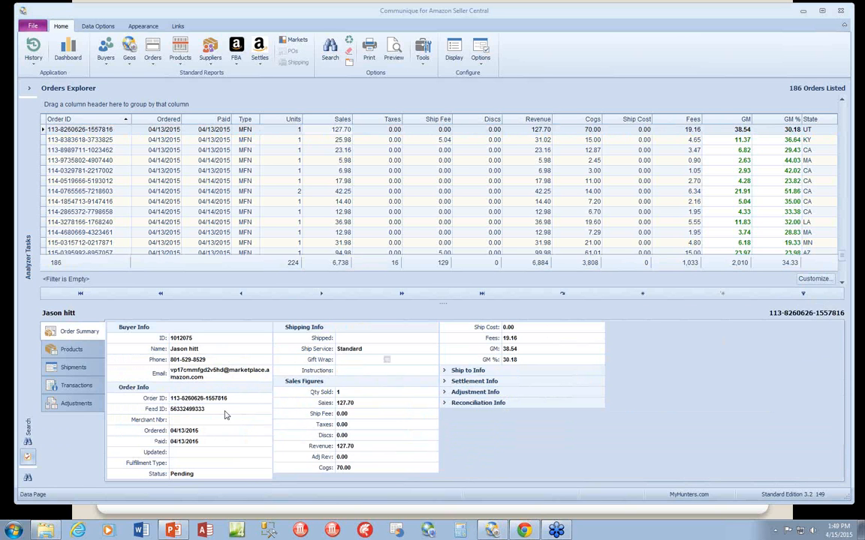
# Review the product line, including its warehouse, and the transactions of the 127.70 order.
pyautogui.click(72, 350)
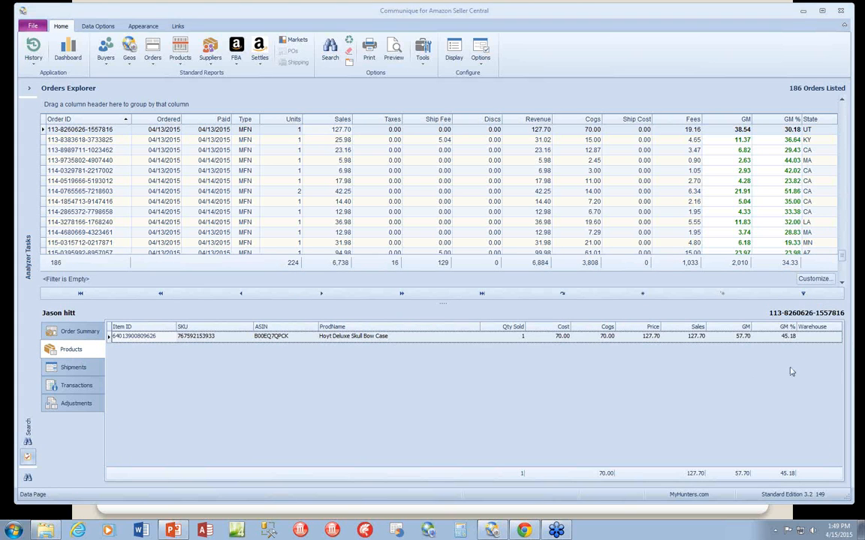
pyautogui.click(817, 338)
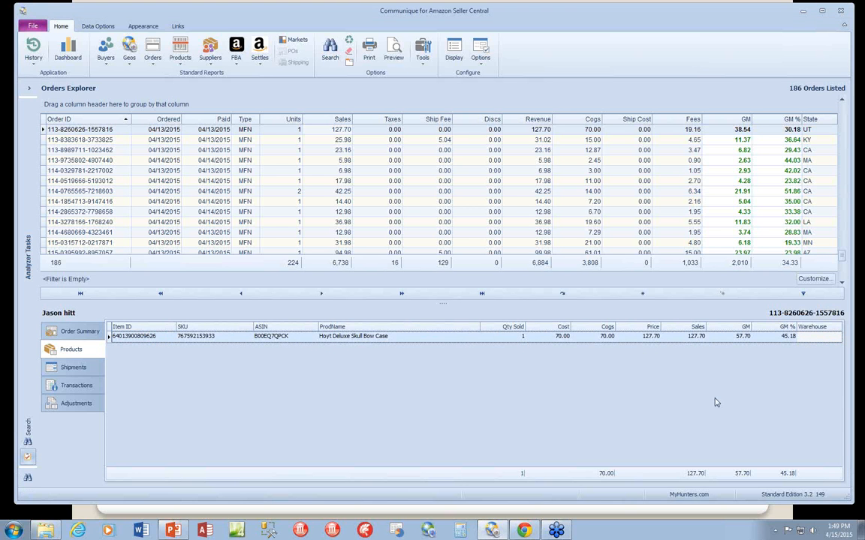
pyautogui.click(79, 387)
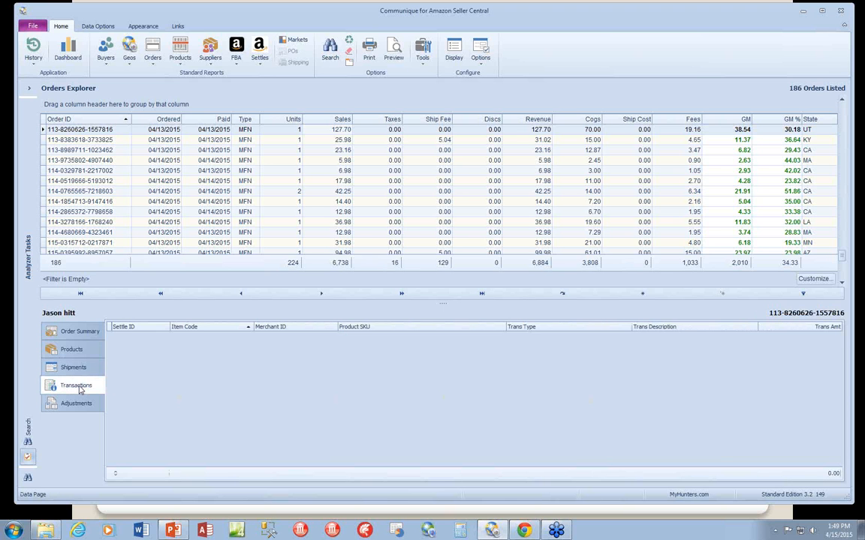
# Expand the settlement information in the order summary and examine its ID and fees.
pyautogui.click(76, 331)
pyautogui.click(447, 383)
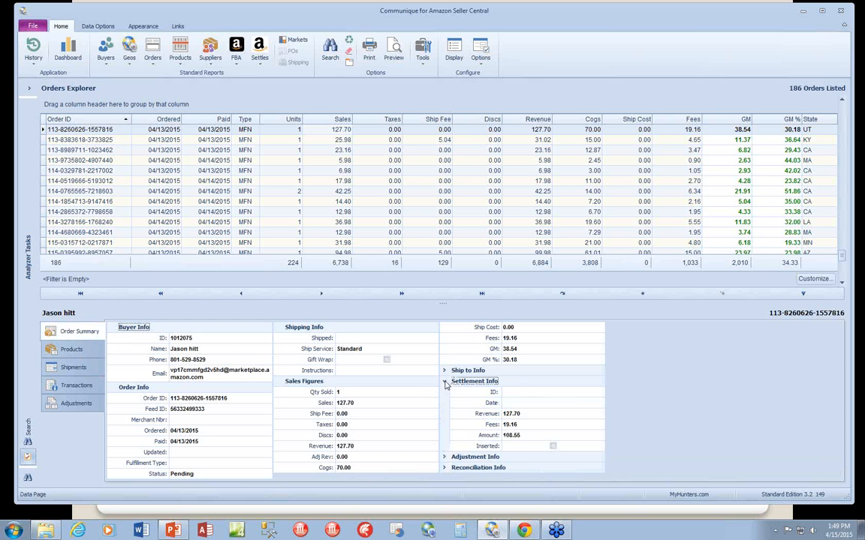
pyautogui.click(518, 424)
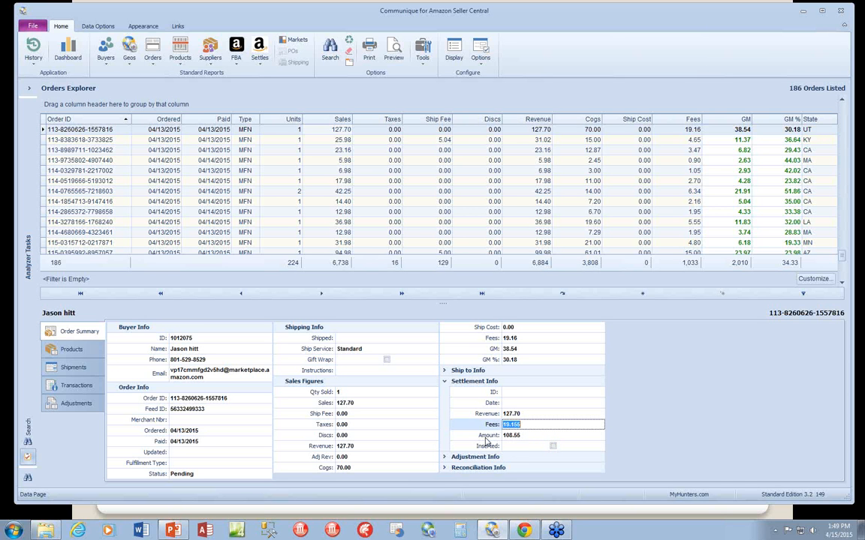
pyautogui.click(493, 393)
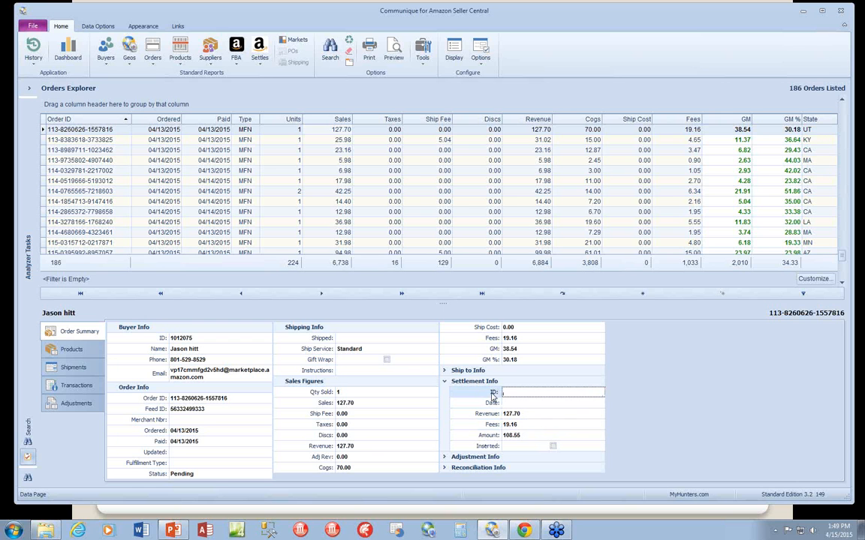
pyautogui.click(490, 424)
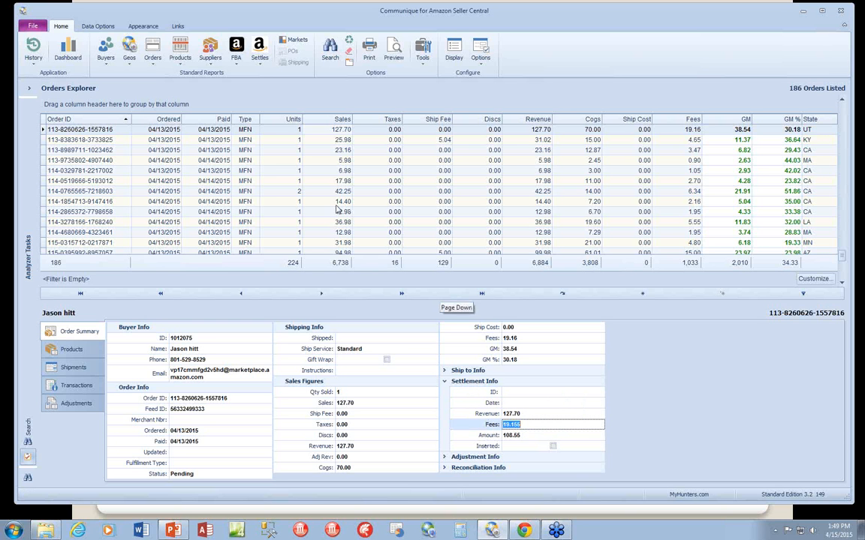
# Start a new Orders Explorer search and set its starting date to 3/25/2015.
pyautogui.rightClick(361, 183)
pyautogui.click(396, 195)
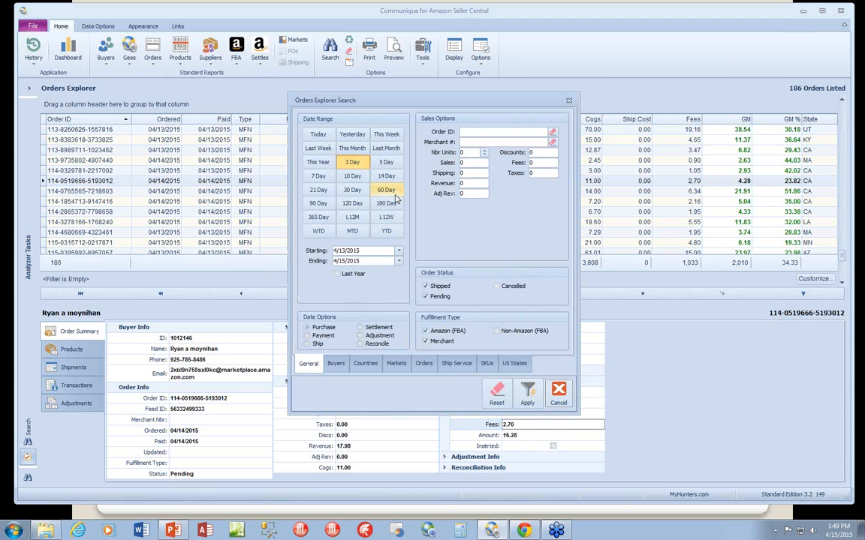
pyautogui.click(399, 251)
pyautogui.click(337, 262)
pyautogui.click(337, 262)
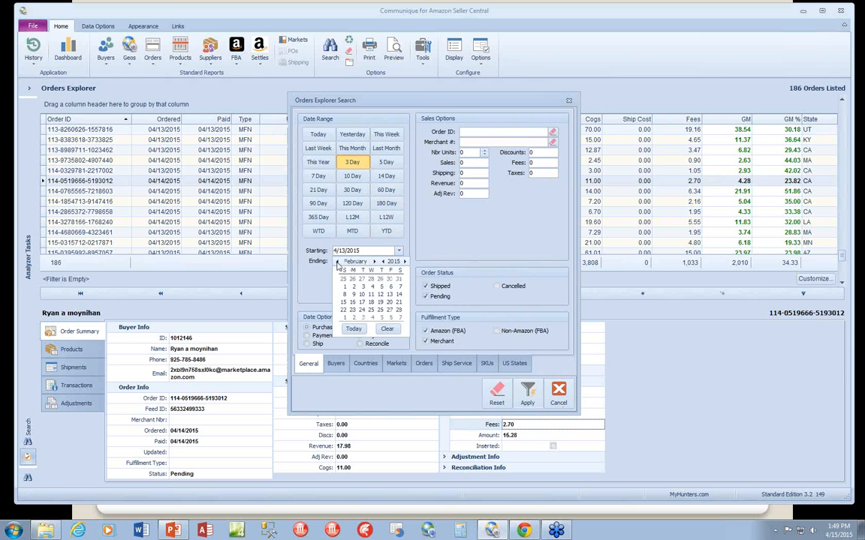
pyautogui.click(375, 262)
pyautogui.click(372, 309)
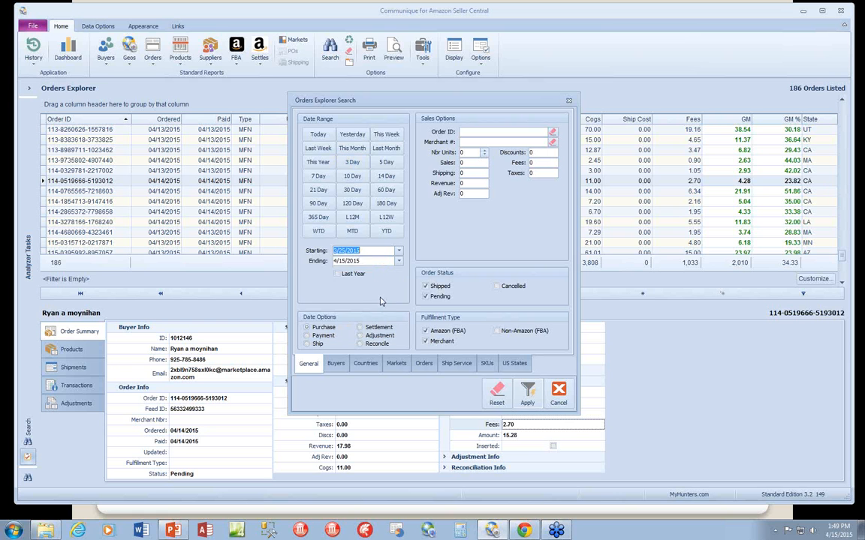
# Set the search's ending date to 3/25/2015 and run the order search.
pyautogui.click(398, 261)
pyautogui.click(339, 272)
pyautogui.click(338, 272)
pyautogui.click(339, 272)
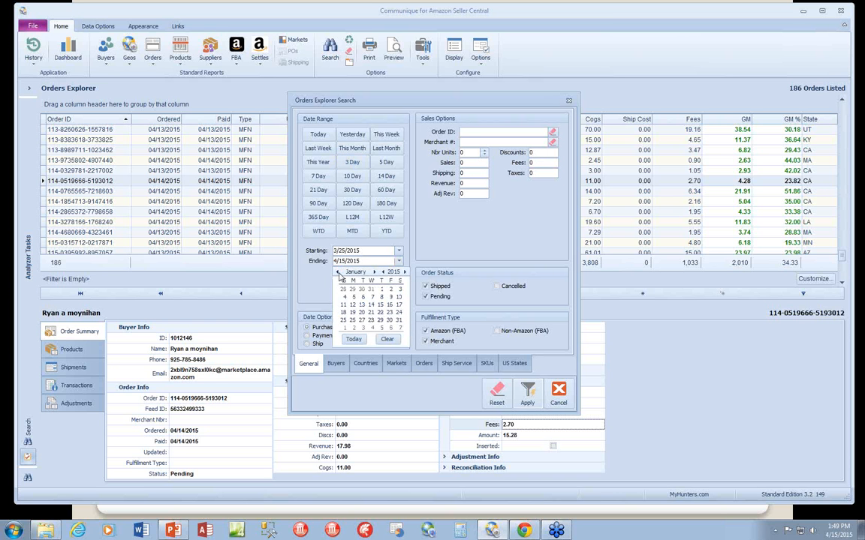
pyautogui.click(376, 272)
pyautogui.click(376, 272)
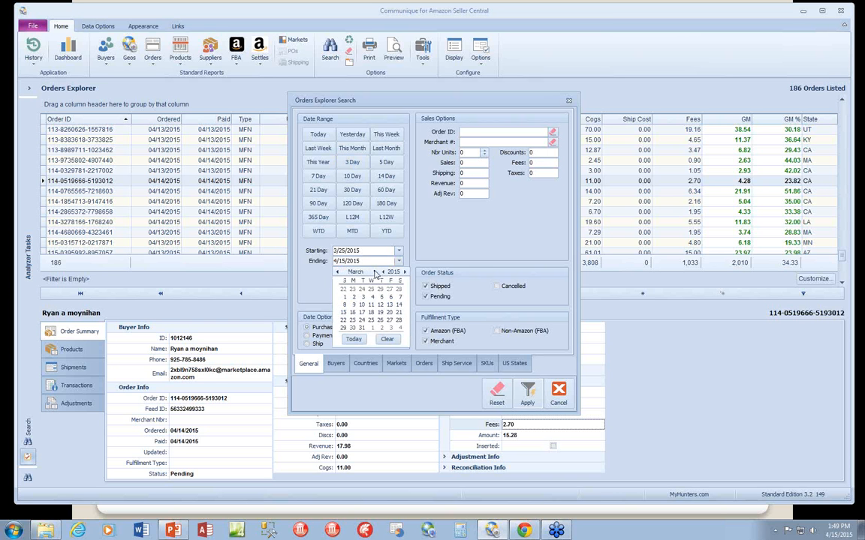
pyautogui.click(372, 320)
pyautogui.click(527, 390)
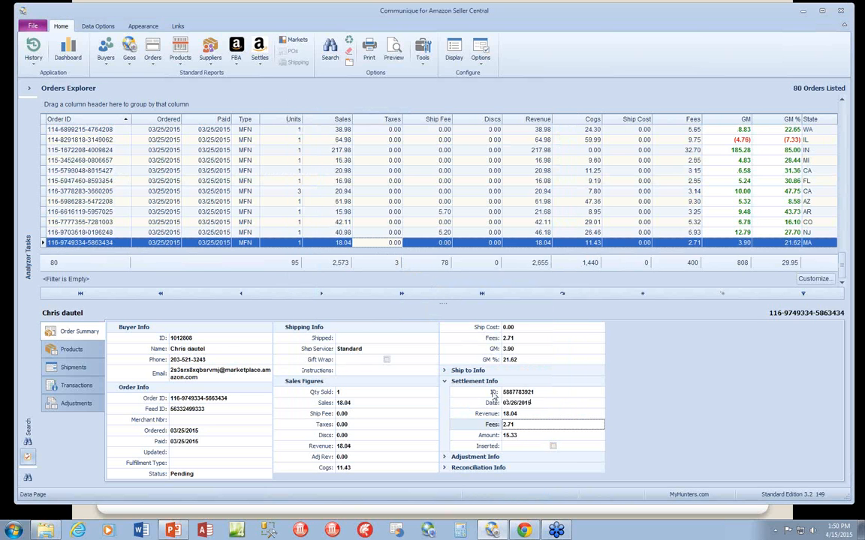
# Examine the settlement ID, date and fees of the last listed order from 3/25/2015.
pyautogui.click(488, 393)
pyautogui.click(486, 406)
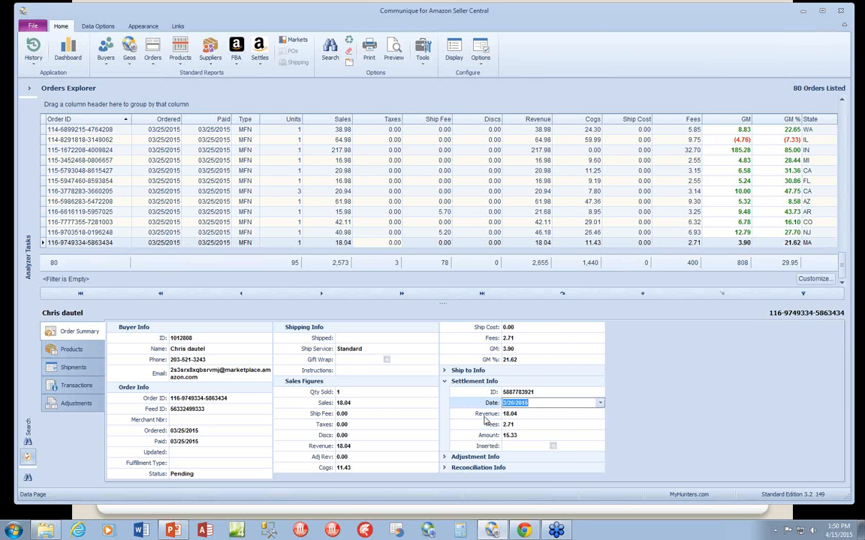
pyautogui.click(488, 424)
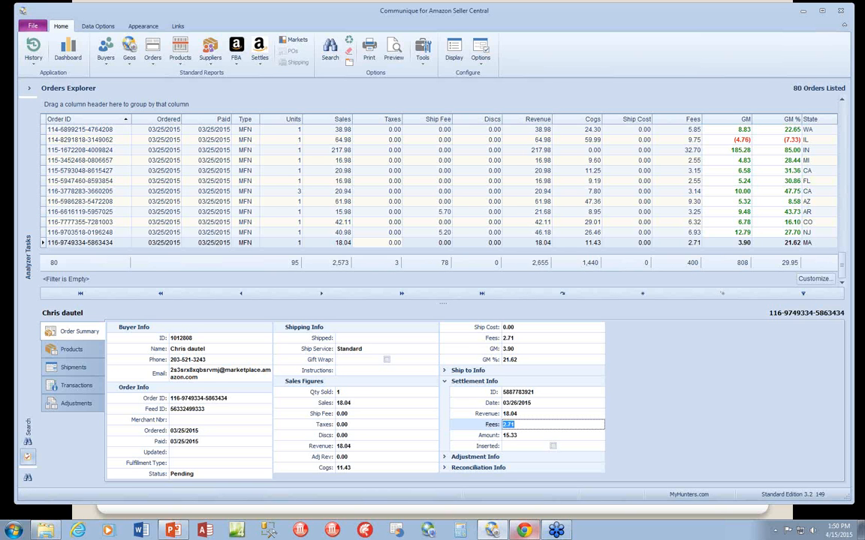
# Switch to Chrome, go to sellercentral.amazon.com, sign in with the saved credentials, and show the order-related options.
pyautogui.click(493, 531)
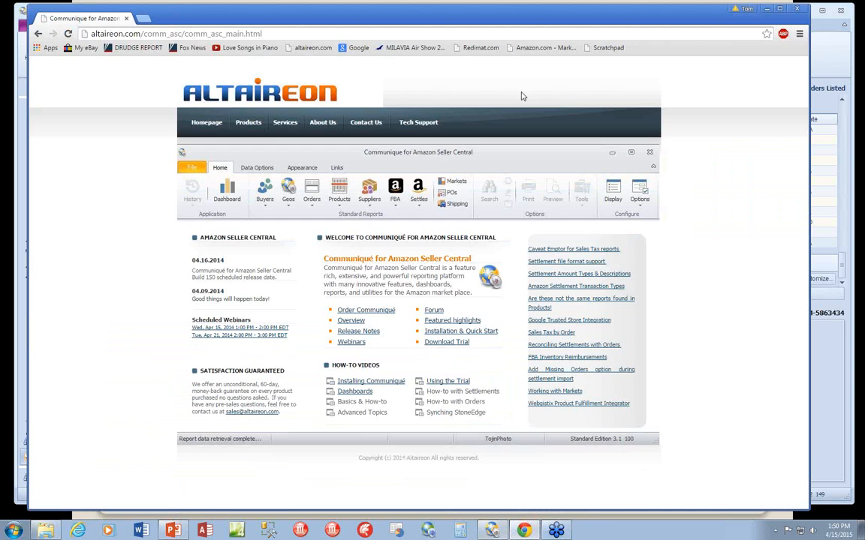
pyautogui.click(150, 34)
pyautogui.write('sellercentral.amazon.com')
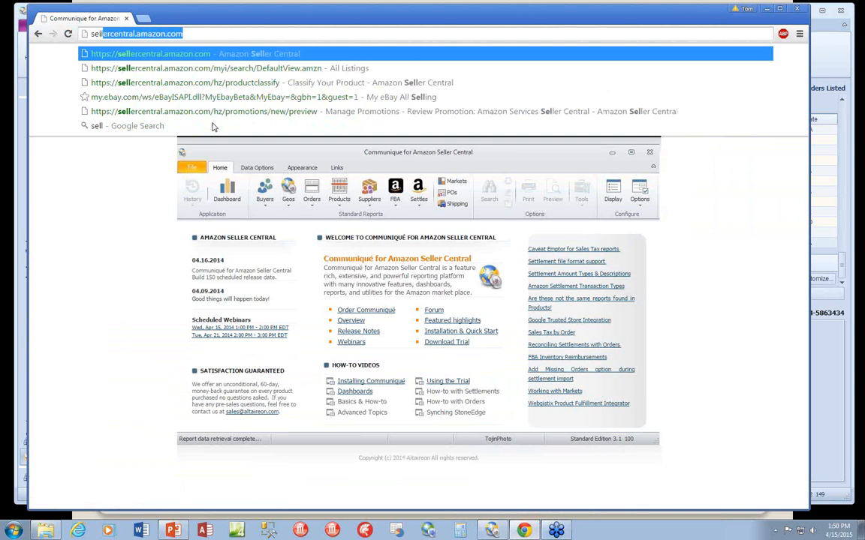
pyautogui.press('Return')
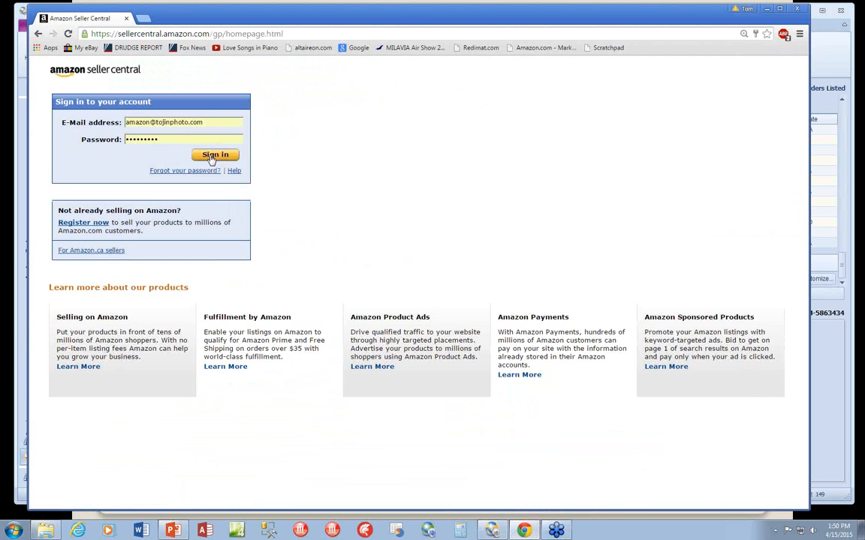
pyautogui.click(197, 154)
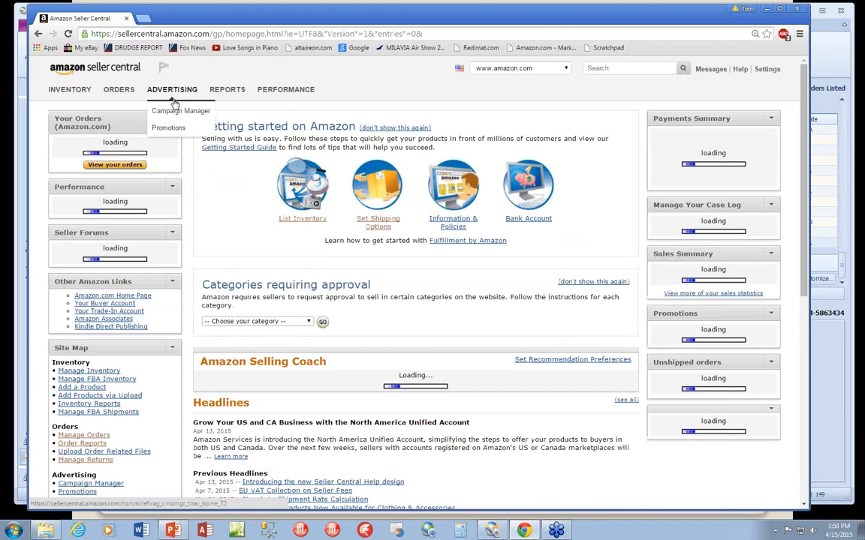
pyautogui.moveTo(133, 94)
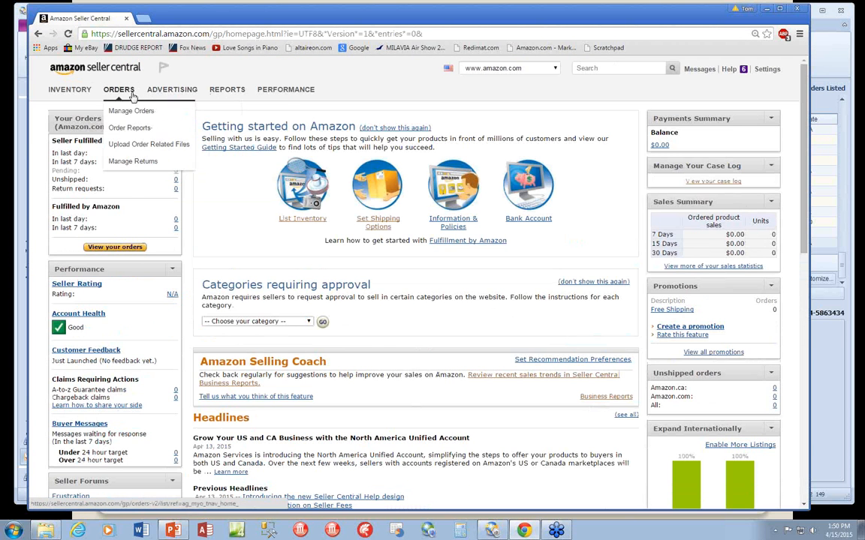
# Open the Manage Inventory page and expand the variations of the P-51 Mustang "The Rebel" listing.
pyautogui.click(78, 90)
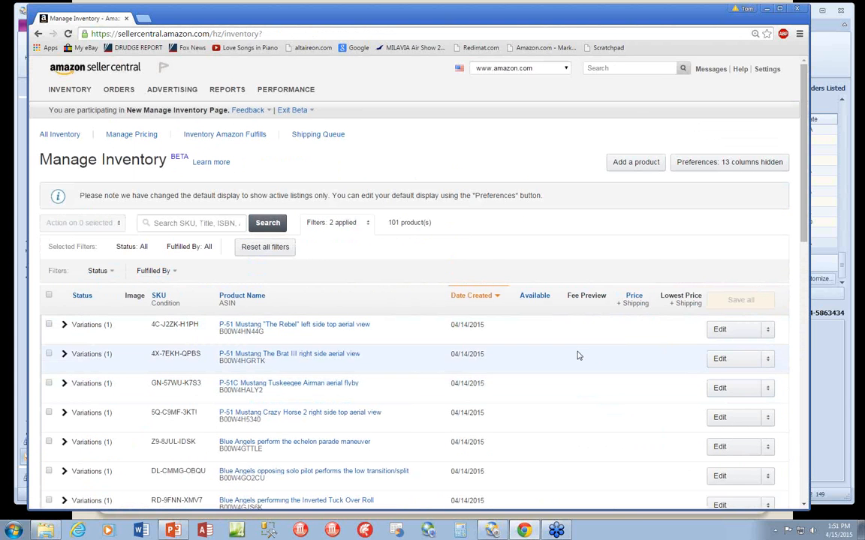
pyautogui.scroll(-1, 576, 355)
pyautogui.click(64, 274)
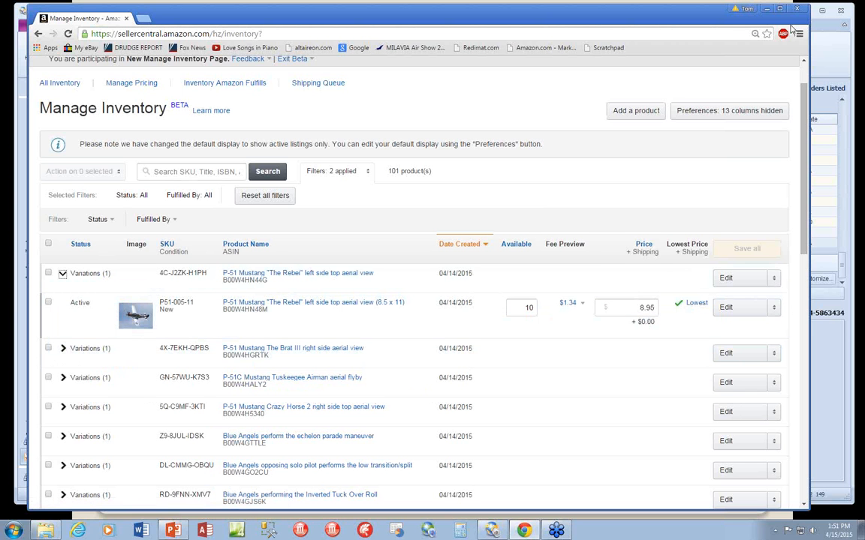
# Switch back to Communique, open the Order Data Feeds, and view the FBA Orders feed import options without importing.
pyautogui.click(767, 9)
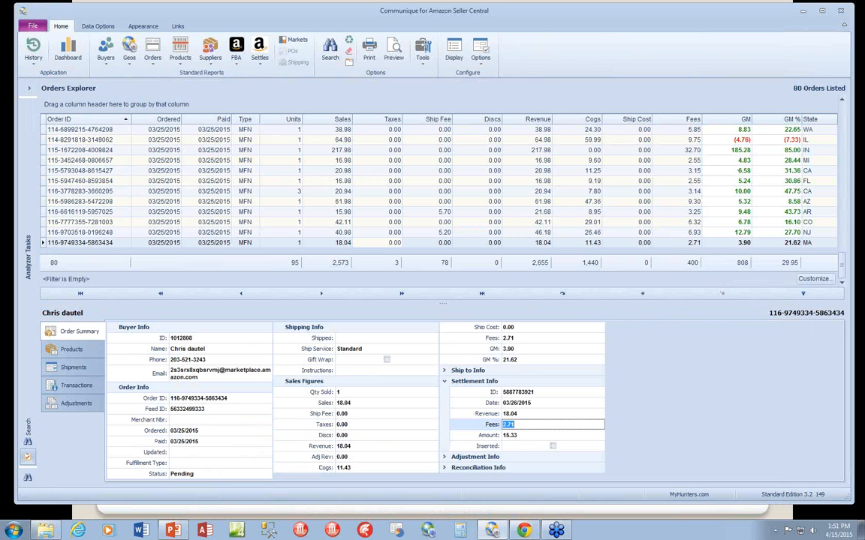
pyautogui.click(152, 51)
pyautogui.click(193, 195)
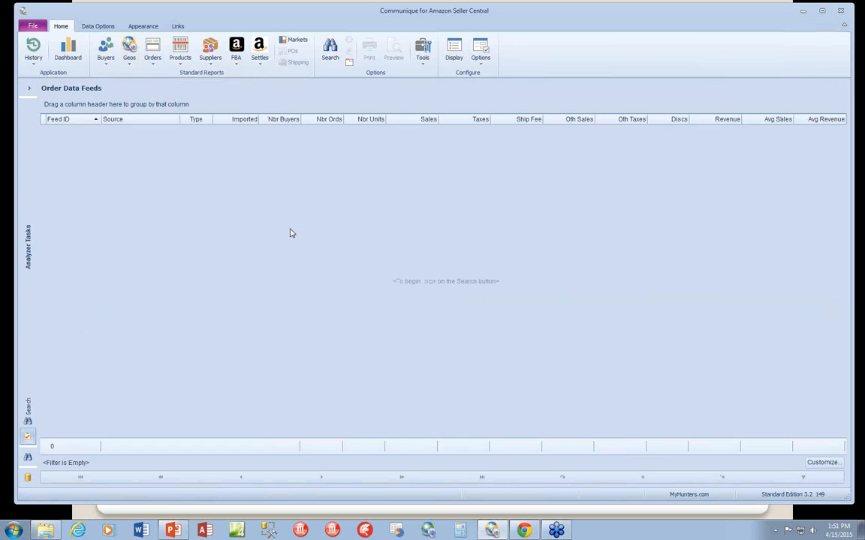
pyautogui.rightClick(300, 235)
pyautogui.click(348, 300)
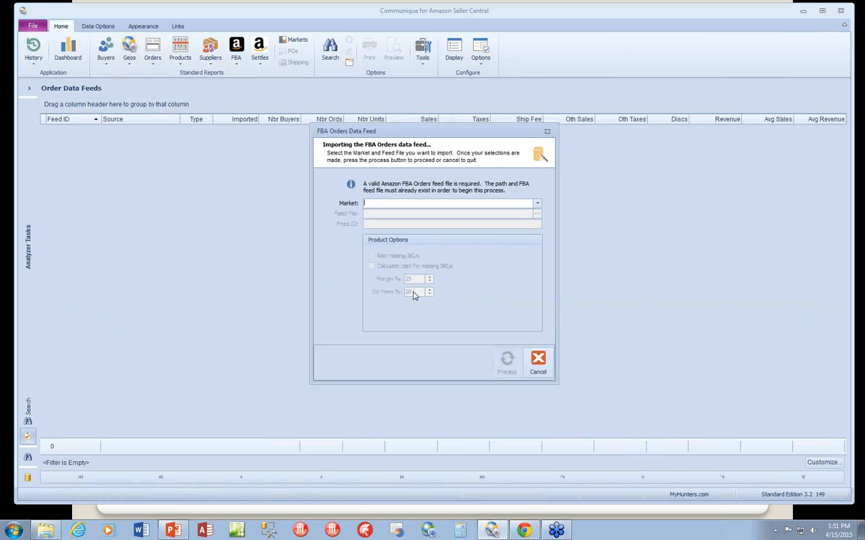
pyautogui.click(538, 362)
# View the Orders data feed import options and leave them without processing a file.
pyautogui.rightClick(381, 264)
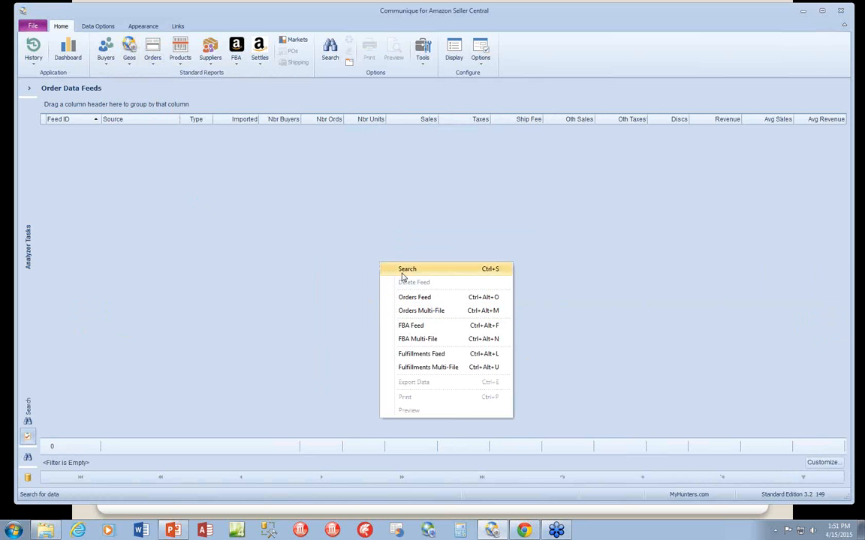
pyautogui.click(421, 310)
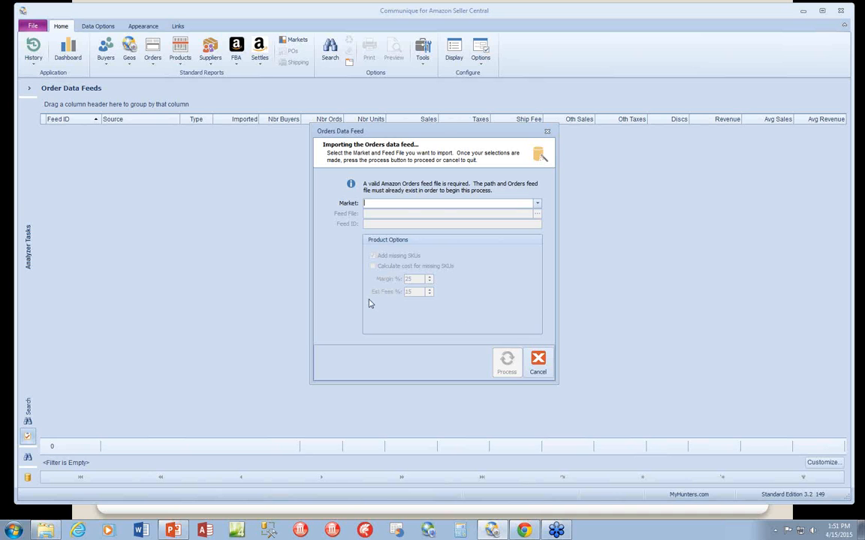
pyautogui.click(538, 361)
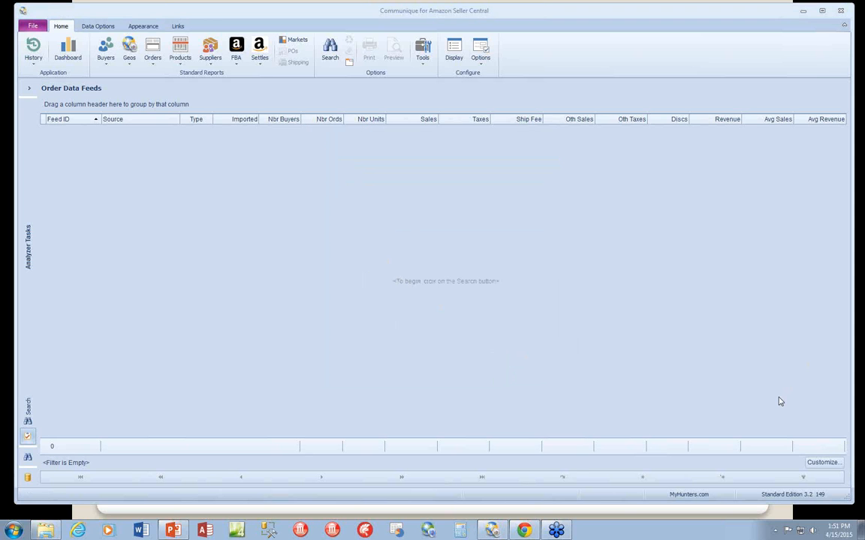
# Switch to the Communique for ASC Integrator, view its Orders and FBA Orders report settings, and close it.
pyautogui.click(775, 531)
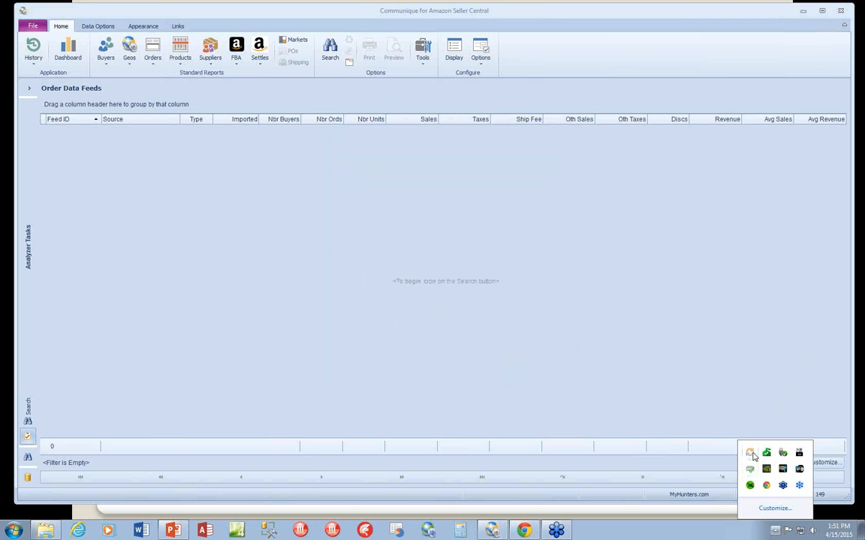
pyautogui.click(751, 453)
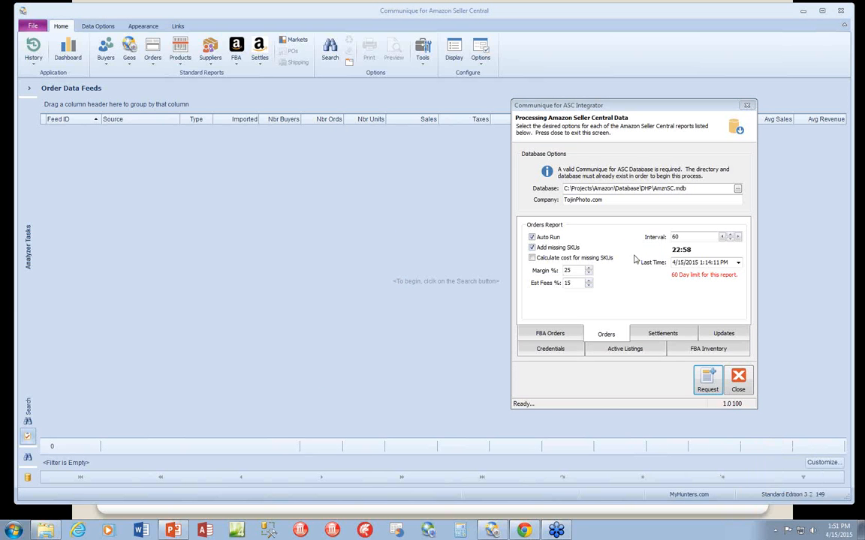
pyautogui.moveTo(560, 105); pyautogui.dragTo(302, 96)
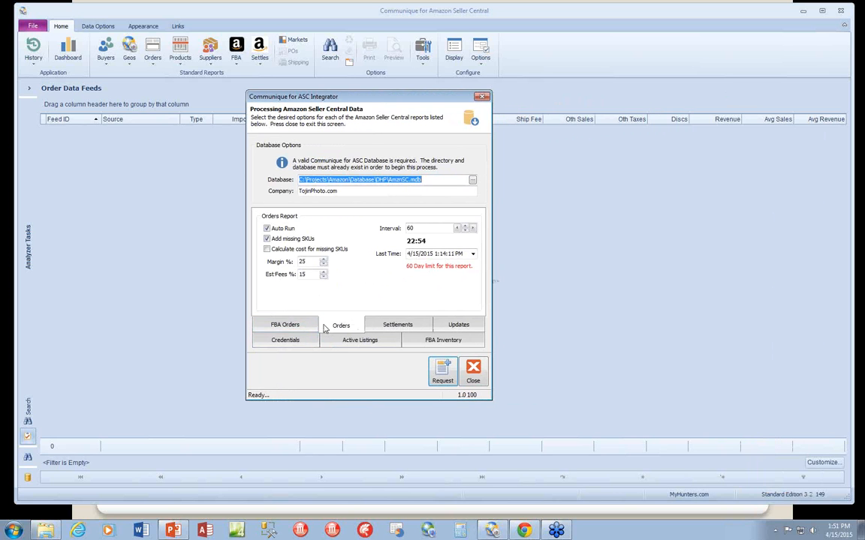
pyautogui.click(284, 325)
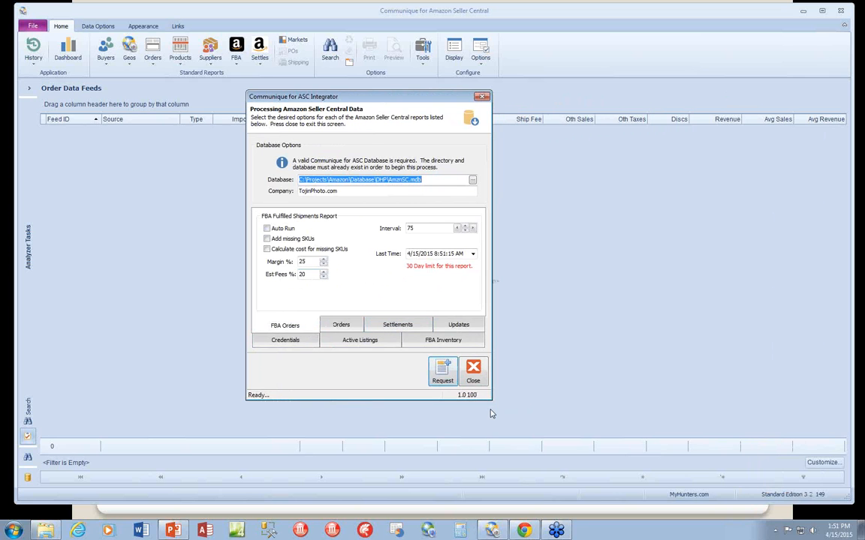
pyautogui.click(472, 369)
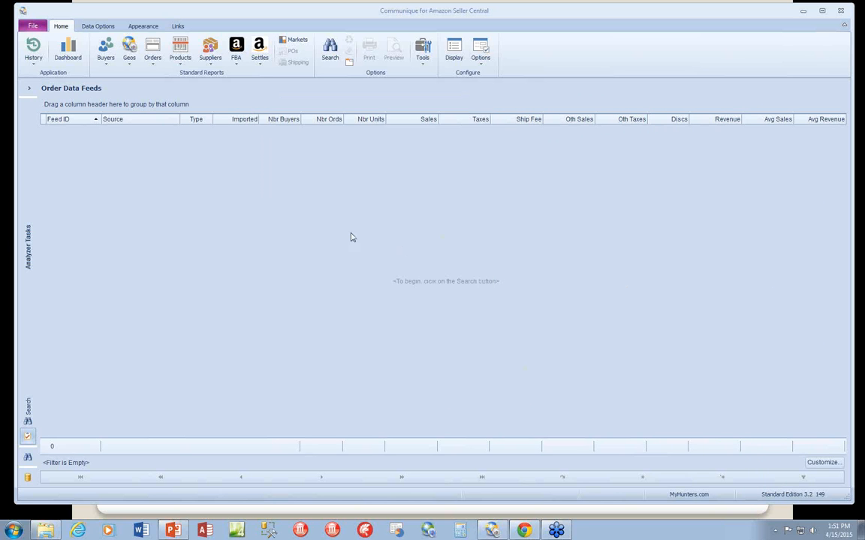
pyautogui.click(180, 54)
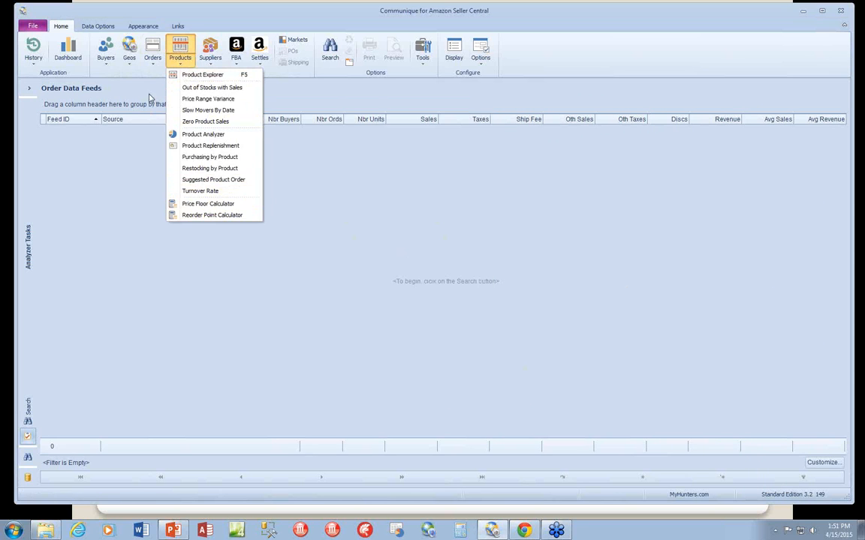
pyautogui.click(152, 54)
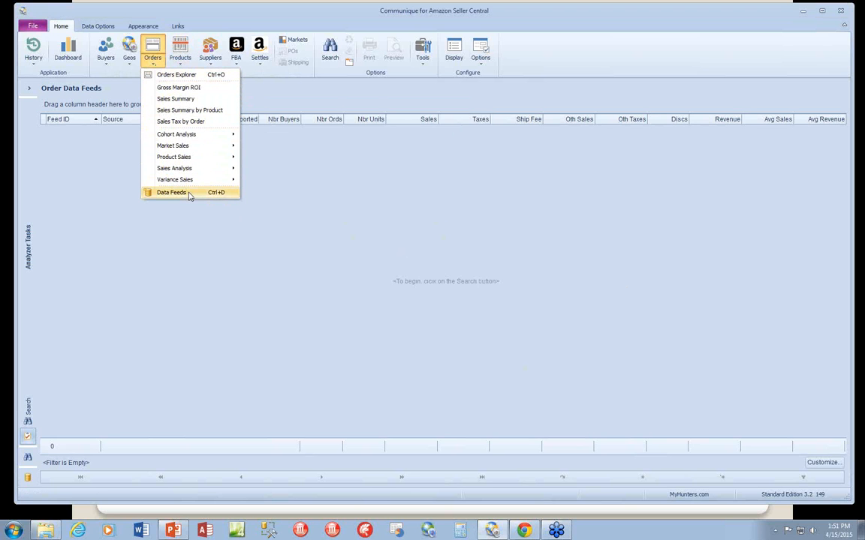
pyautogui.click(815, 379)
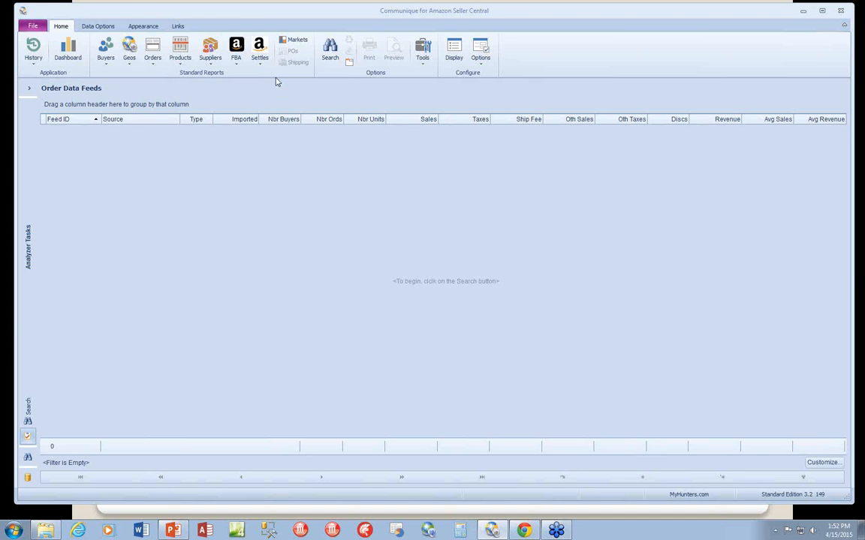
# Run the Settlement Accounting Summary for last month, 3/1/2015 to 3/31/2015, with all fulfillment types.
pyautogui.click(263, 63)
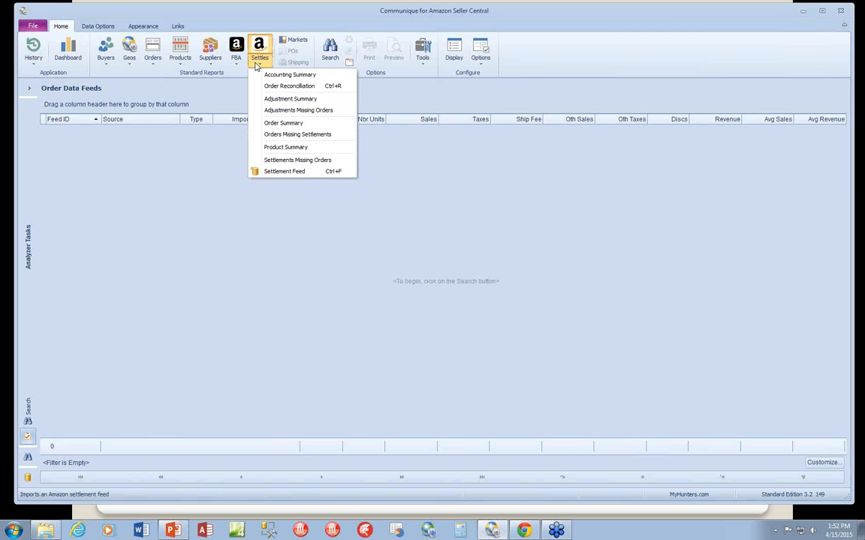
pyautogui.click(303, 76)
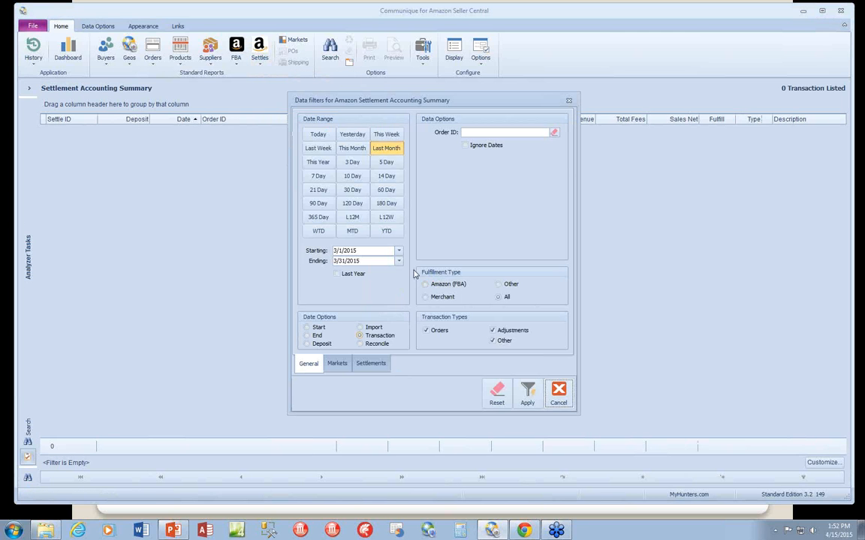
pyautogui.click(527, 394)
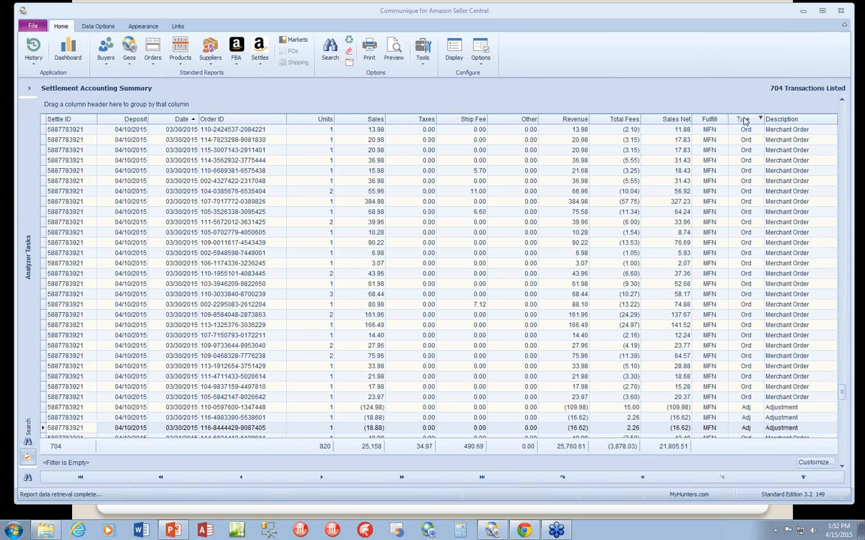
# Add the Oth Fees, Promo Fees, Sales Fees, Ship Fees and Market columns to the settlement accounting report.
pyautogui.moveTo(743, 119); pyautogui.dragTo(684, 108)
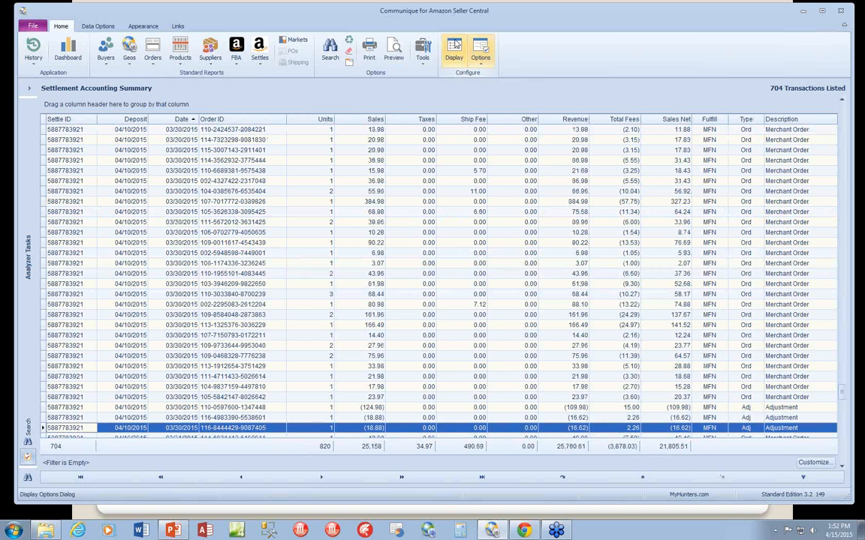
pyautogui.click(454, 51)
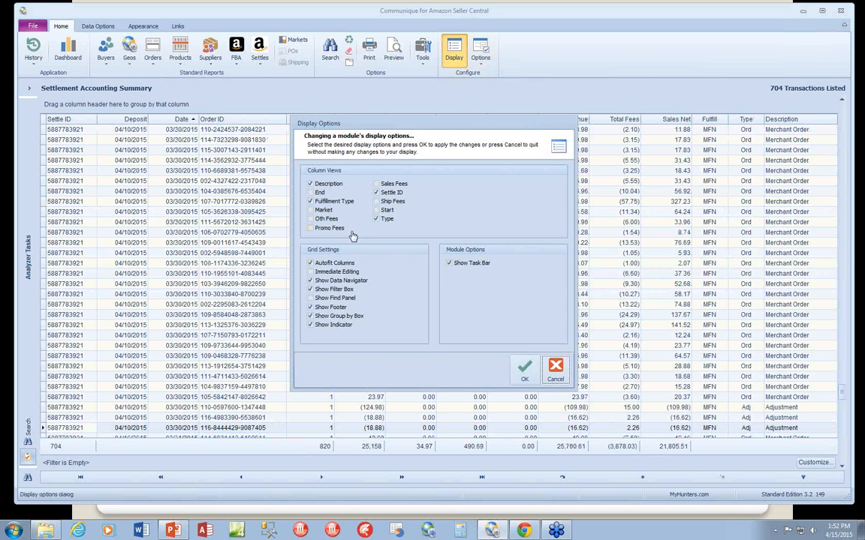
pyautogui.click(326, 218)
pyautogui.click(331, 227)
pyautogui.click(384, 184)
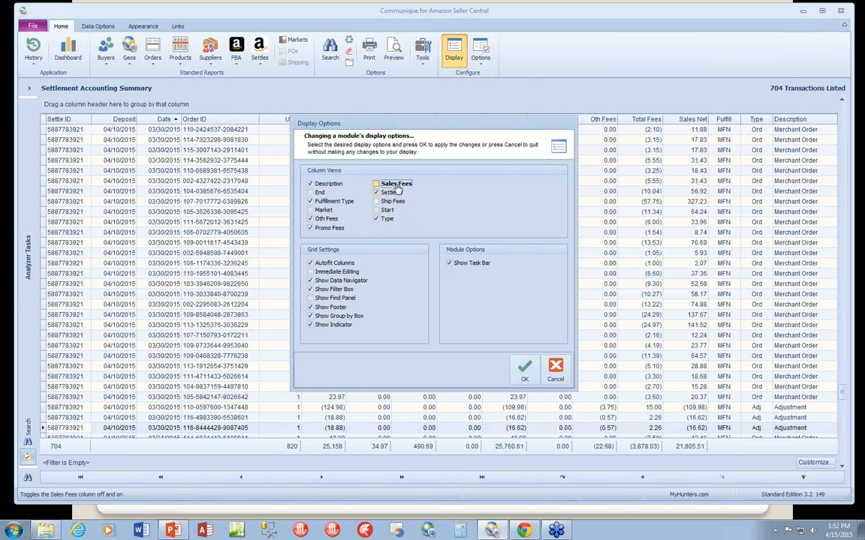
pyautogui.click(387, 201)
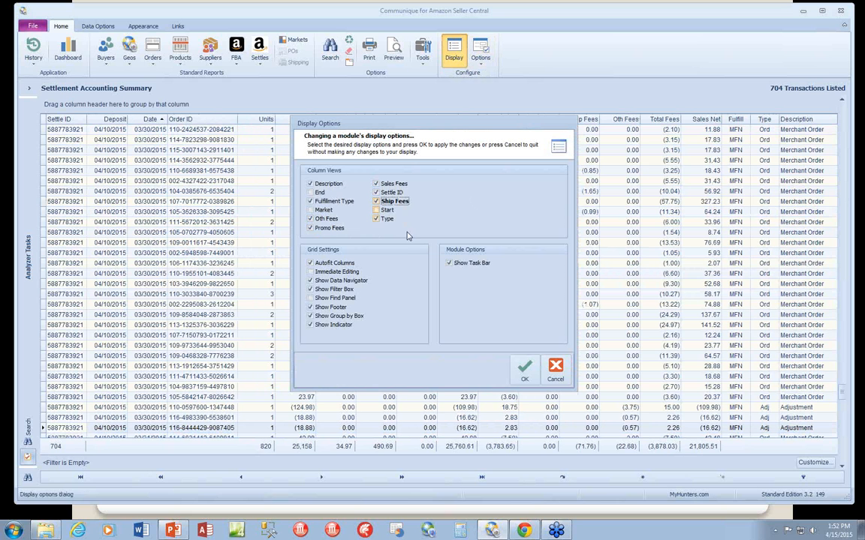
pyautogui.click(310, 210)
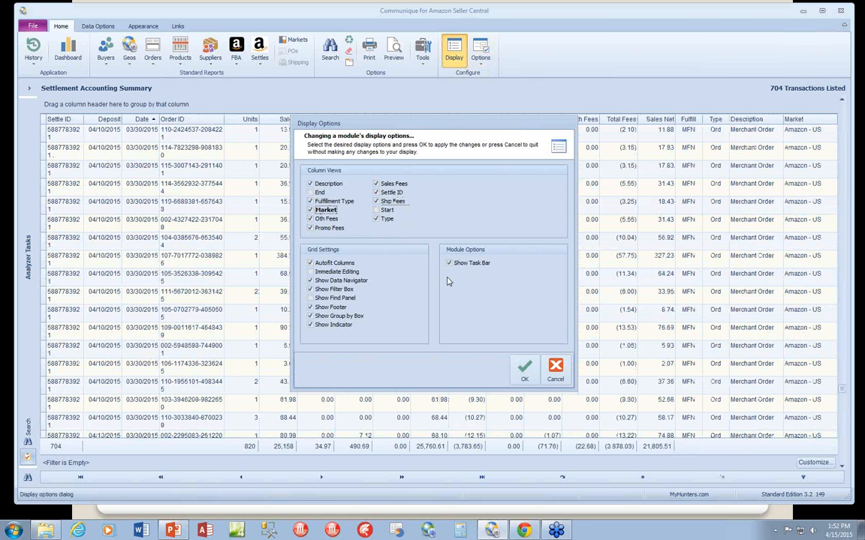
pyautogui.click(525, 371)
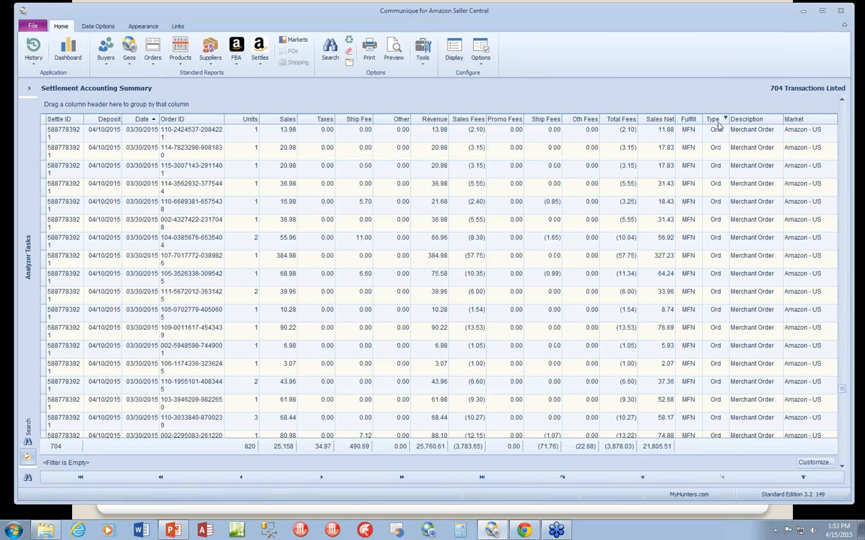
# Group the settlement transactions by Deposit, Fulfill, Type and Description, in that order.
pyautogui.moveTo(713, 119)
pyautogui.mouseDown()
pyautogui.moveTo(214, 98)
pyautogui.moveTo(58, 105)
pyautogui.moveTo(676, 116)
pyautogui.moveTo(645, 111)
pyautogui.moveTo(716, 128)
pyautogui.mouseUp()
pyautogui.moveTo(103, 119); pyautogui.dragTo(60, 104)
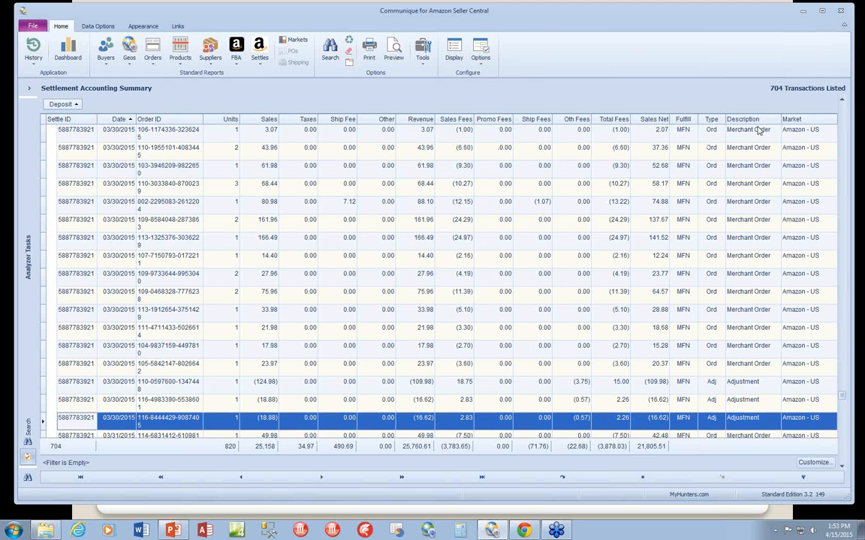
pyautogui.moveTo(796, 119); pyautogui.dragTo(735, 109)
pyautogui.moveTo(680, 120); pyautogui.dragTo(94, 108)
pyautogui.scroll(10, 233, 173)
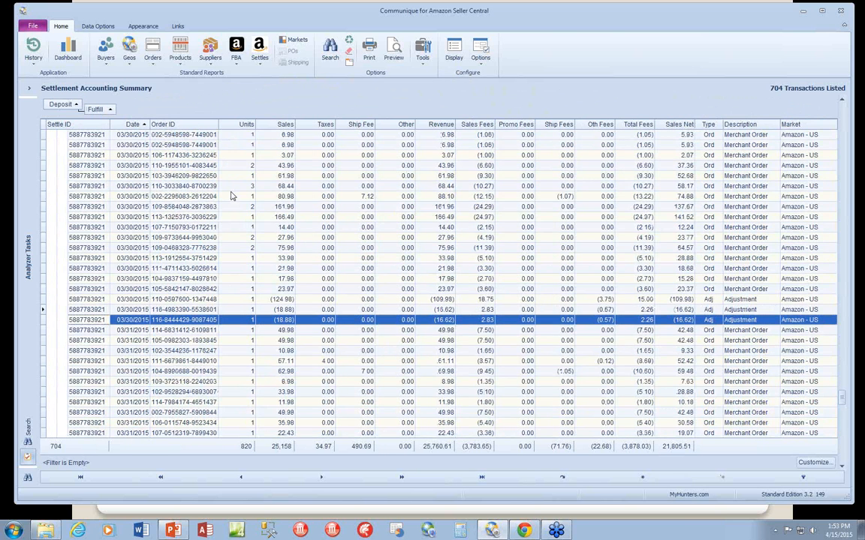
pyautogui.scroll(10, 236, 178)
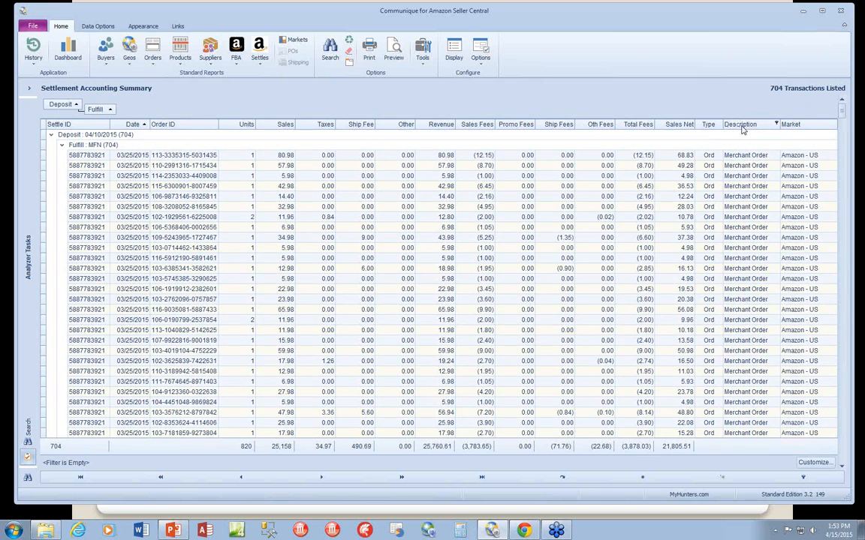
pyautogui.moveTo(742, 130); pyautogui.dragTo(140, 115)
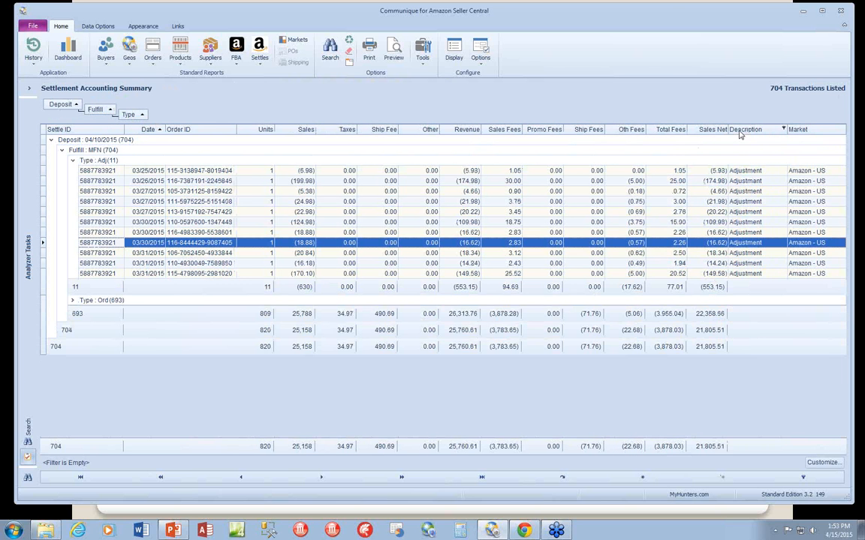
pyautogui.moveTo(738, 131); pyautogui.dragTo(166, 120)
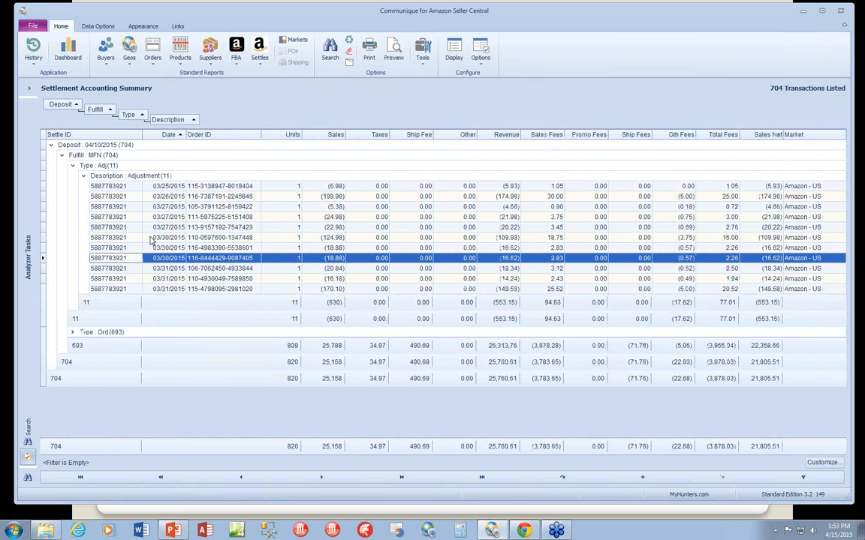
# Collapse the Adj group and its description, and look inside the Ord group's Merchant Order entries before collapsing it too.
pyautogui.click(84, 176)
pyautogui.click(72, 165)
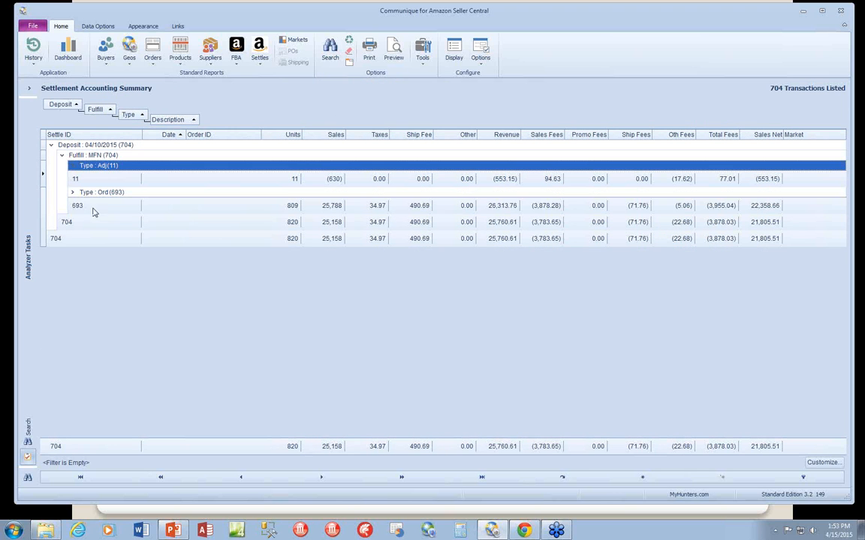
pyautogui.click(72, 193)
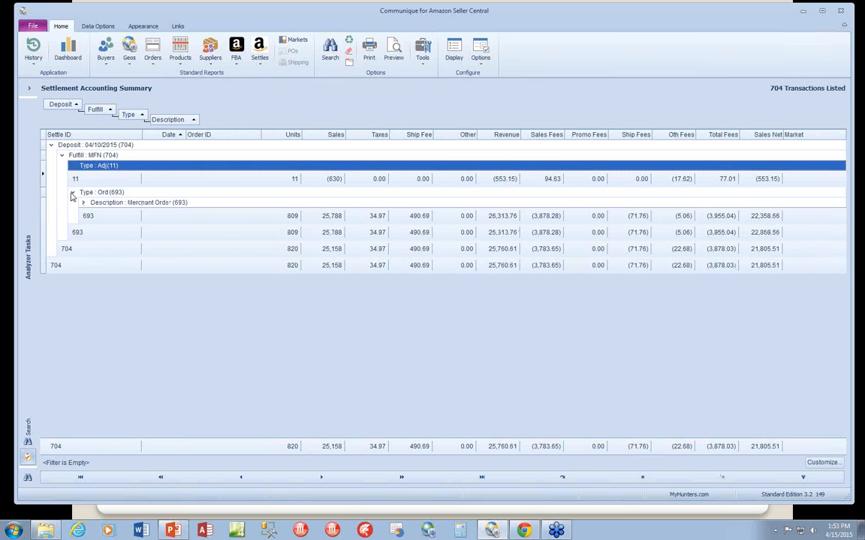
pyautogui.click(83, 203)
pyautogui.click(83, 204)
pyautogui.click(72, 192)
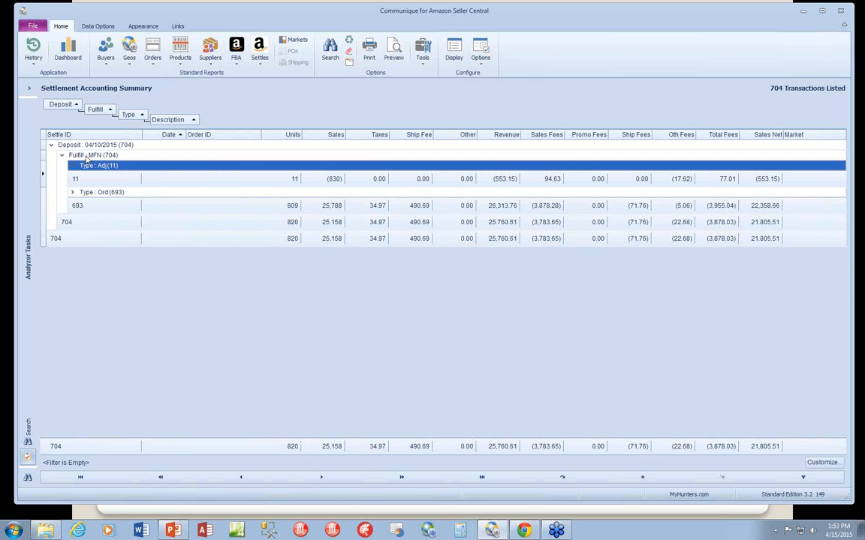
# Collapse the MFN group to its subtotals, and expand it again down to the individual adjustment transactions.
pyautogui.click(62, 155)
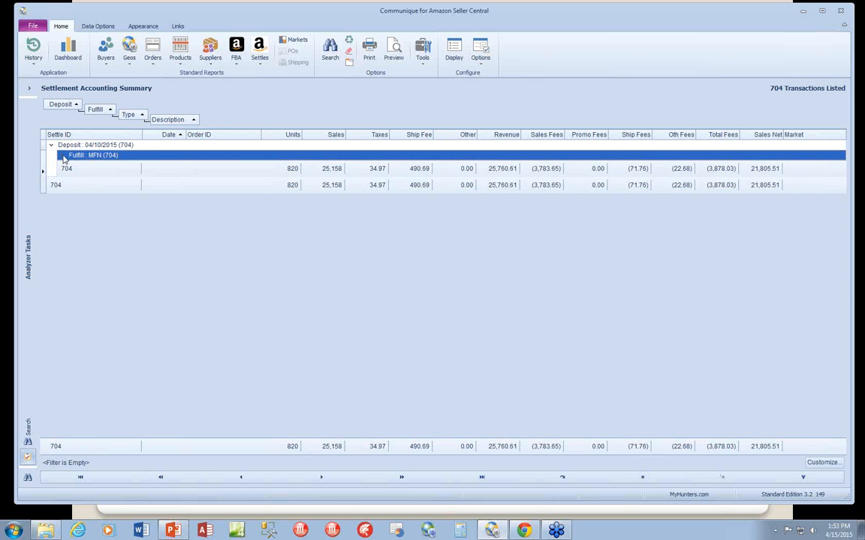
pyautogui.click(62, 156)
pyautogui.click(73, 165)
pyautogui.click(83, 176)
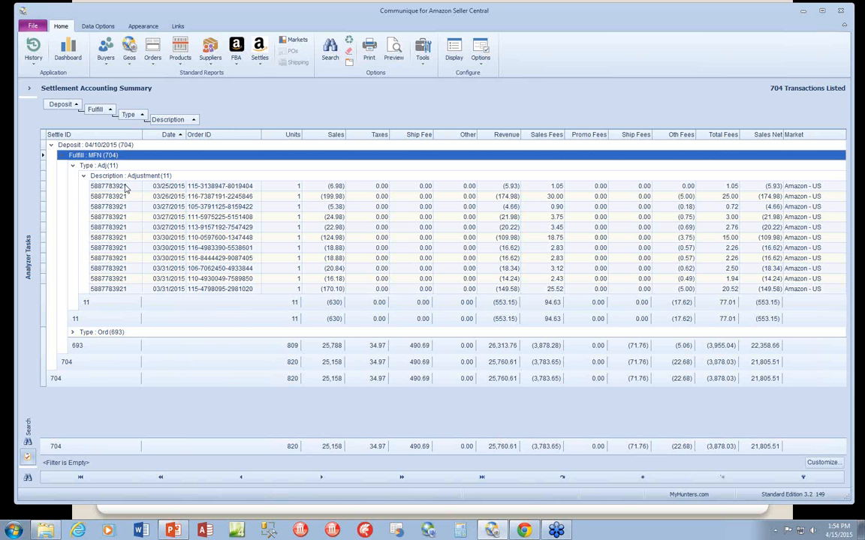
# Expand the Ord group and its Merchant Order description, and look through the individual order transactions from start to end.
pyautogui.click(72, 331)
pyautogui.click(83, 342)
pyautogui.scroll(-7, 233, 364)
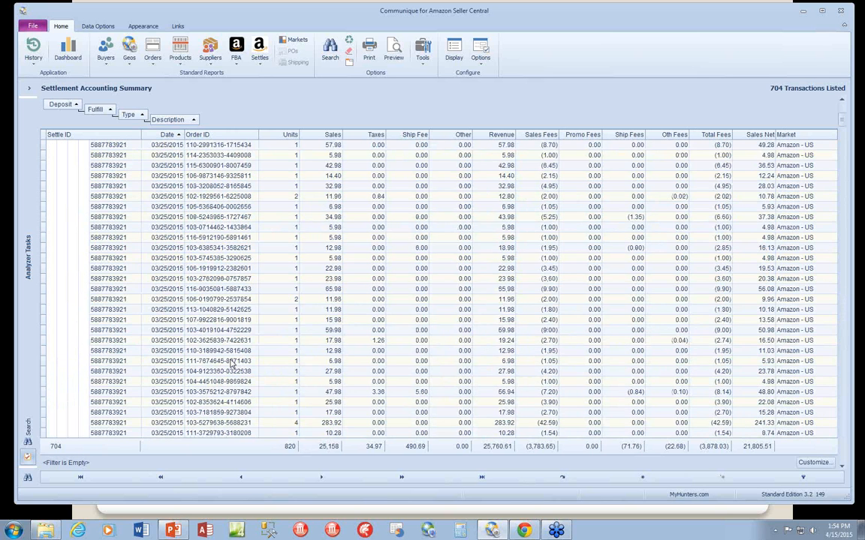
pyautogui.scroll(-20, 232, 363)
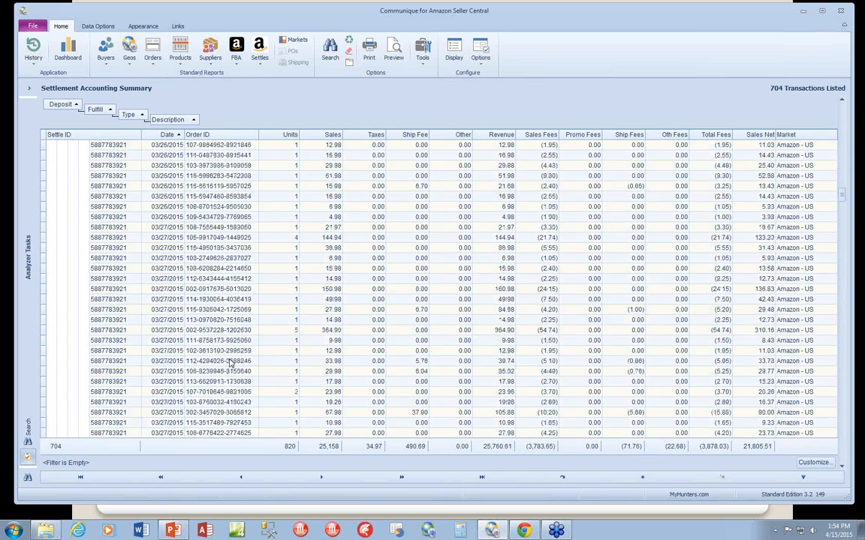
pyautogui.scroll(-20, 230, 363)
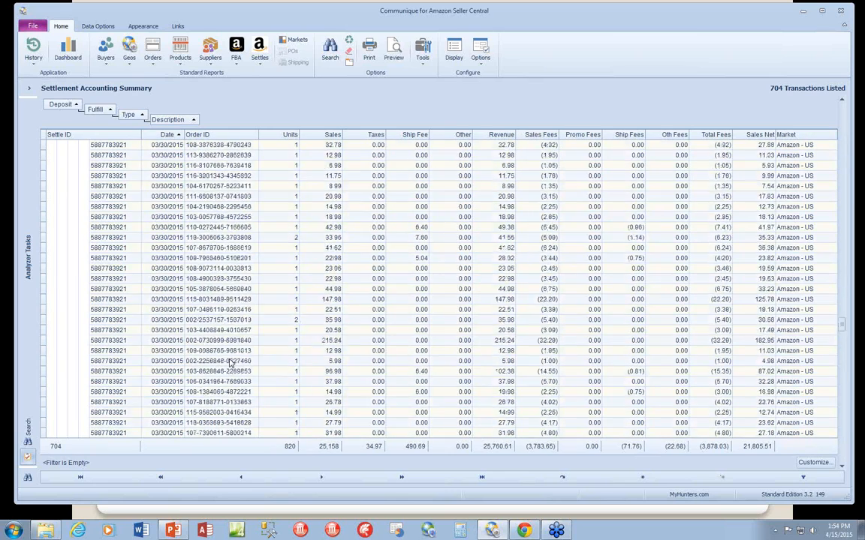
pyautogui.scroll(-10, 230, 364)
pyautogui.scroll(20, 234, 361)
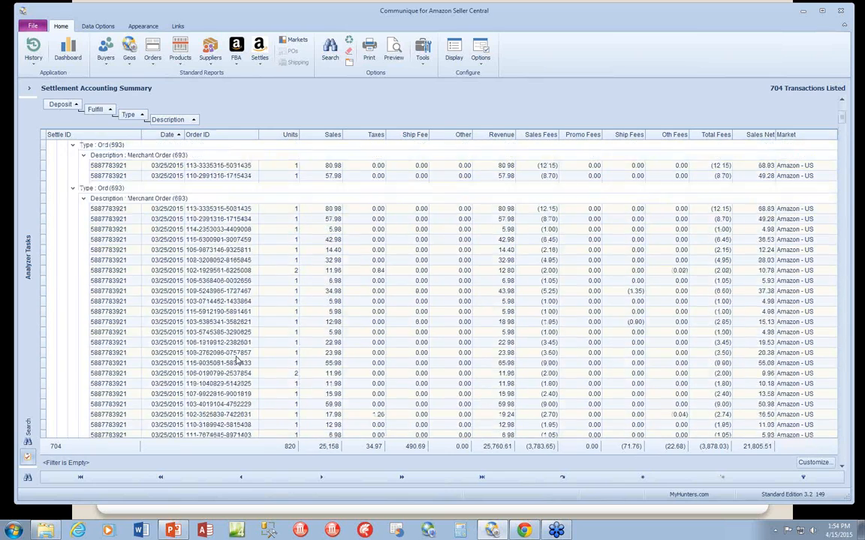
pyautogui.scroll(-15, 237, 361)
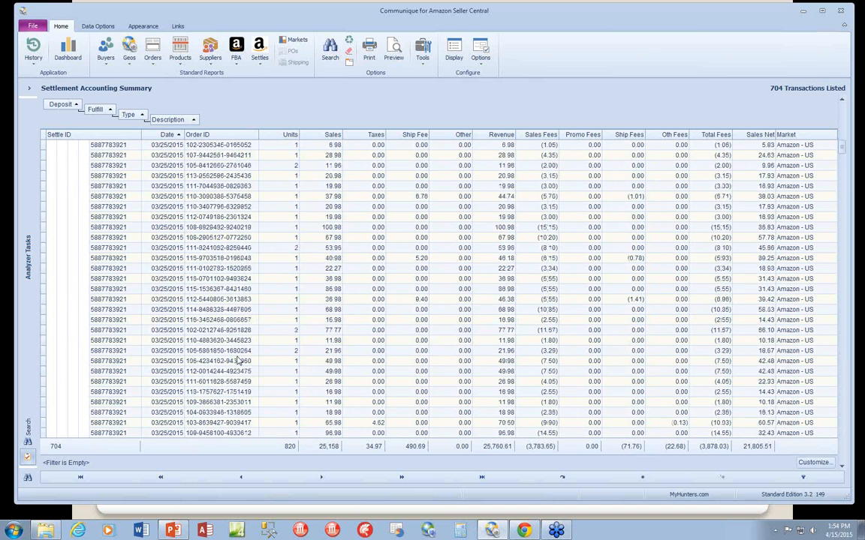
pyautogui.scroll(20, 237, 362)
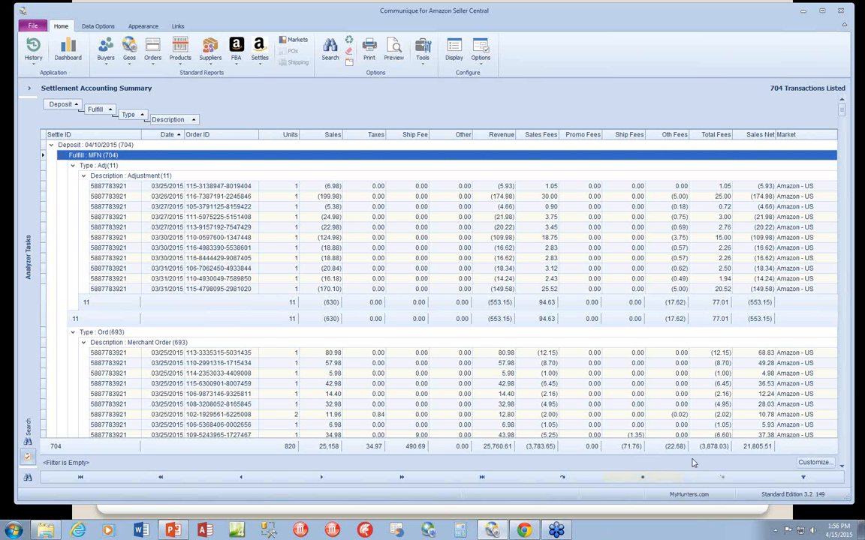
# Switch to the PowerPoint slide show and advance from the Questions slide to the Contact Info slide.
pyautogui.click(855, 44)
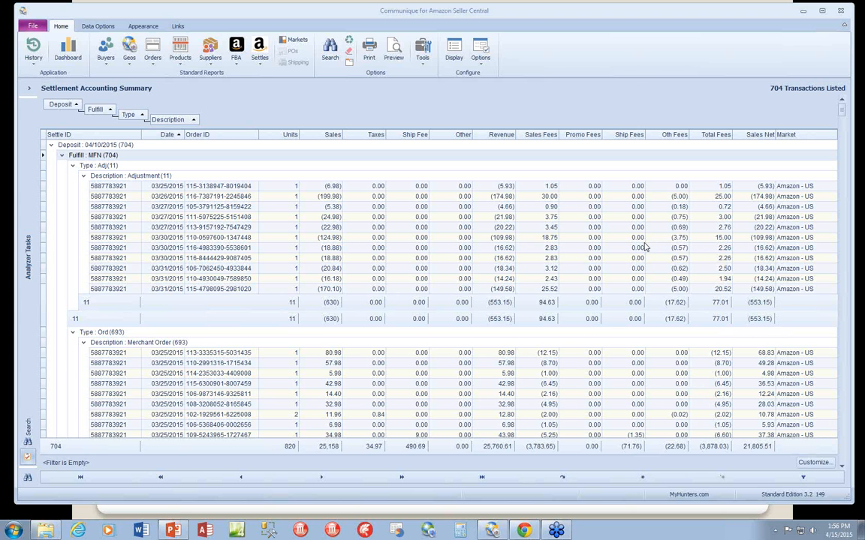
pyautogui.click(771, 507)
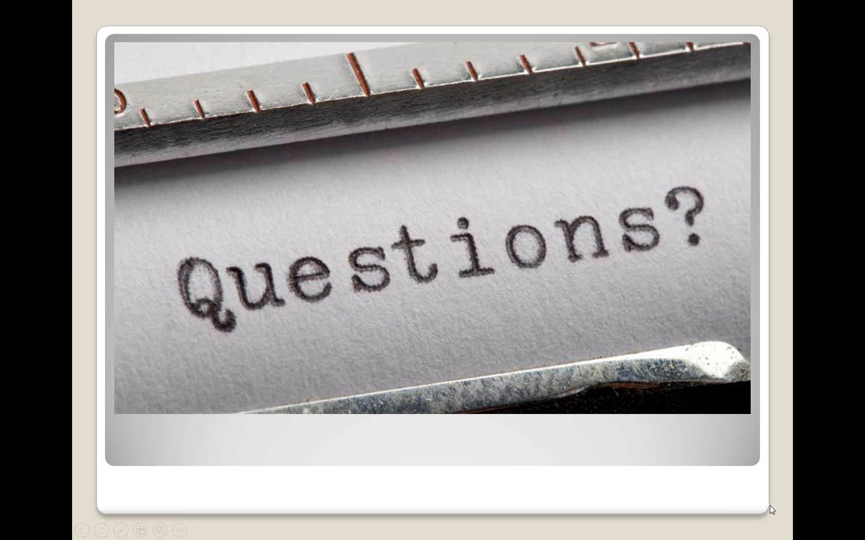
pyautogui.click(273, 465)
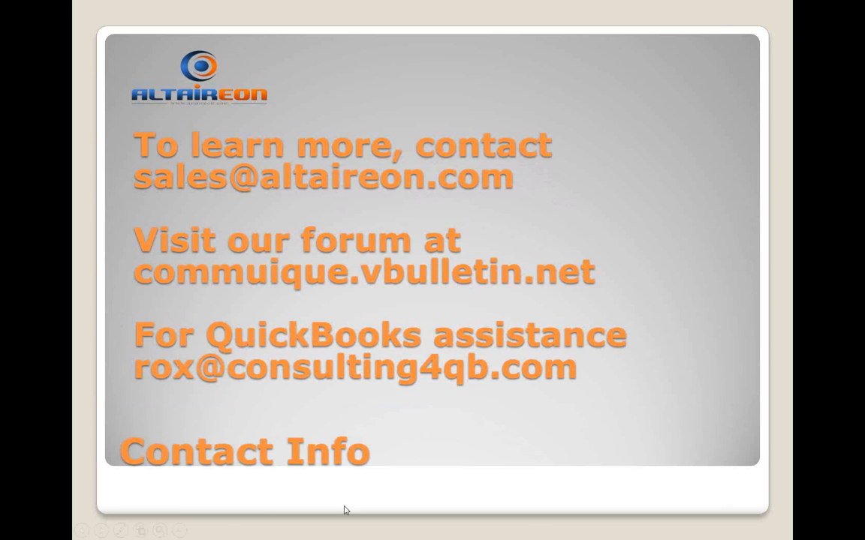
pyautogui.click(644, 240)
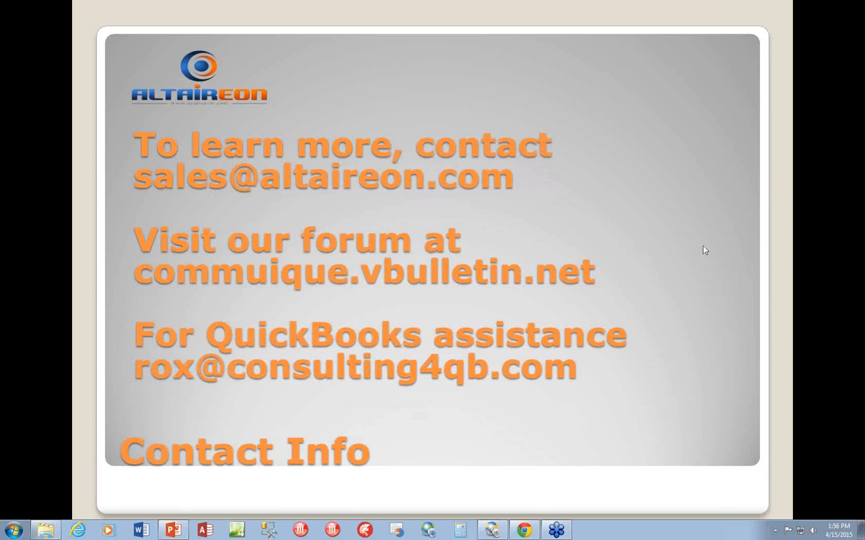